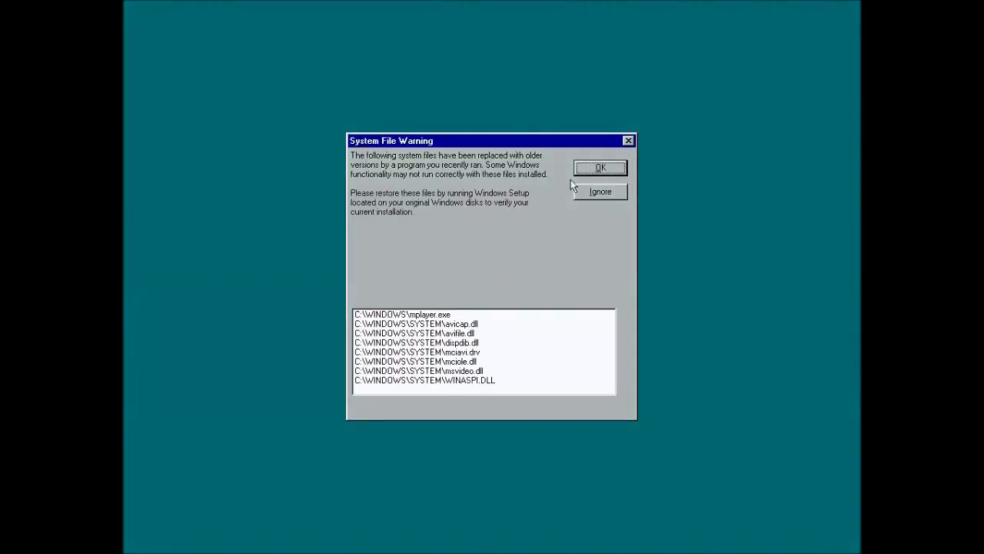
- Dismiss the System File Warning and raise the system volume to its maximum
left_click(602, 170)
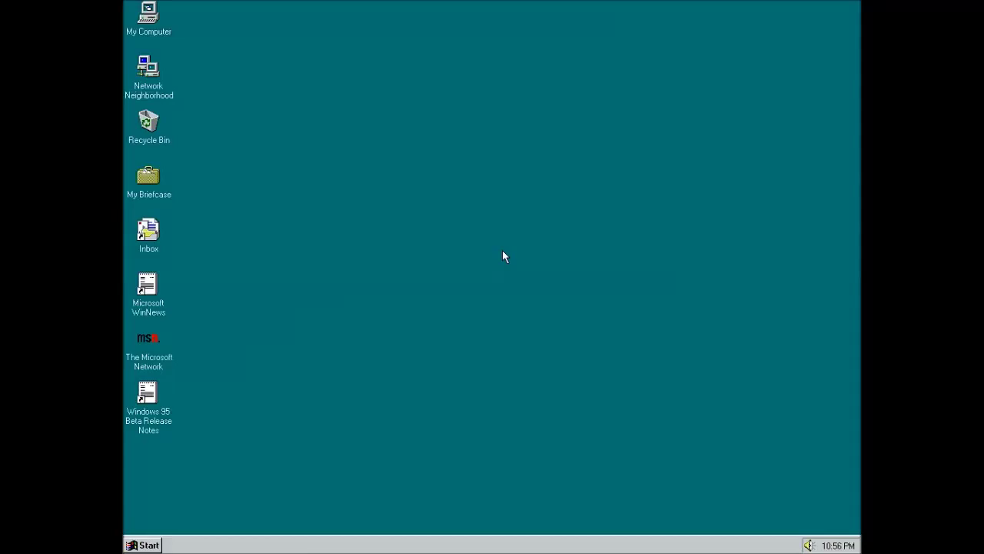
left_click(809, 546)
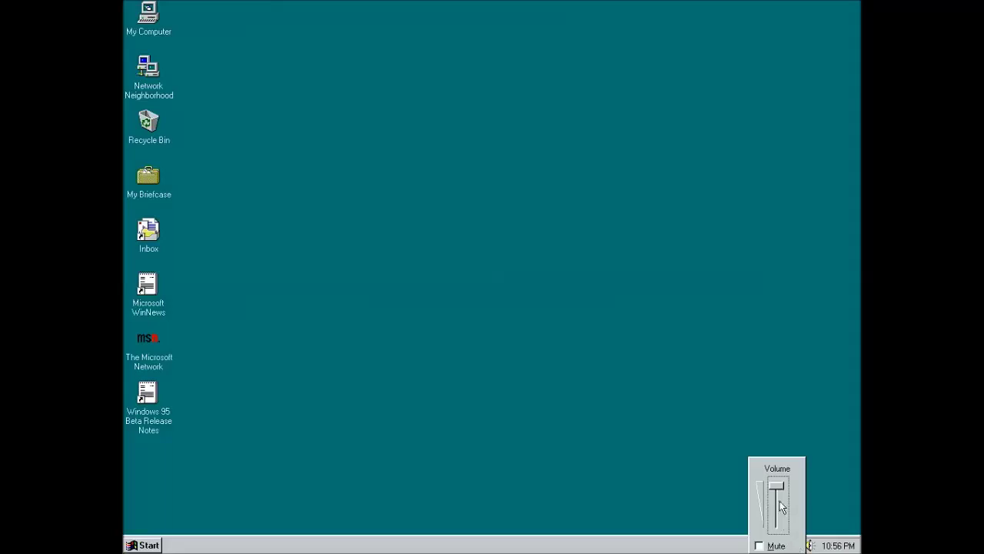
left_click_drag(776, 492, 783, 447)
left_click(781, 437)
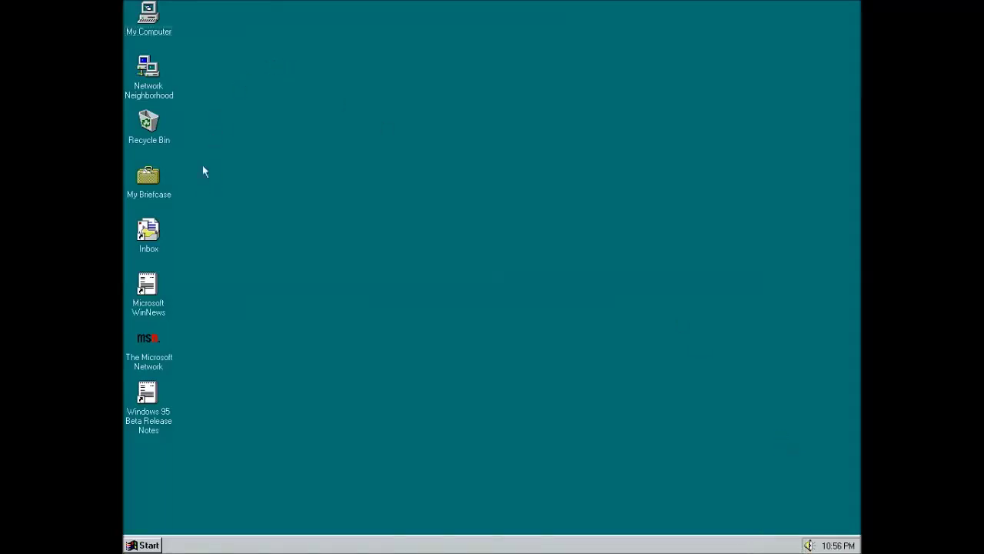
- View the general system properties of My Computer, including the Windows version, and close them
right_click(157, 16)
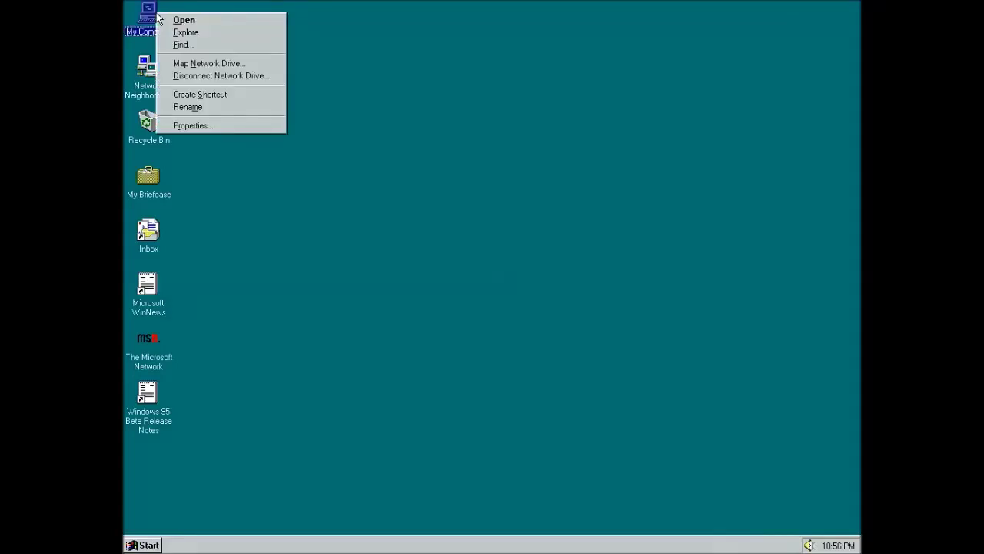
left_click(220, 125)
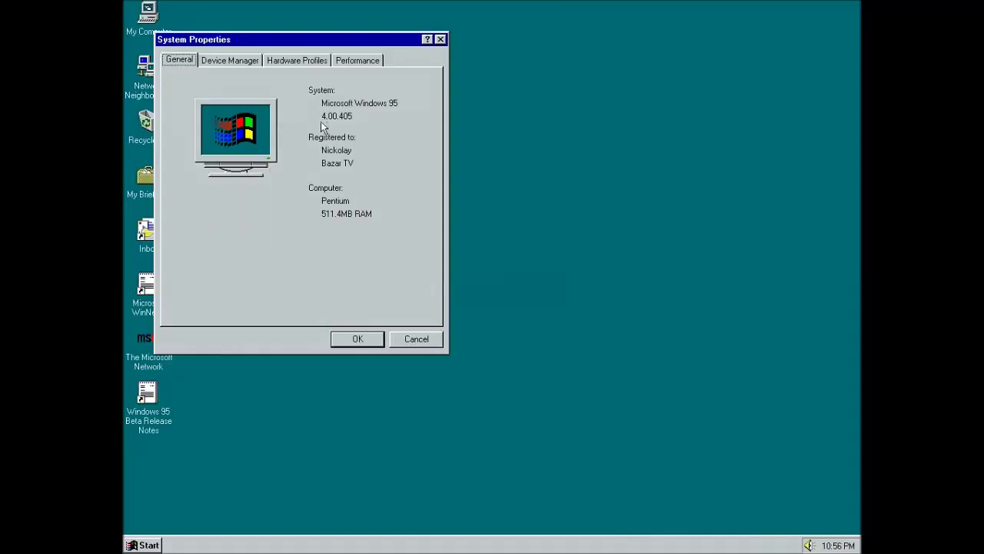
left_click(358, 344)
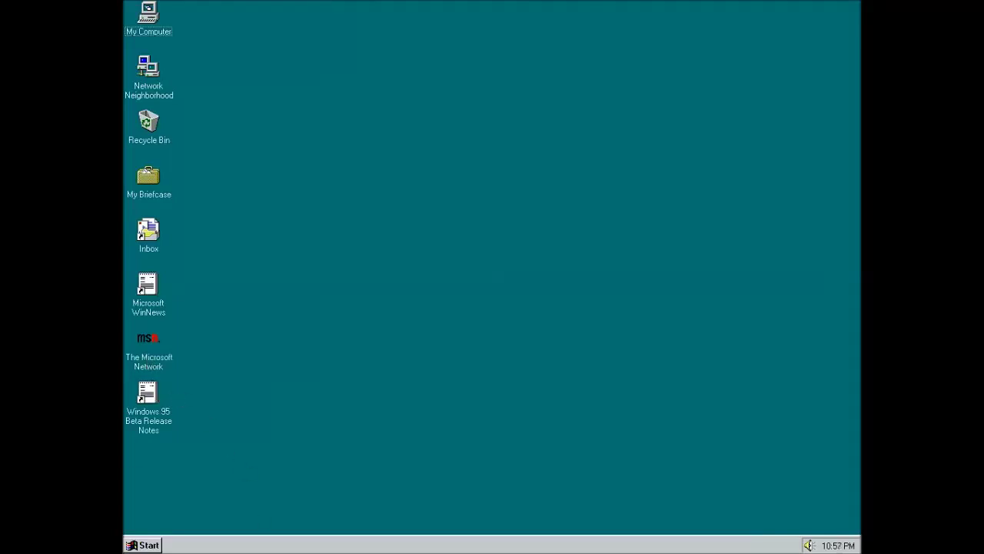
- Launch Compose New Fax from the fax accessories
left_click(134, 546)
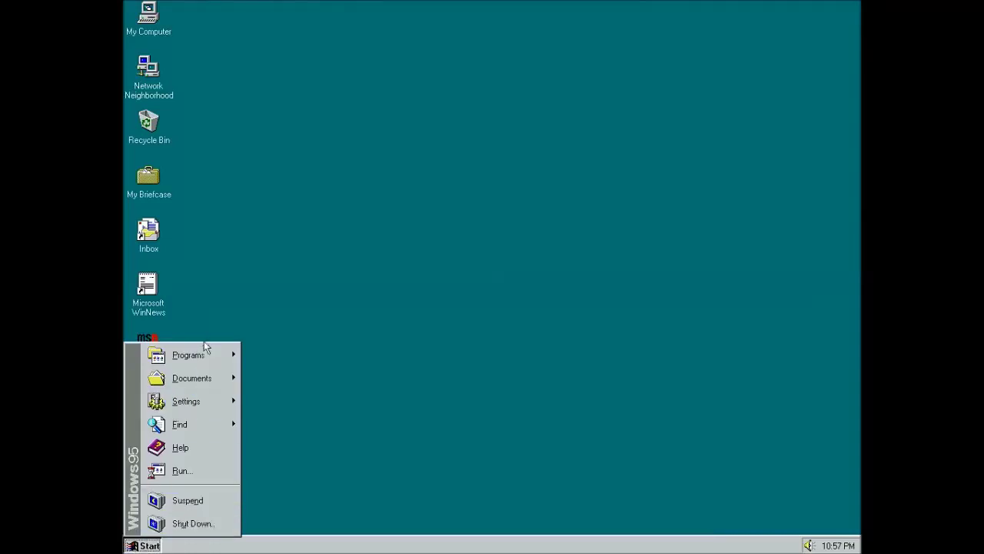
mouse_move(206, 353)
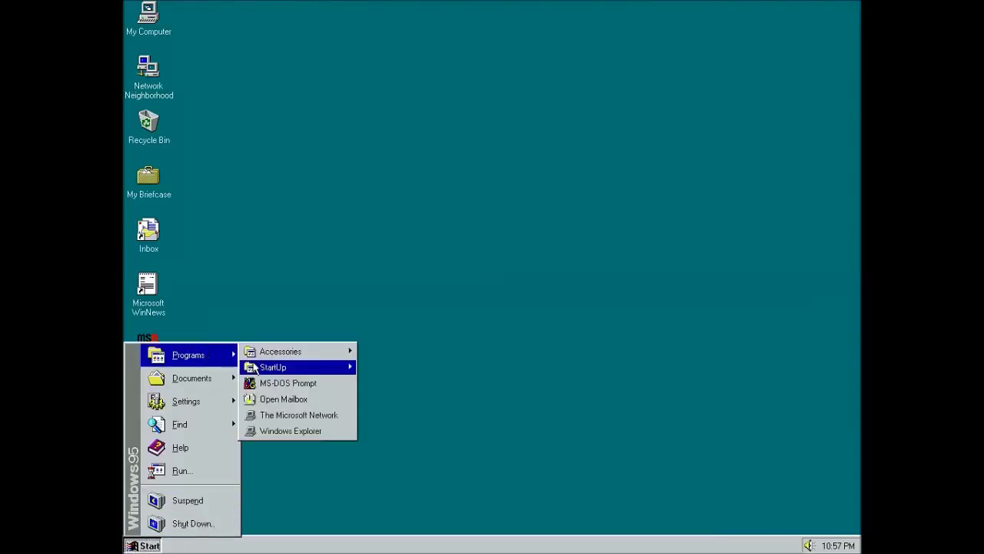
mouse_move(344, 356)
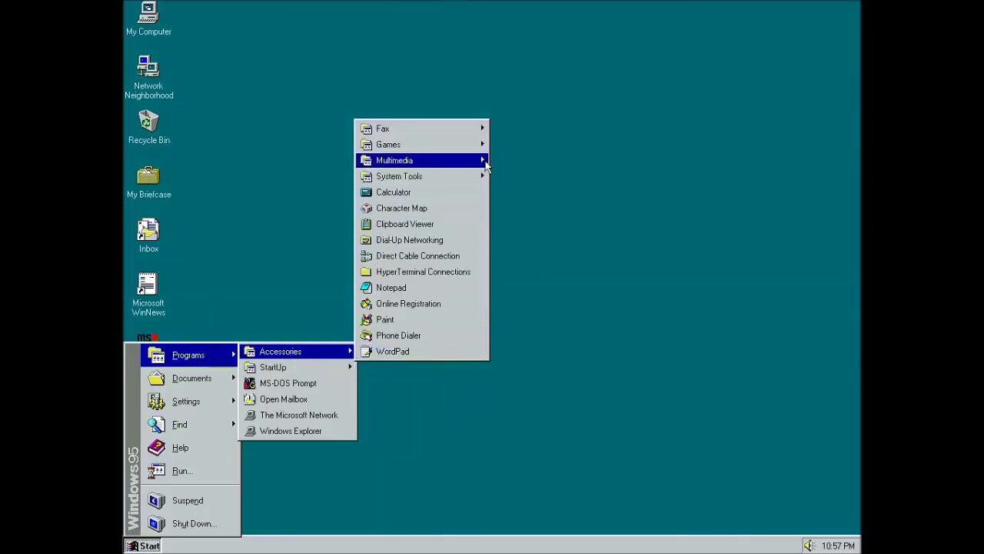
mouse_move(477, 129)
left_click(535, 131)
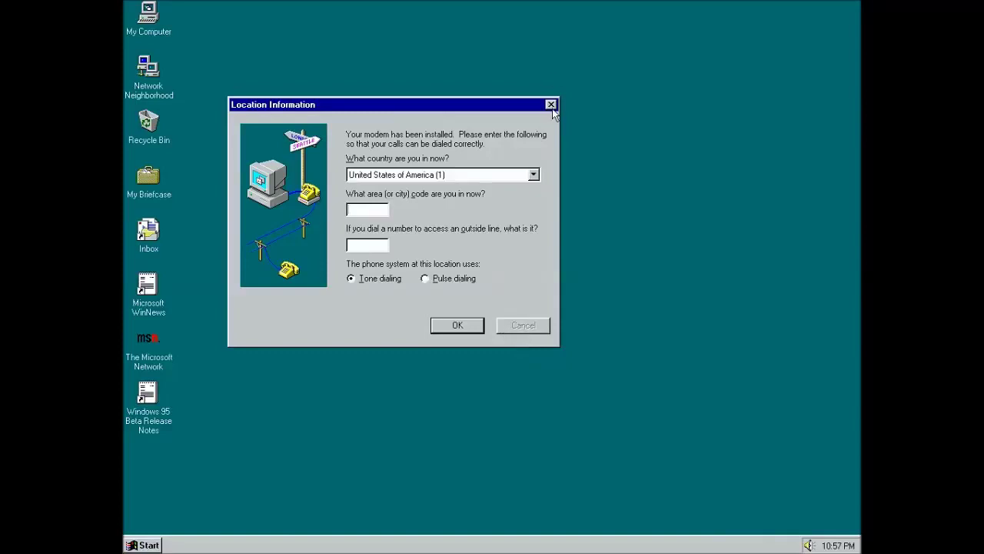
- Set the modem location's country to Russia (7) and area code to 000, and accept the location information
left_click(485, 174)
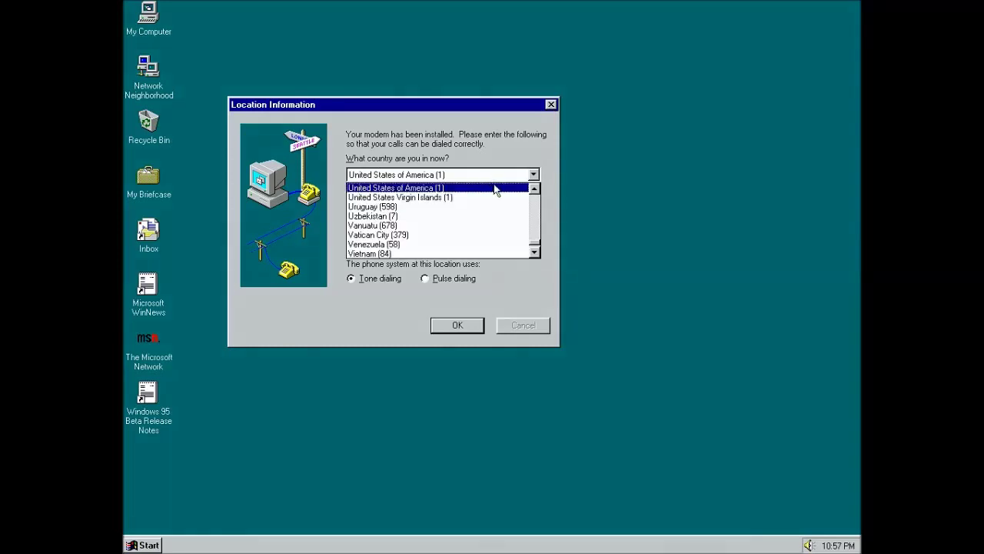
left_click(535, 192)
left_click_drag(536, 196, 536, 196)
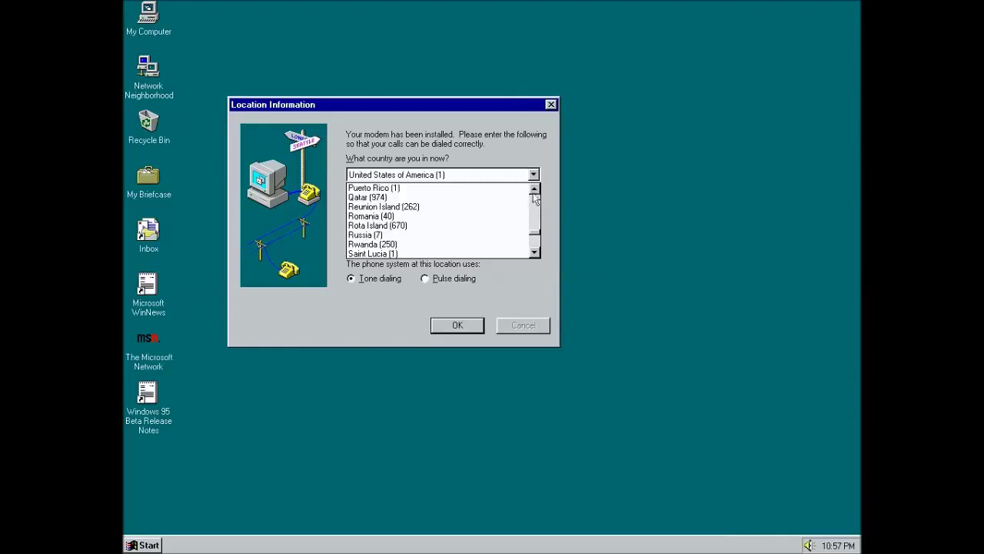
left_click(388, 234)
left_click(384, 208)
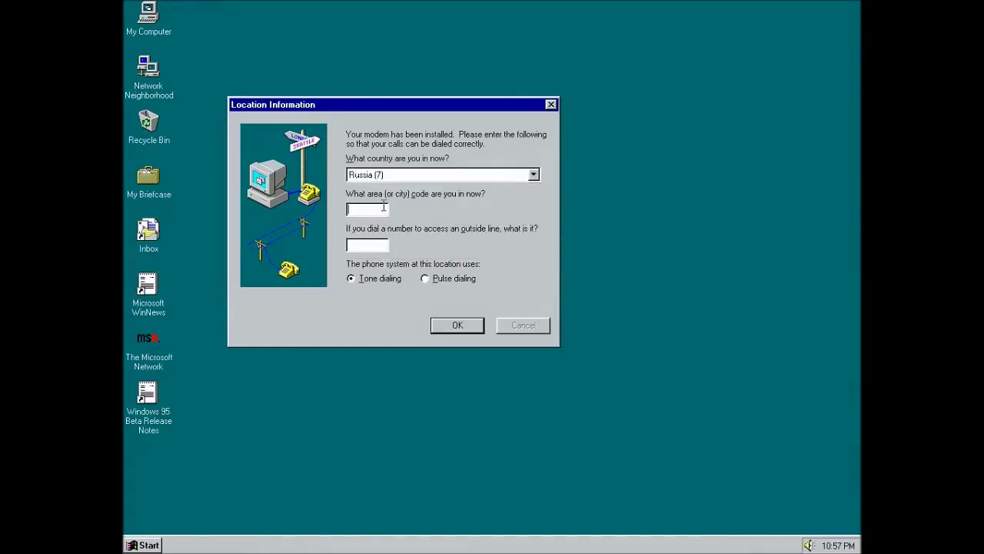
type("000")
left_click(453, 324)
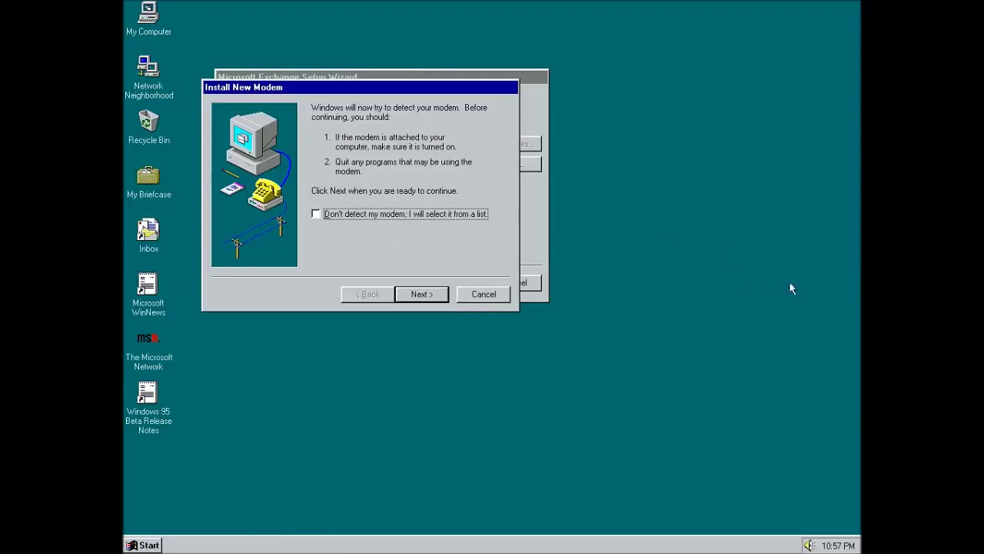
- Cancel the new modem installation and exit the Microsoft Exchange Setup Wizard
left_click(481, 300)
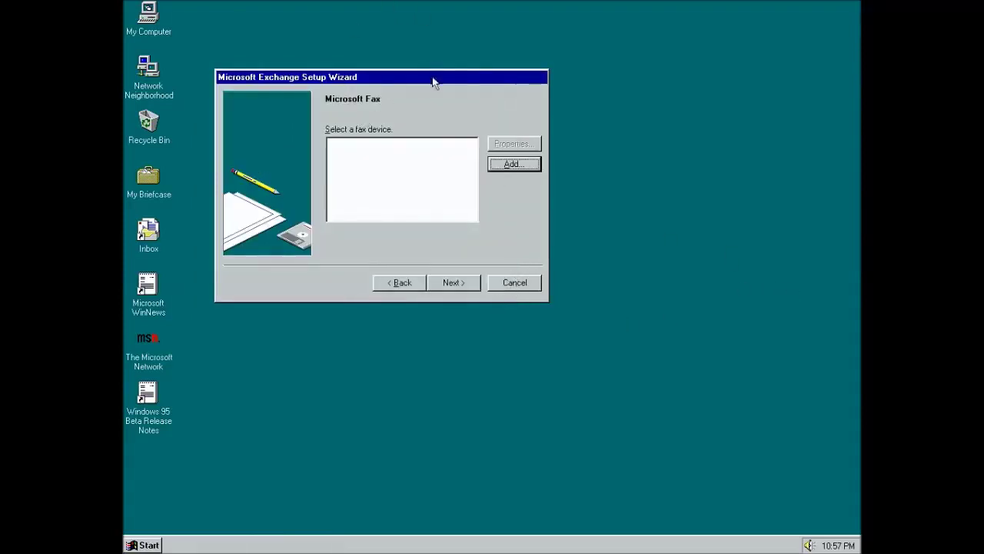
left_click(513, 283)
left_click(594, 304)
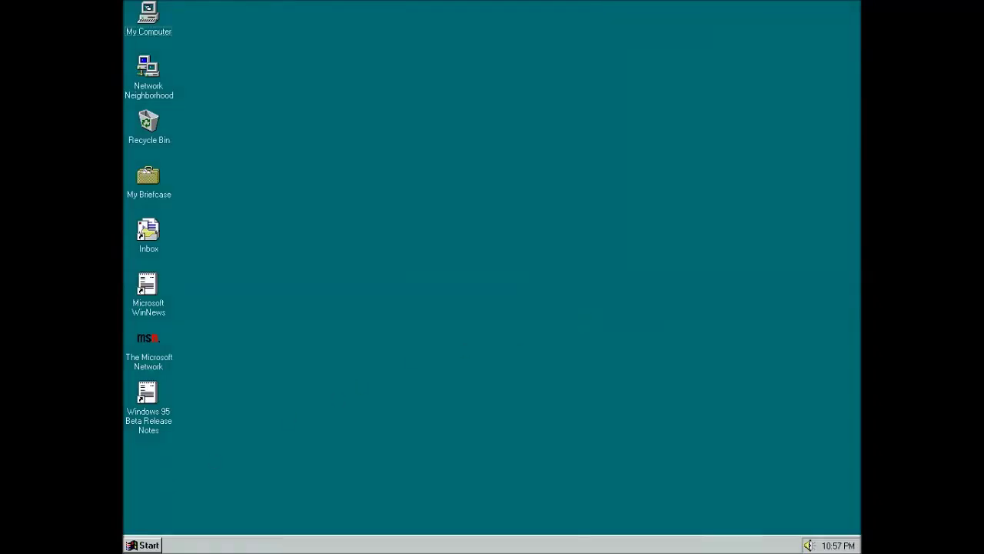
- Open the Fax Cover Page Editor from the fax accessories
left_click(128, 545)
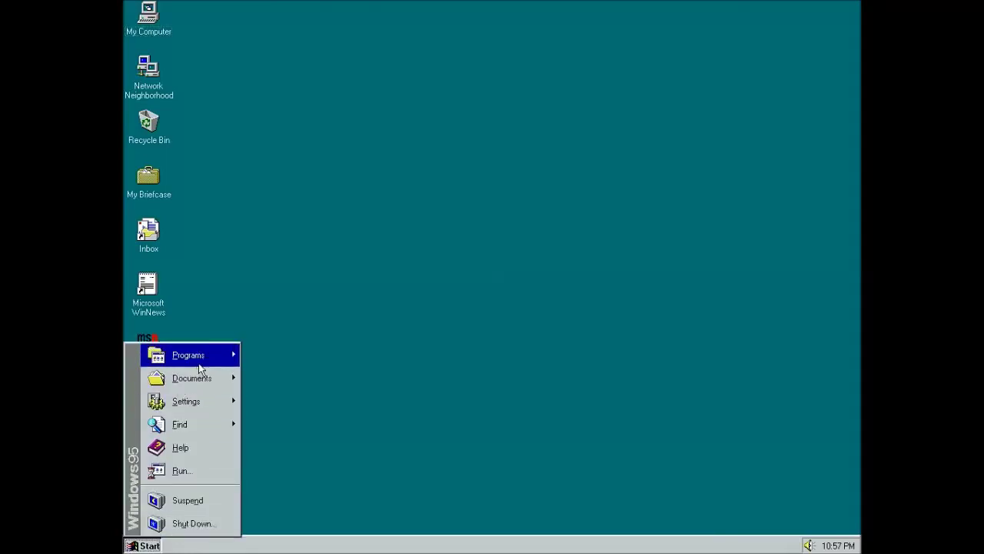
mouse_move(199, 367)
mouse_move(325, 355)
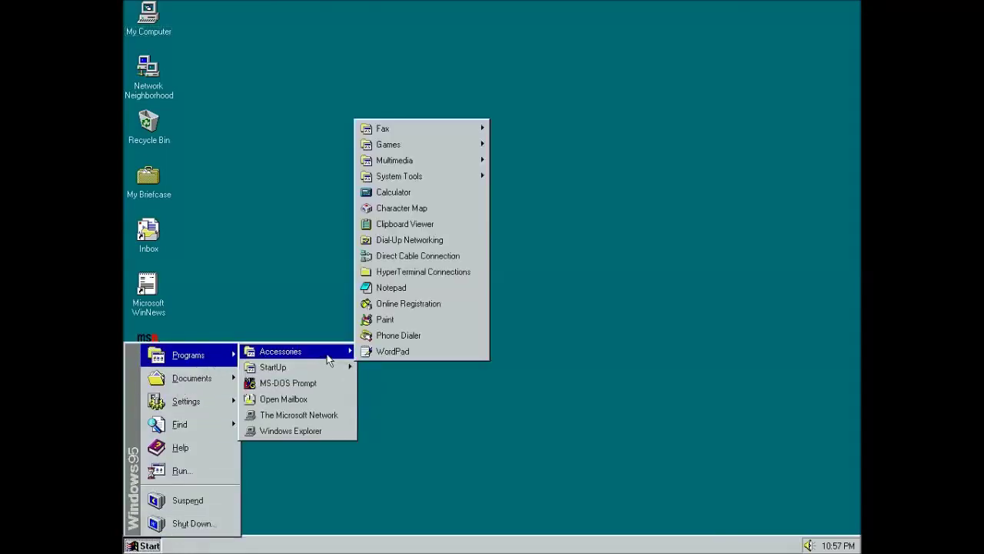
mouse_move(438, 131)
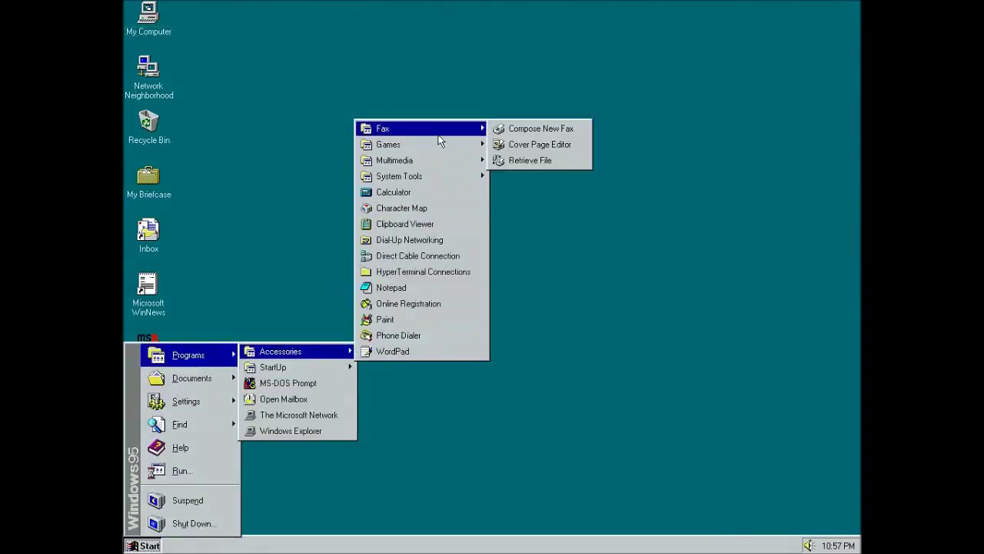
left_click(513, 130)
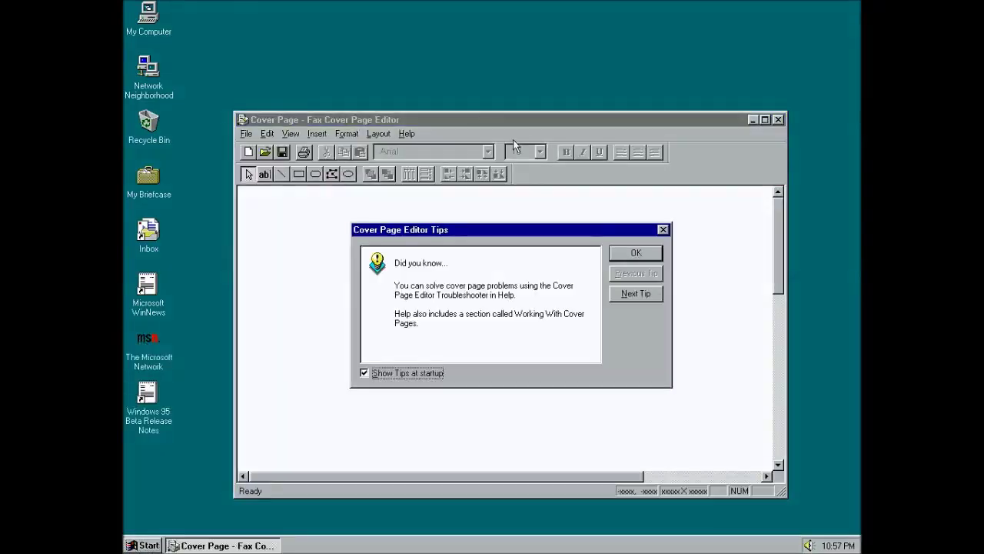
- Turn off showing tips at startup, view the blank cover page maximized, and close the editor
left_click(364, 373)
left_click(635, 253)
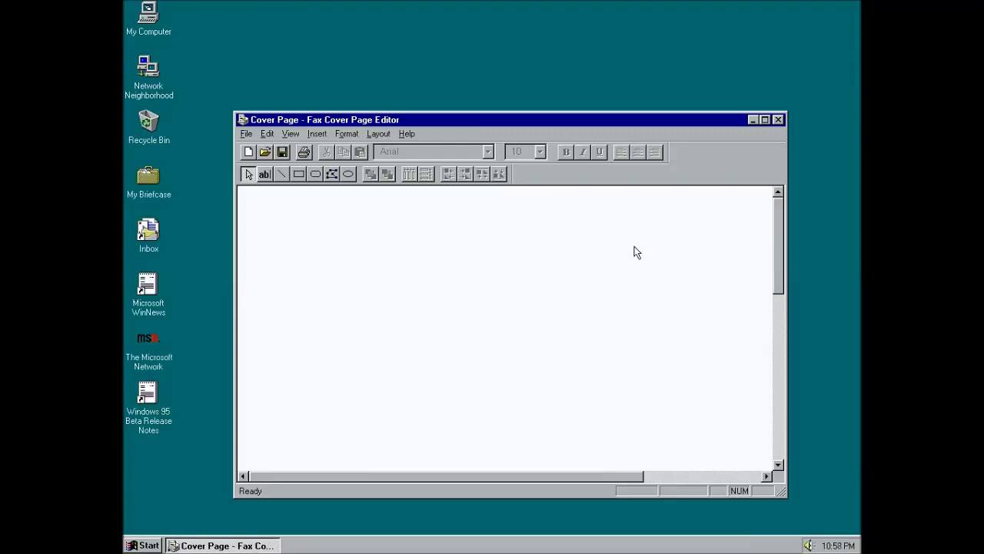
left_click(765, 120)
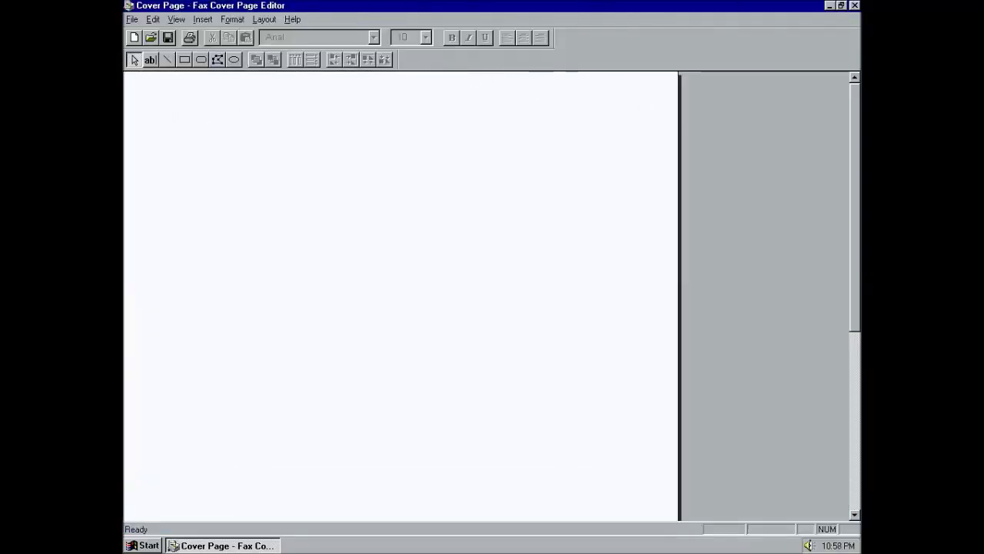
left_click(855, 6)
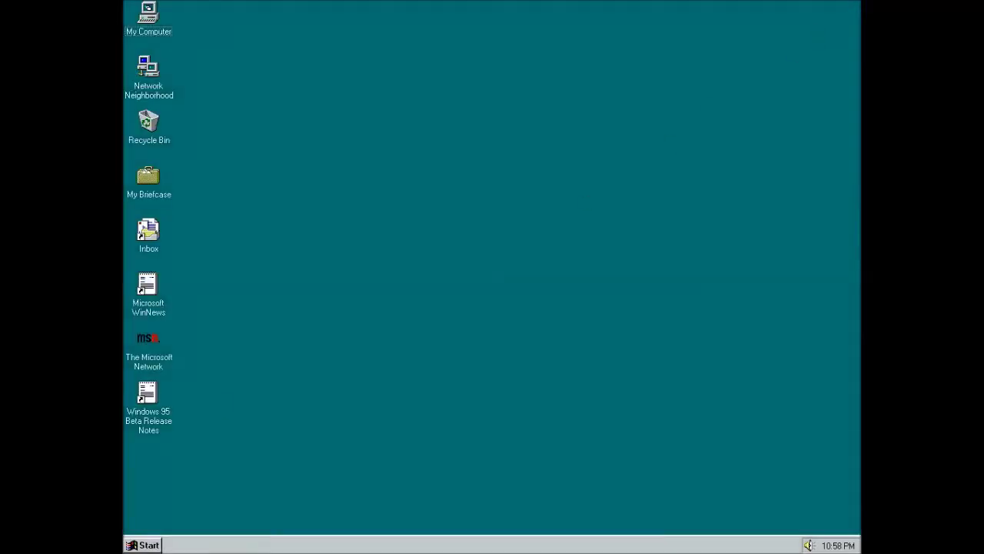
- Launch the fax Retrieve File tool and cancel the Exchange setup and modem installation wizards
left_click(131, 545)
mouse_move(200, 354)
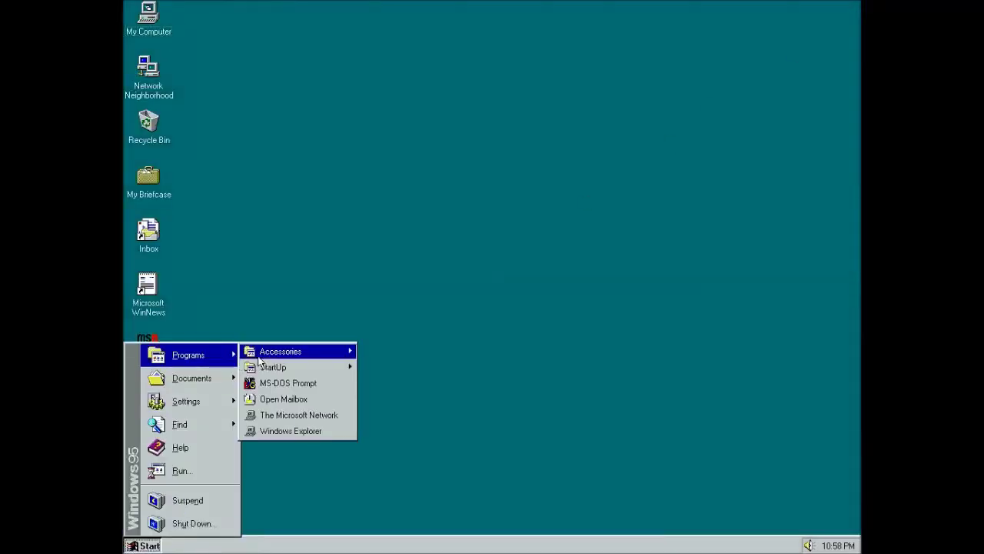
mouse_move(292, 352)
mouse_move(434, 128)
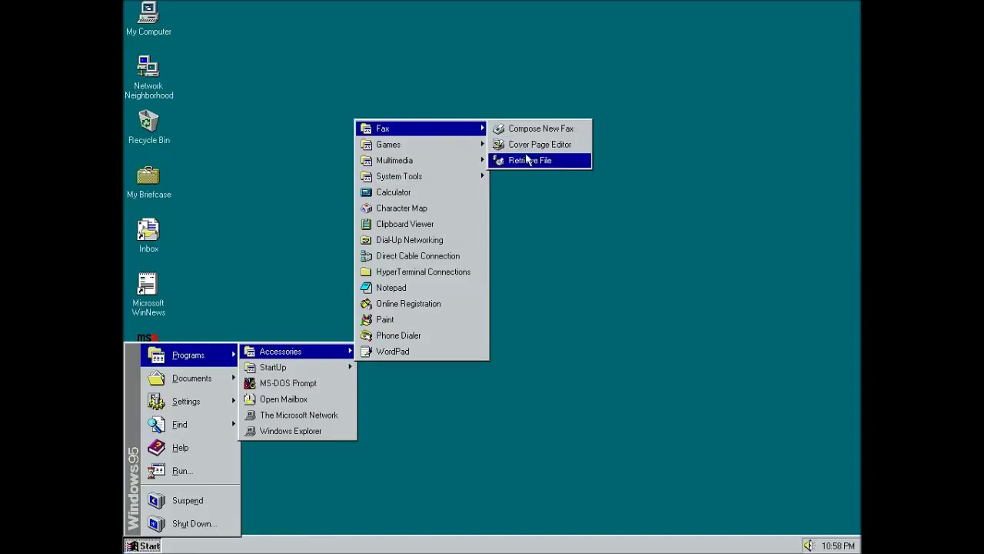
left_click(573, 161)
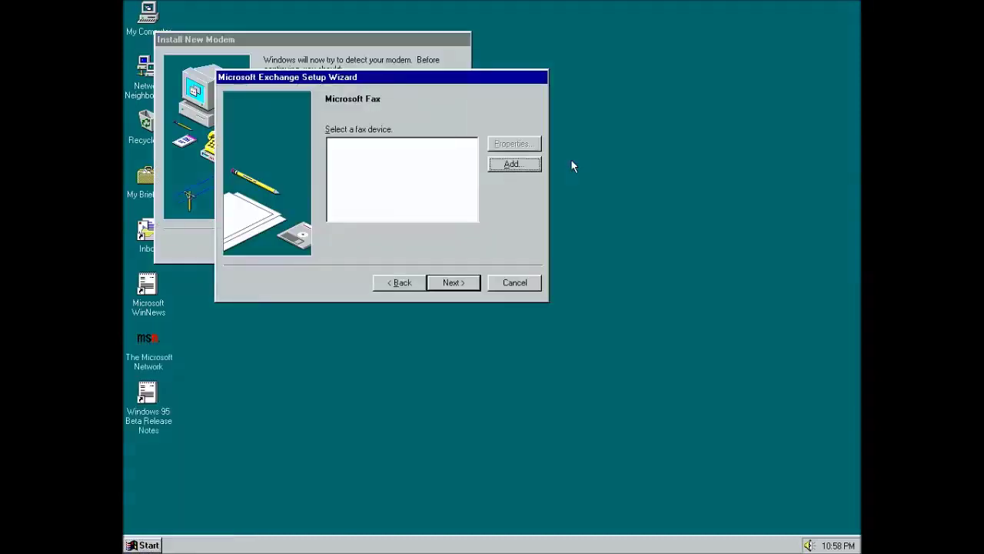
left_click(513, 282)
left_click(607, 308)
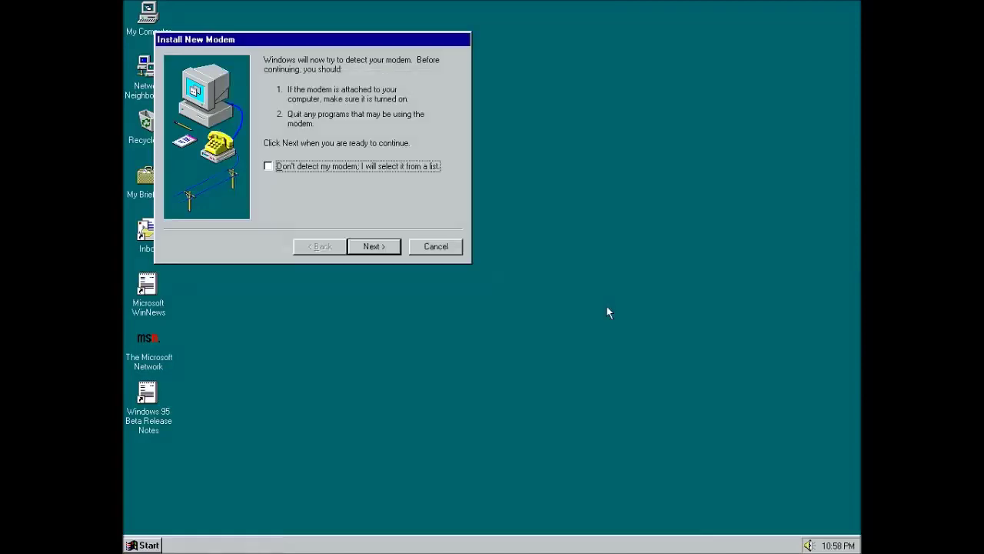
left_click(436, 246)
- Open FreeCell from the games and start a new game
left_click(143, 545)
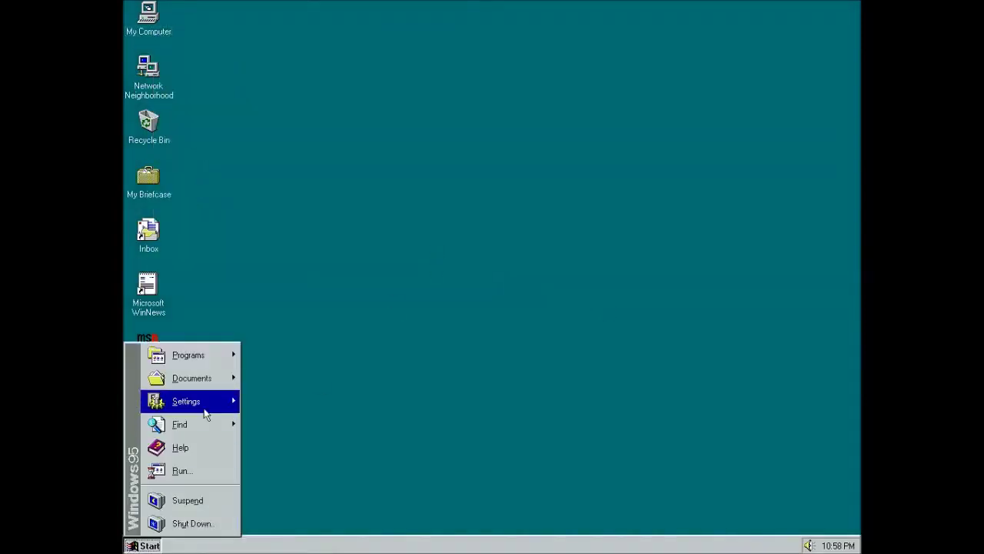
mouse_move(211, 356)
mouse_move(330, 350)
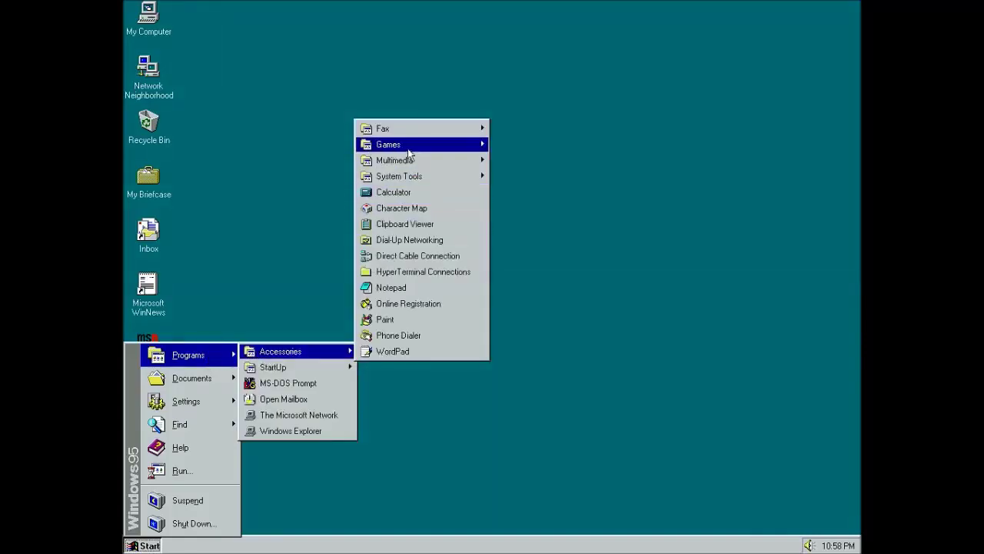
mouse_move(413, 146)
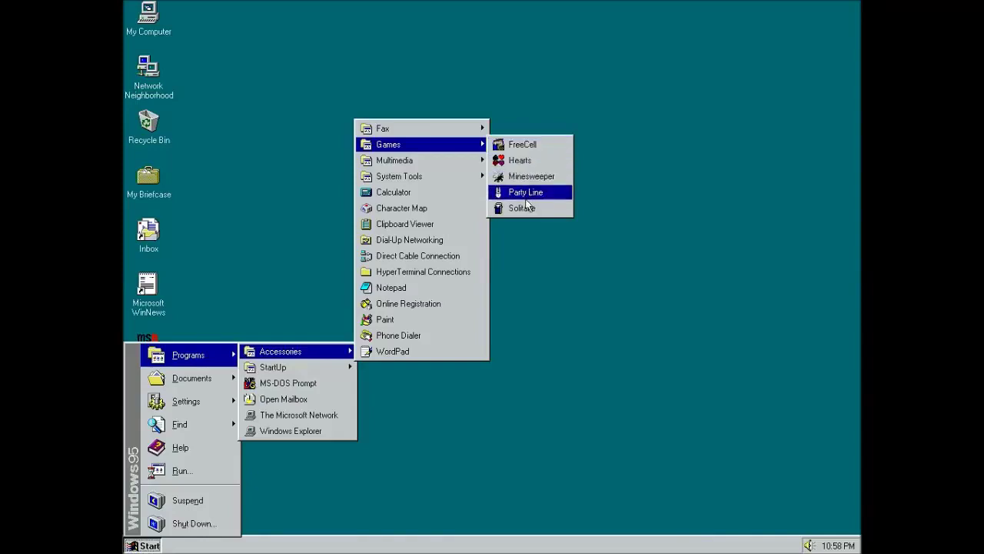
left_click(531, 144)
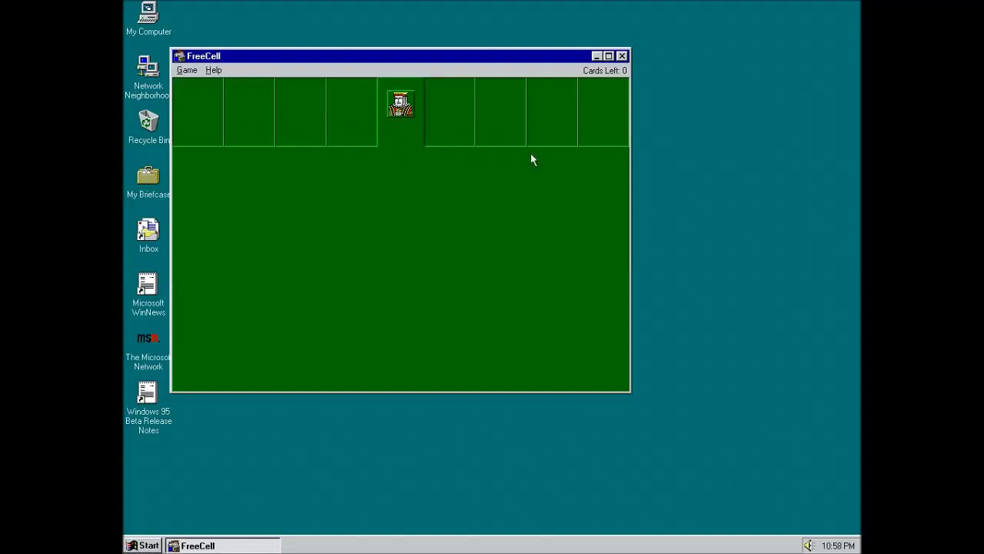
left_click(188, 72)
left_click(195, 86)
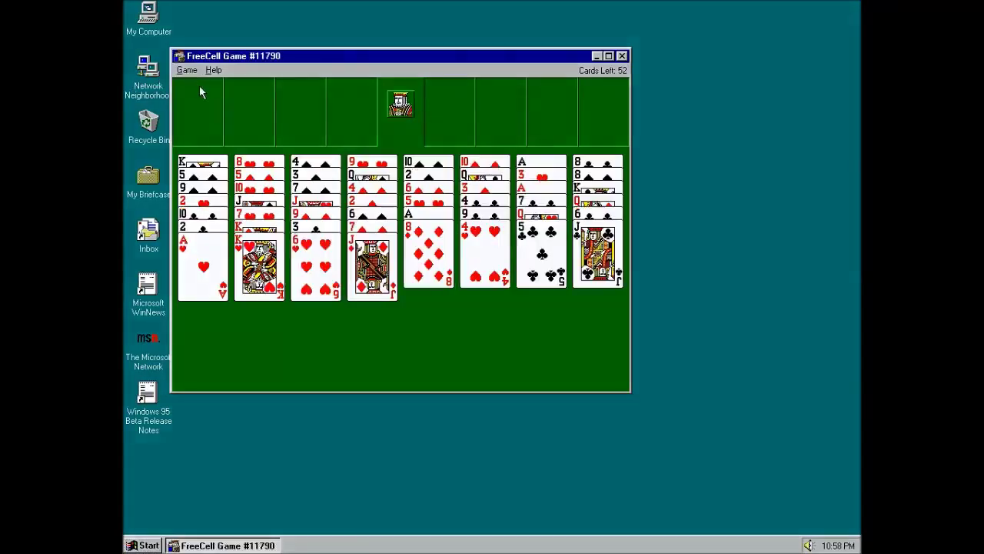
- Move the ace of hearts to a home cell and quit the FreeCell game
double_click(193, 284)
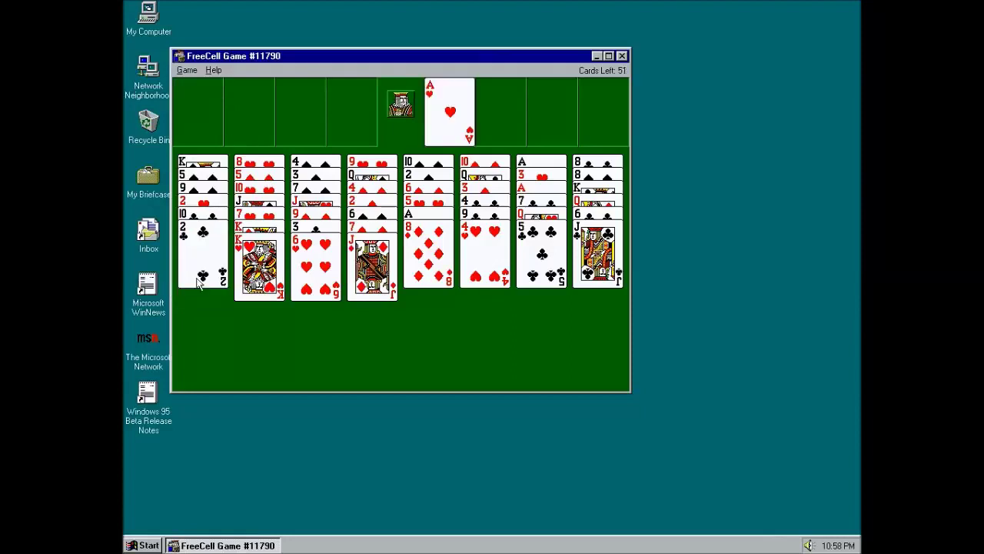
left_click(621, 56)
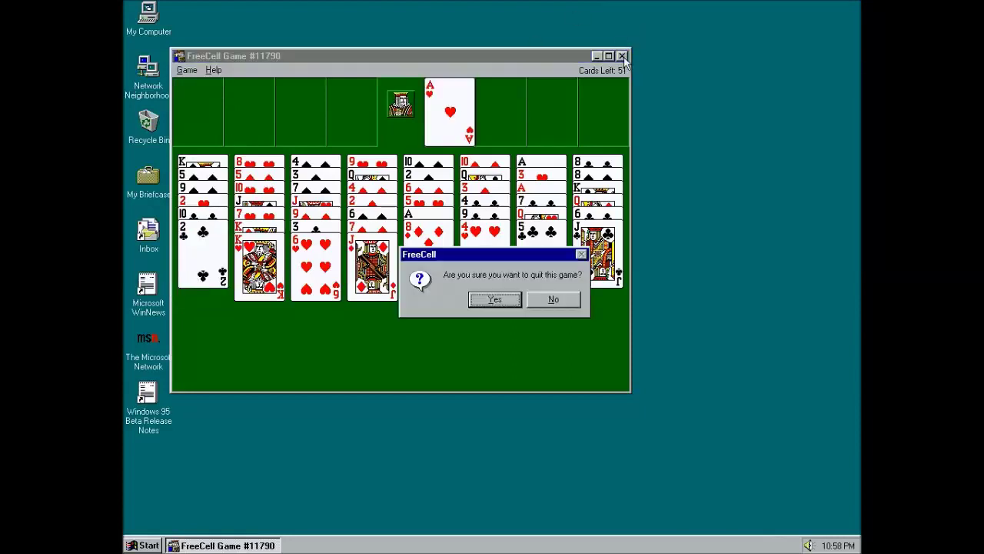
left_click(485, 302)
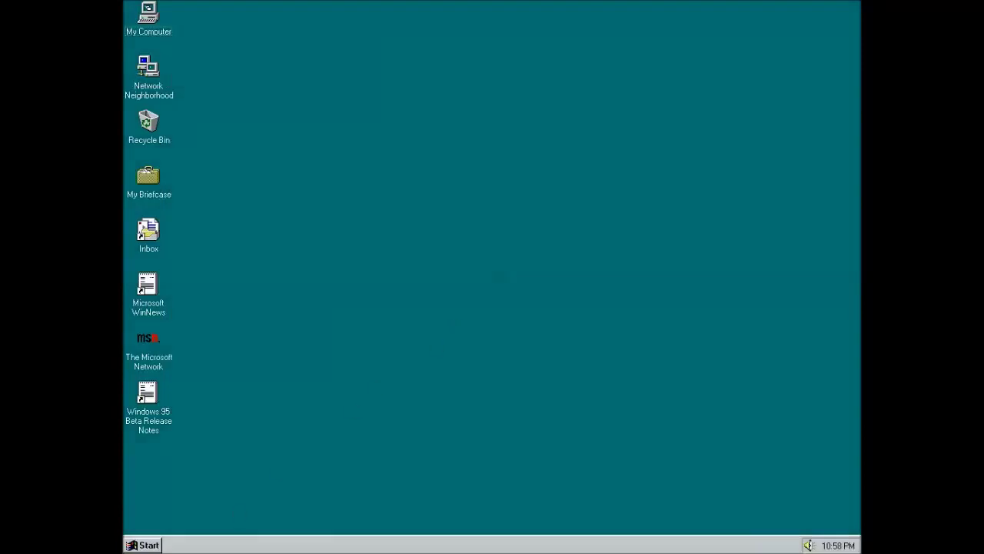
- Launch Hearts from the games, enter the player's name, and choose to be the dealer
left_click(138, 545)
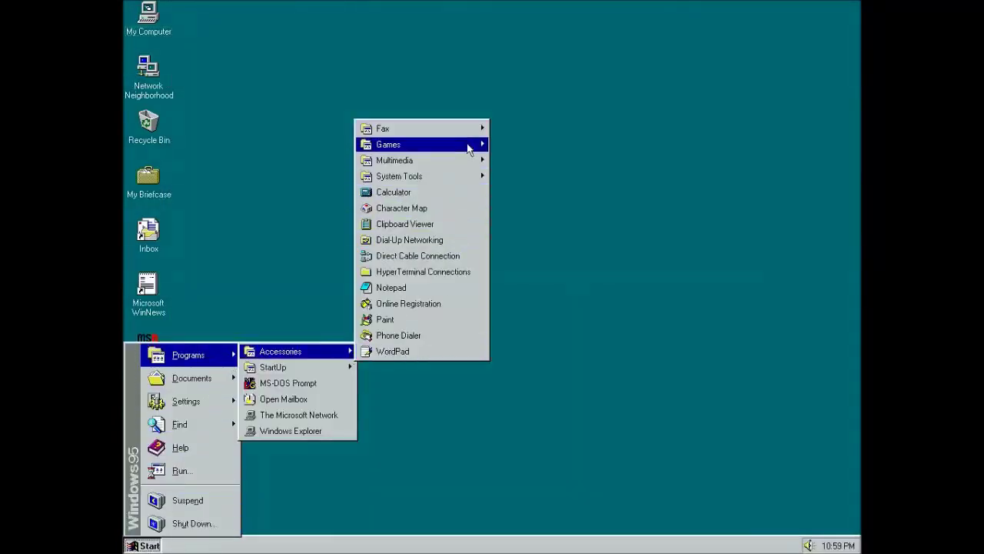
mouse_move(482, 144)
left_click(519, 160)
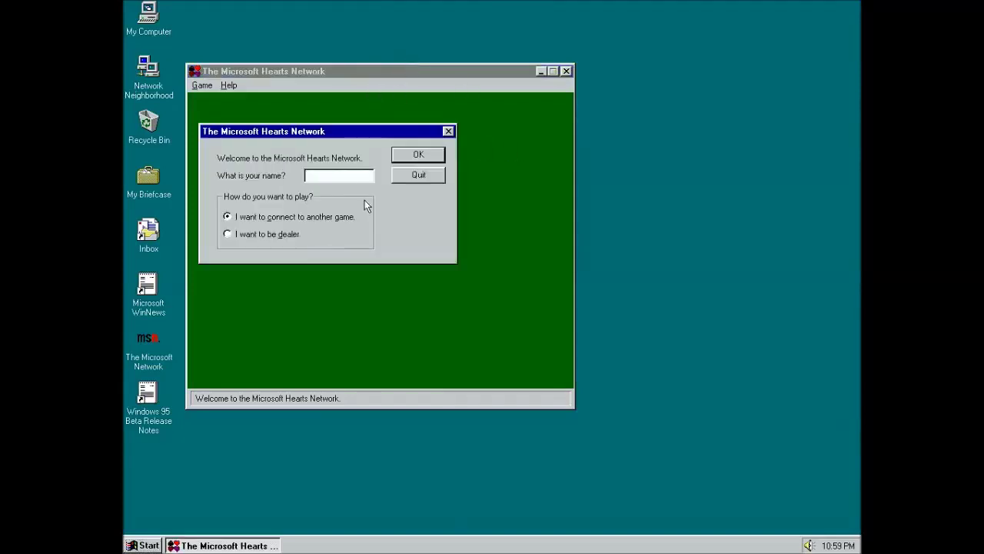
type("Nickolay")
left_click(228, 234)
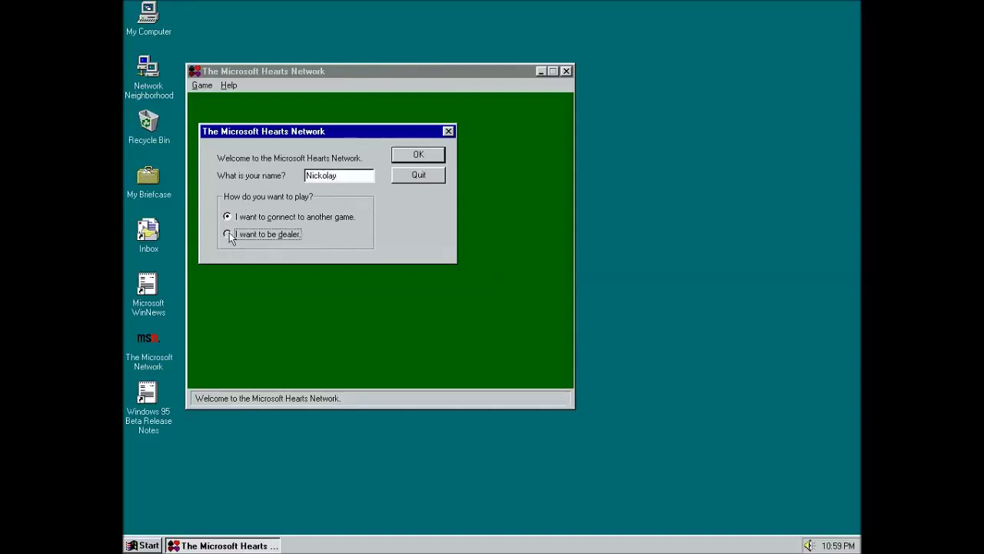
left_click(416, 155)
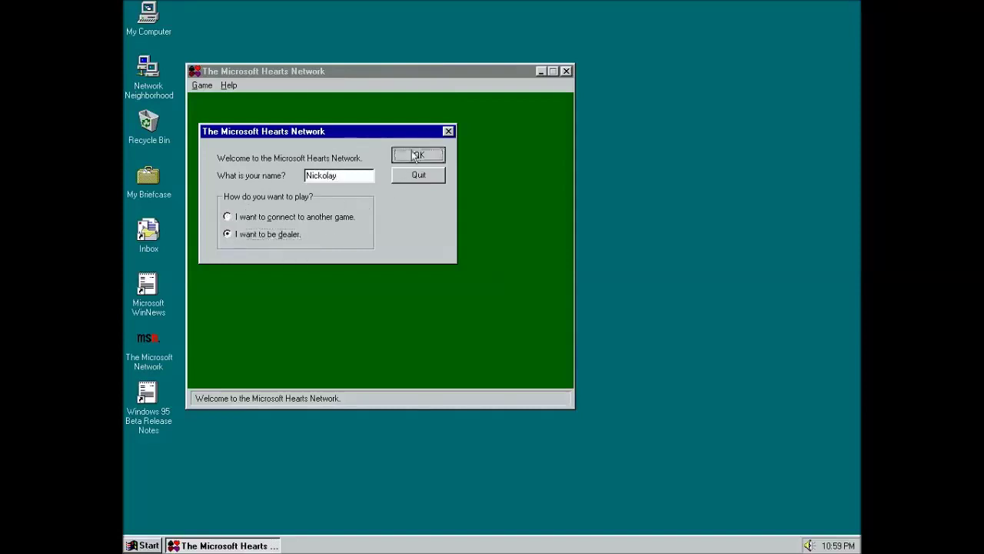
- Begin the Hearts game with the current players and pass the six and ten of spades and the four of hearts
left_click(201, 87)
left_click(216, 131)
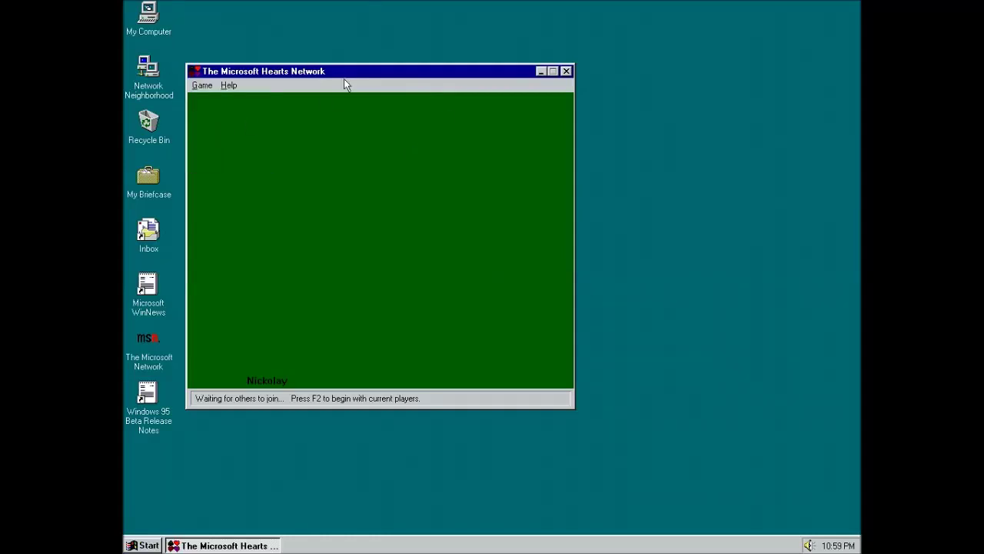
key("F2")
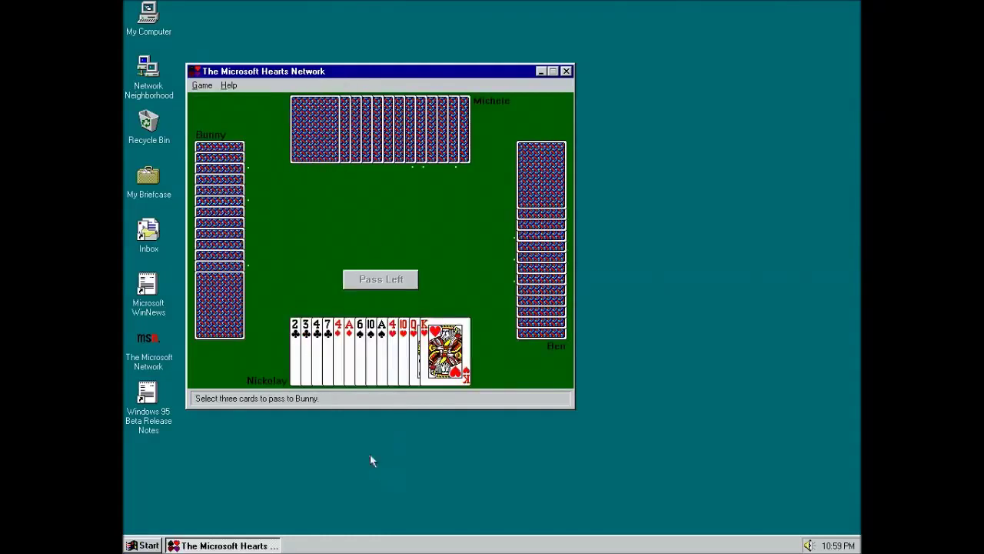
left_click(362, 378)
left_click(370, 379)
left_click(392, 379)
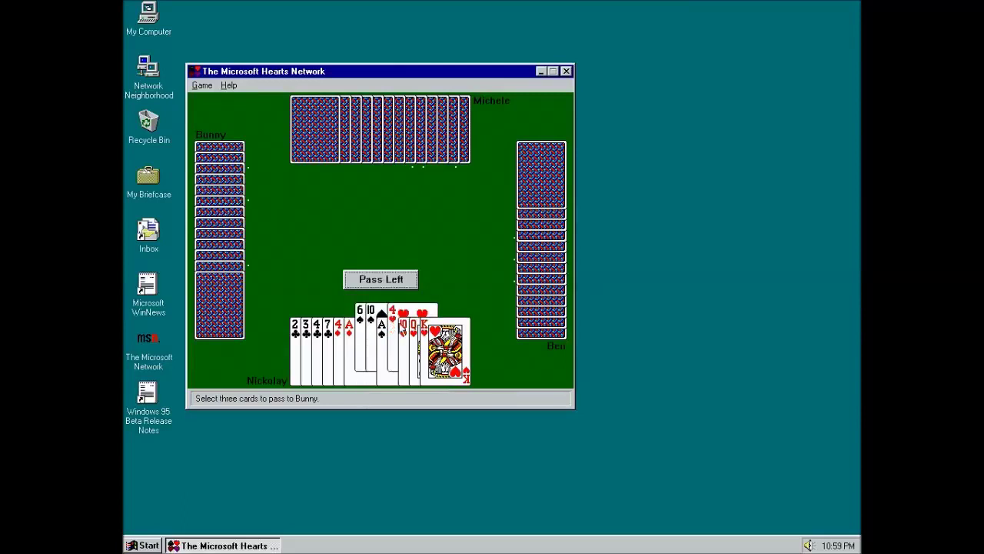
left_click(389, 280)
left_click(385, 280)
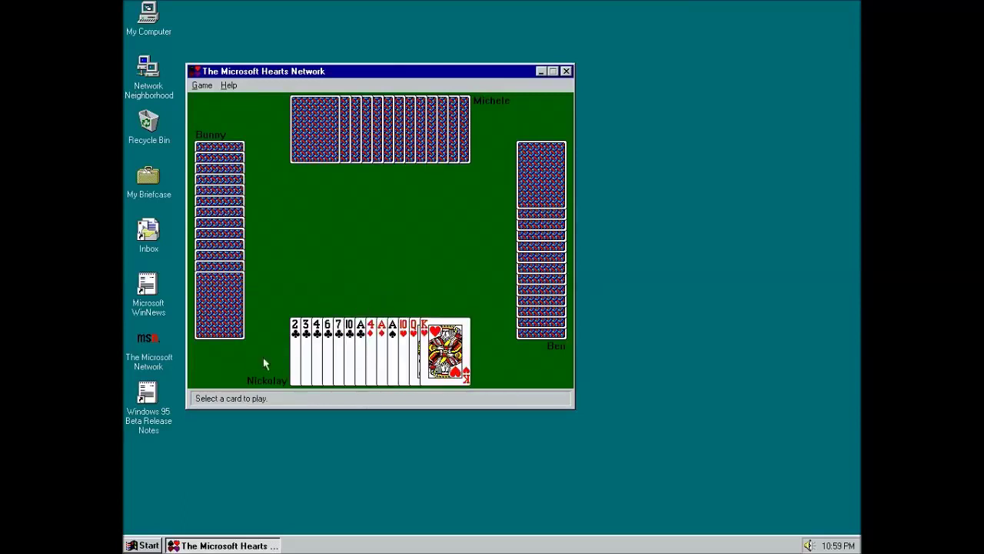
- Play the two of clubs, the four of diamonds, and the aces of spades, diamonds and clubs in successive tricks
left_click(296, 358)
left_click(305, 357)
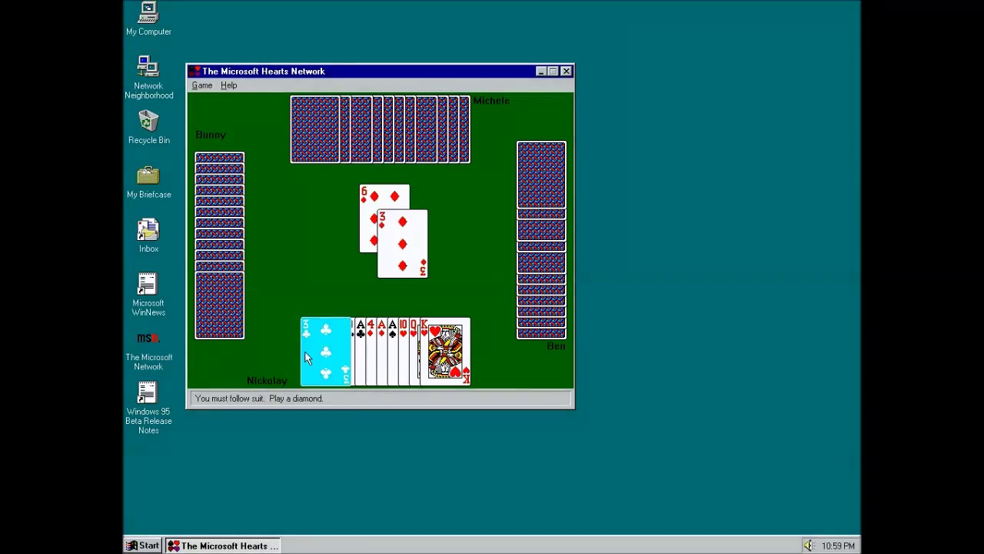
left_click(369, 360)
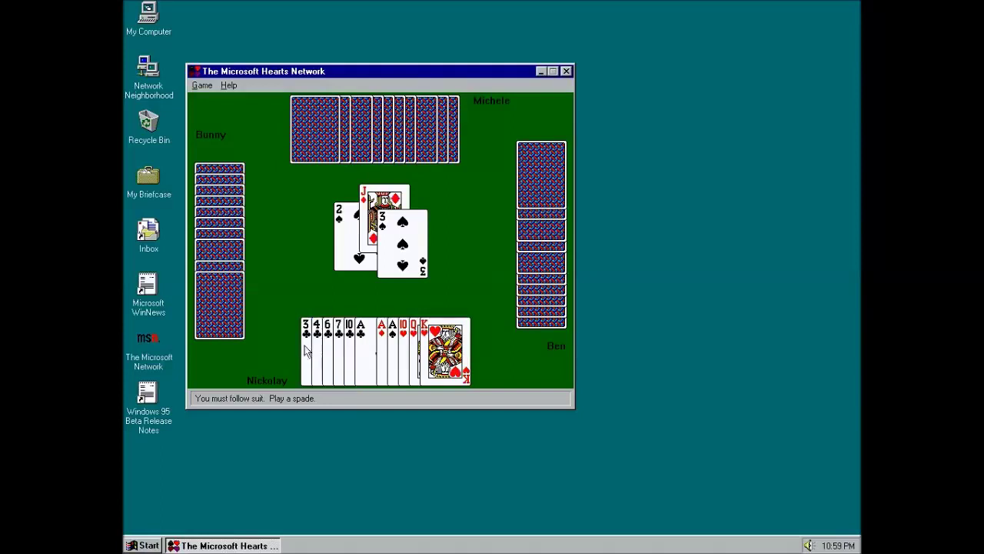
left_click(393, 353)
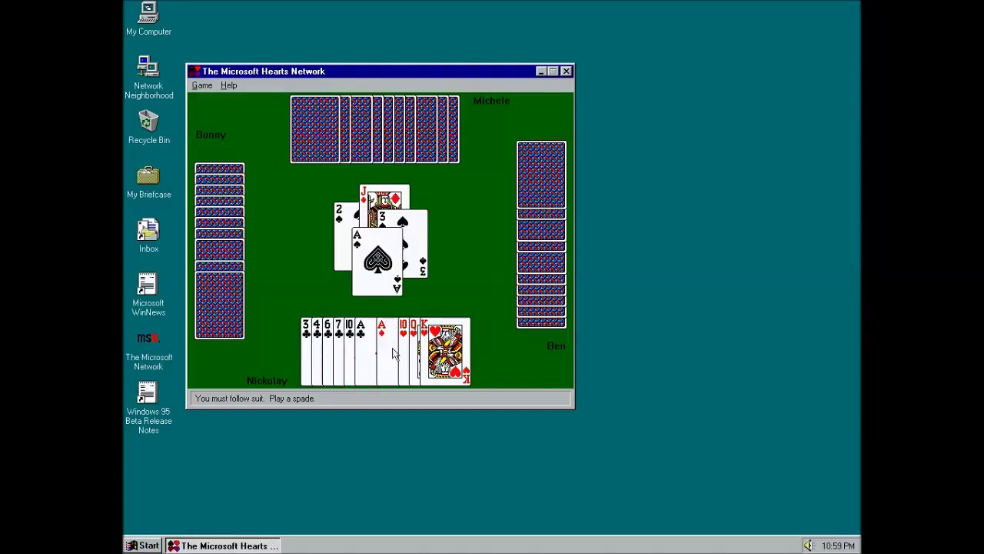
left_click(392, 353)
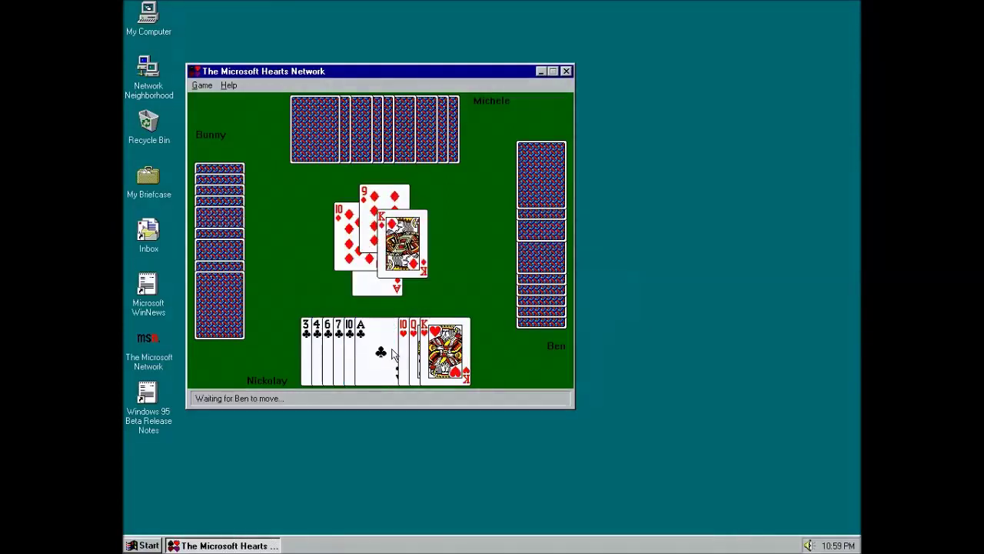
left_click(393, 353)
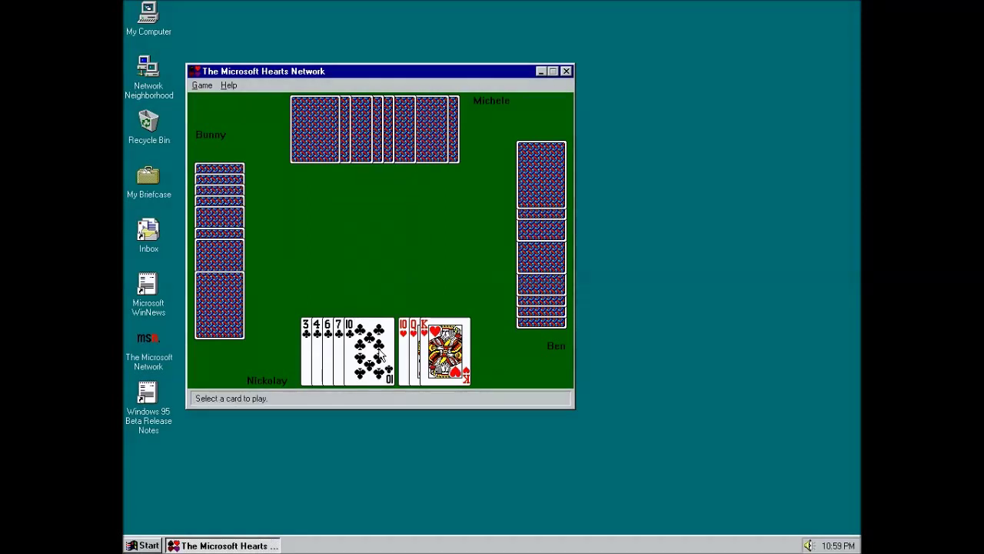
- Play out the rest of the hand, from the ten of clubs through the hearts to the remaining low clubs
left_click(378, 353)
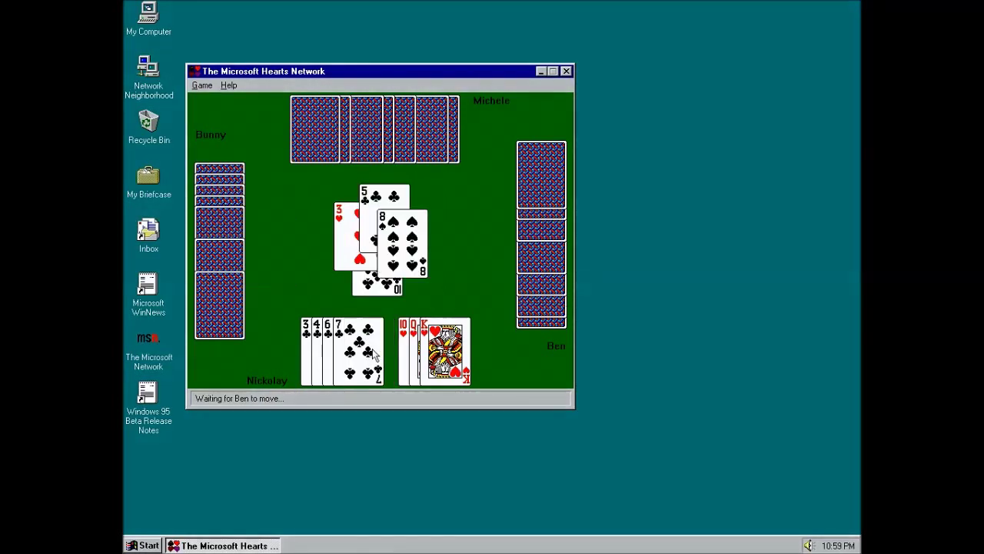
left_click(403, 353)
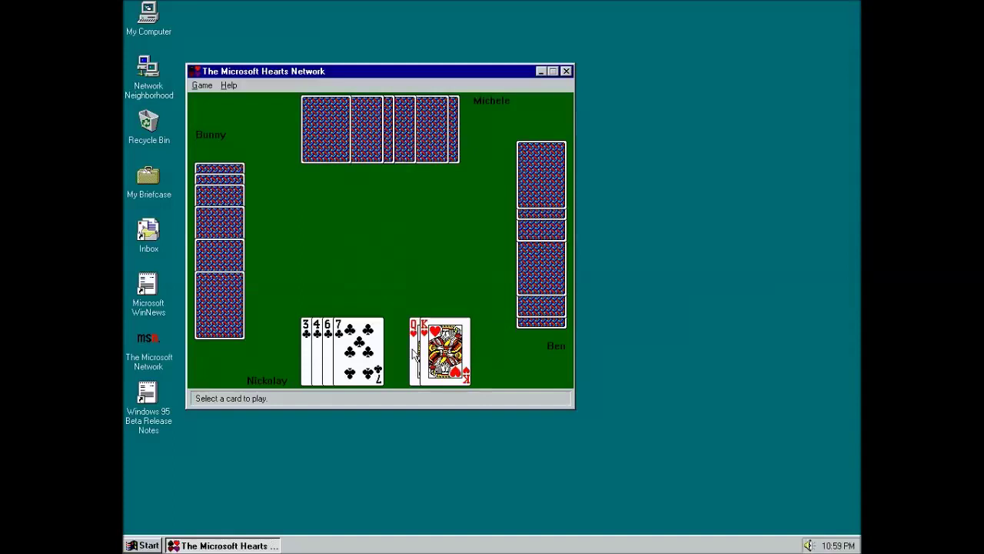
left_click(415, 352)
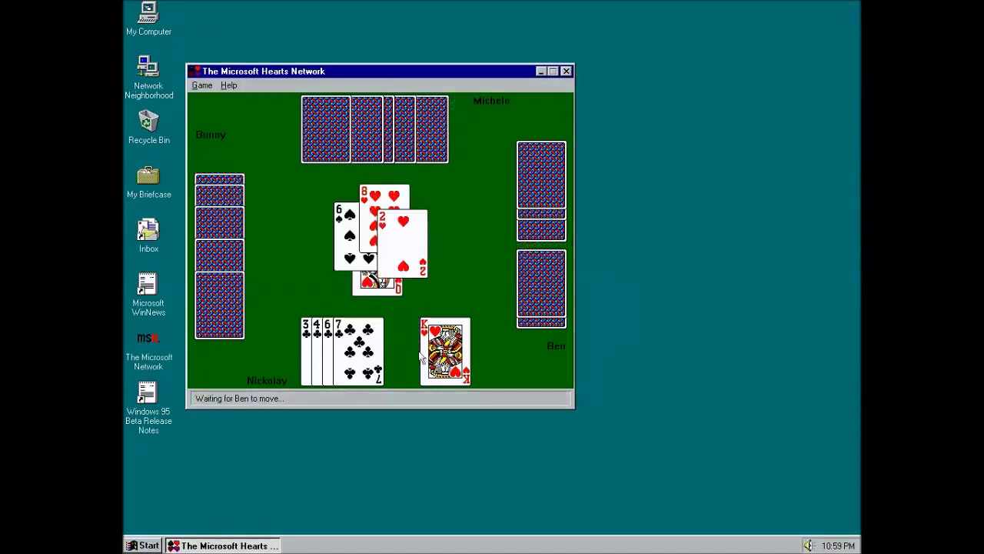
left_click(367, 355)
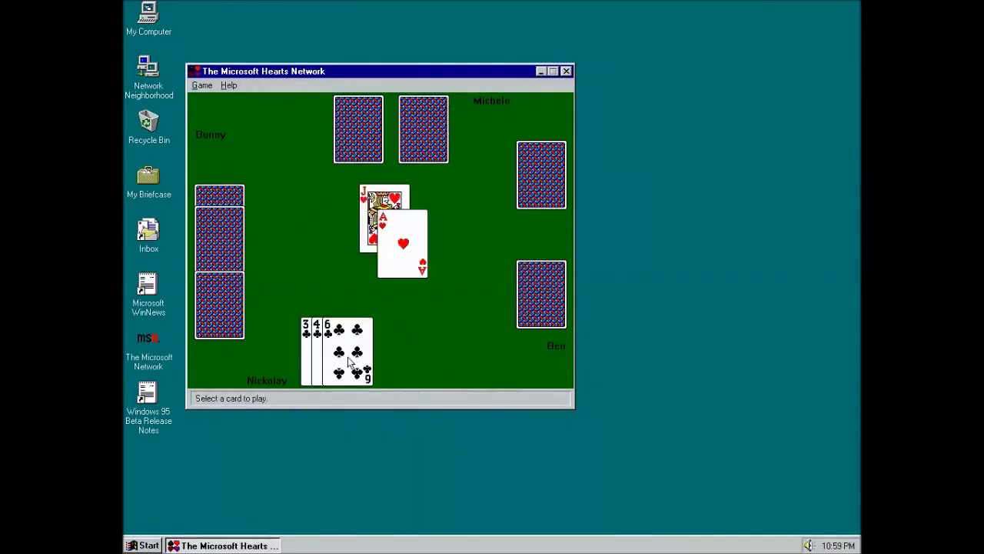
left_click(350, 361)
left_click(342, 363)
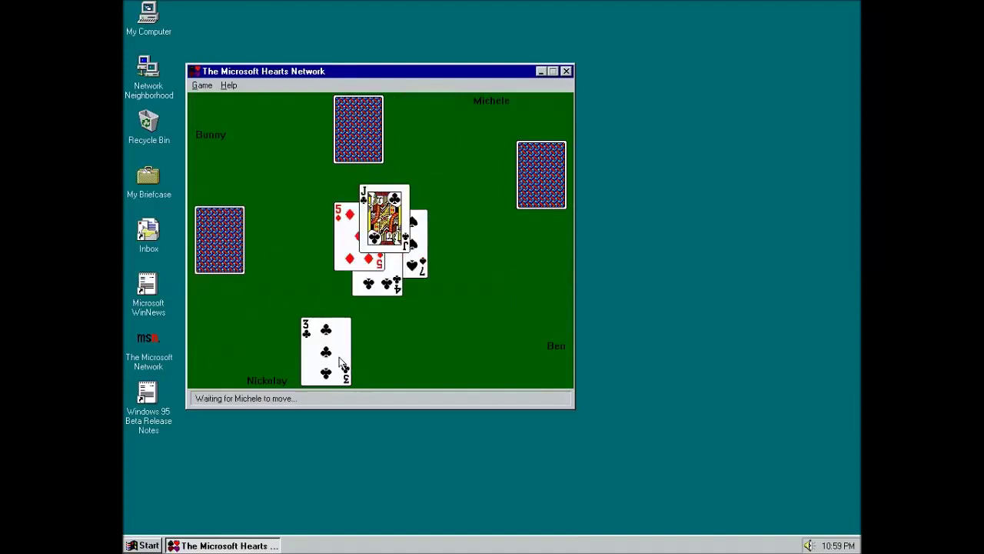
left_click(341, 363)
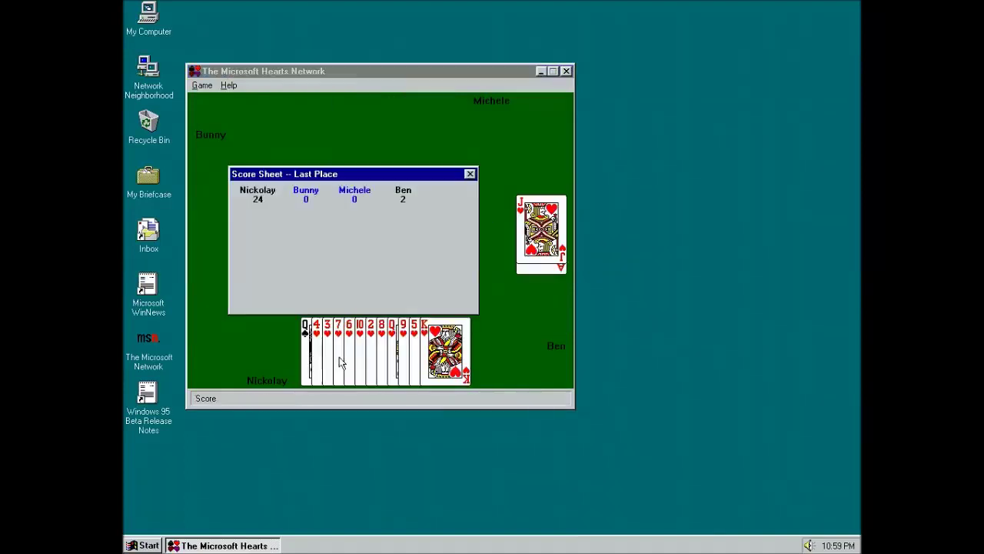
- Dismiss the score sheet and quit Hearts
left_click(438, 206)
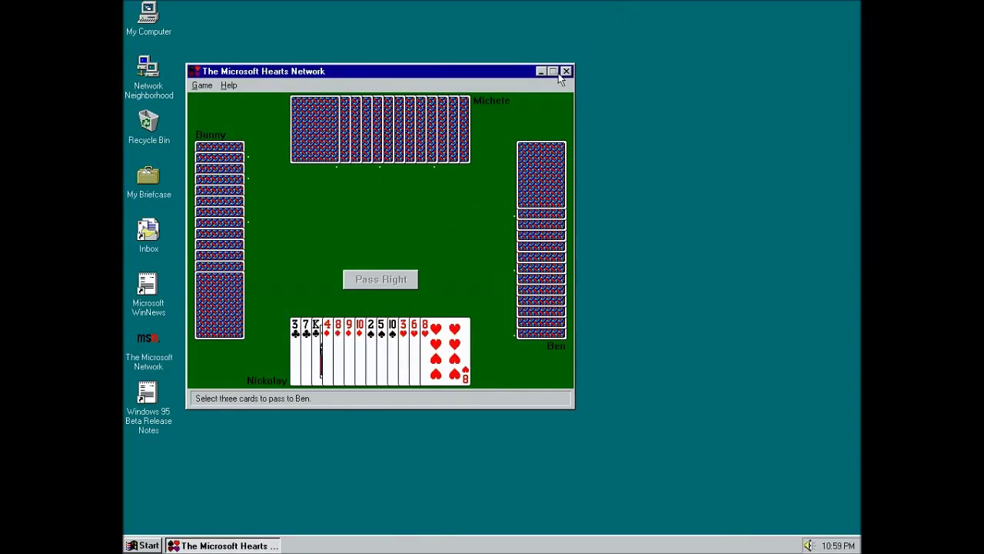
left_click(565, 71)
- Launch Minesweeper from the games in the accessories
left_click(131, 545)
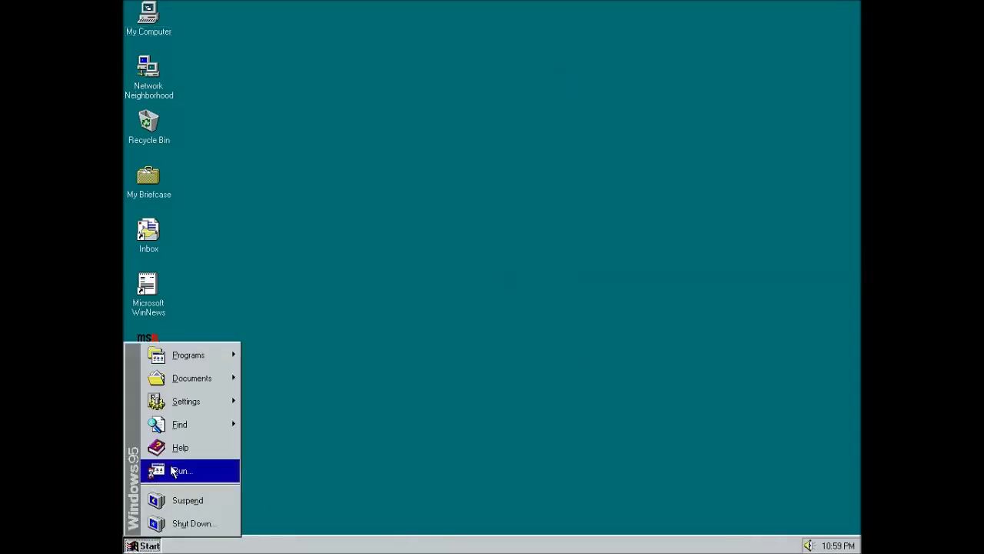
mouse_move(229, 354)
mouse_move(277, 352)
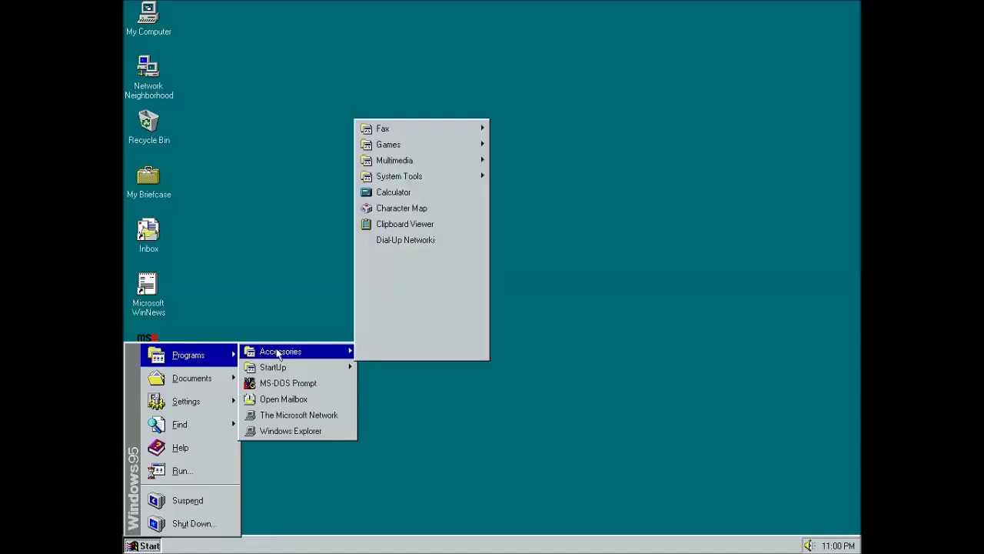
mouse_move(434, 146)
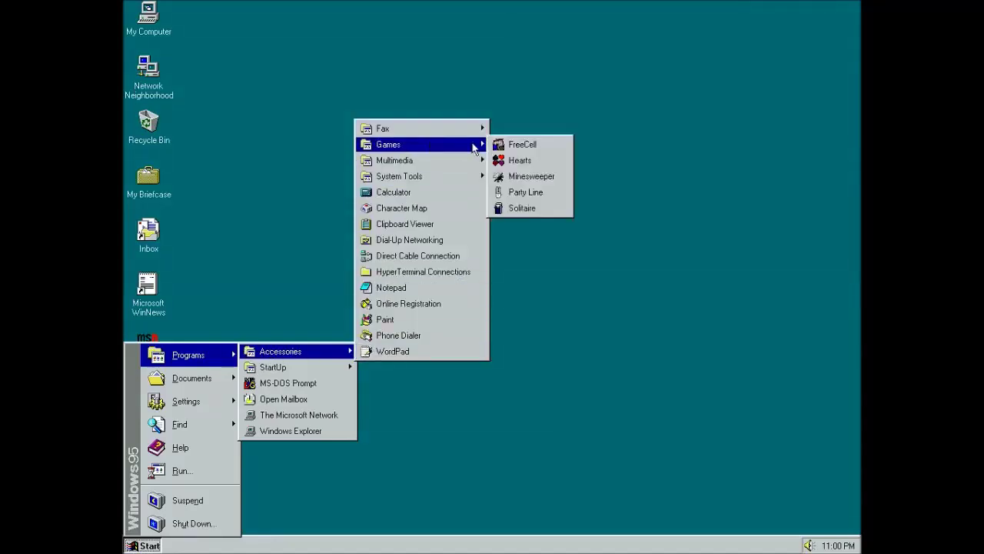
left_click(538, 179)
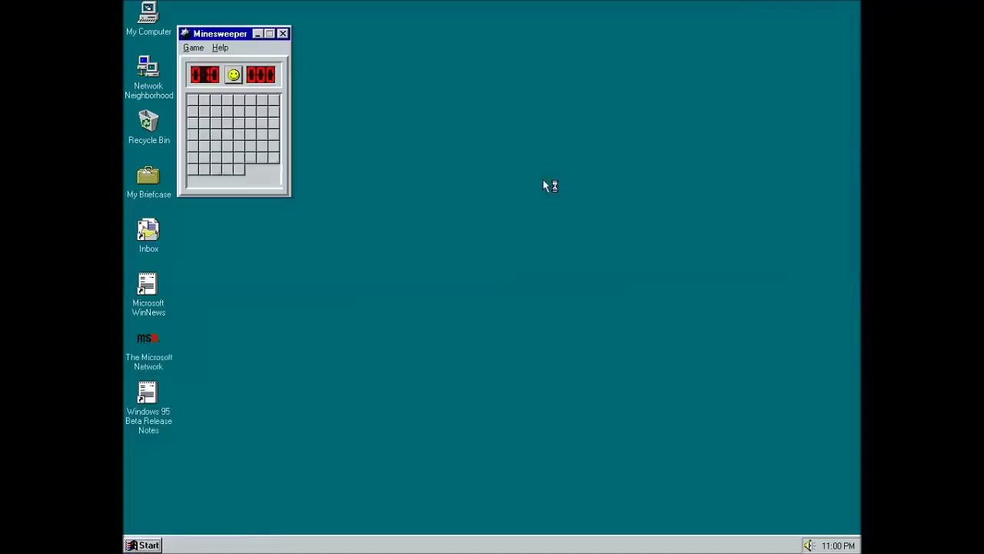
- Play a Minesweeper round, uncovering squares across the board until a mine is hit
left_click(209, 137)
left_click(239, 135)
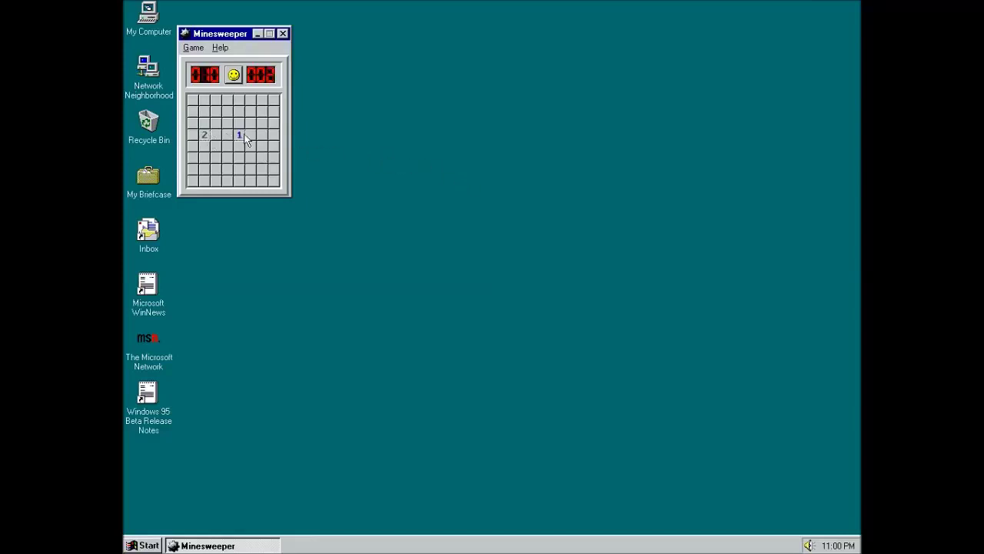
left_click(236, 166)
left_click(227, 112)
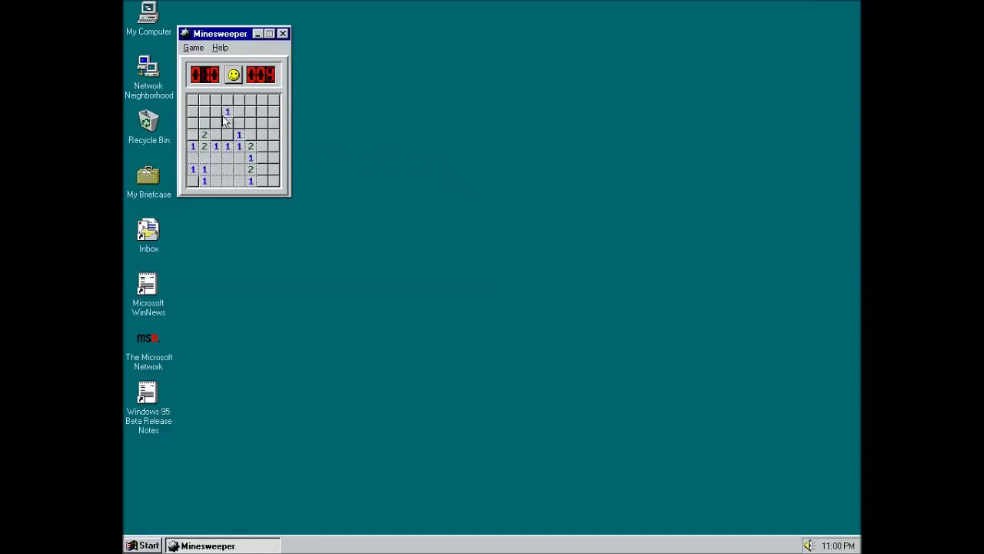
left_click(251, 112)
left_click(276, 135)
left_click(267, 174)
left_click(204, 112)
left_click(202, 124)
left_click(217, 125)
left_click(238, 125)
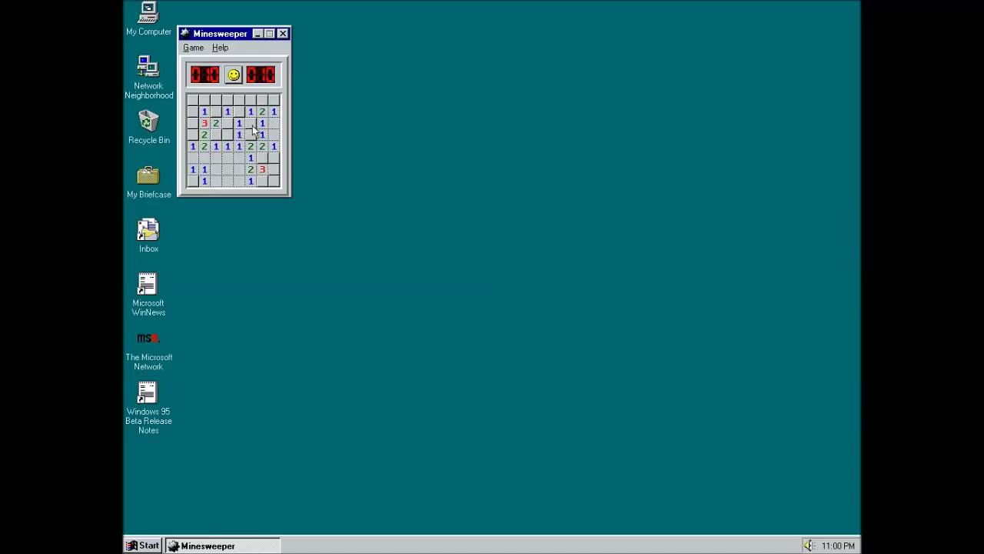
left_click(251, 135)
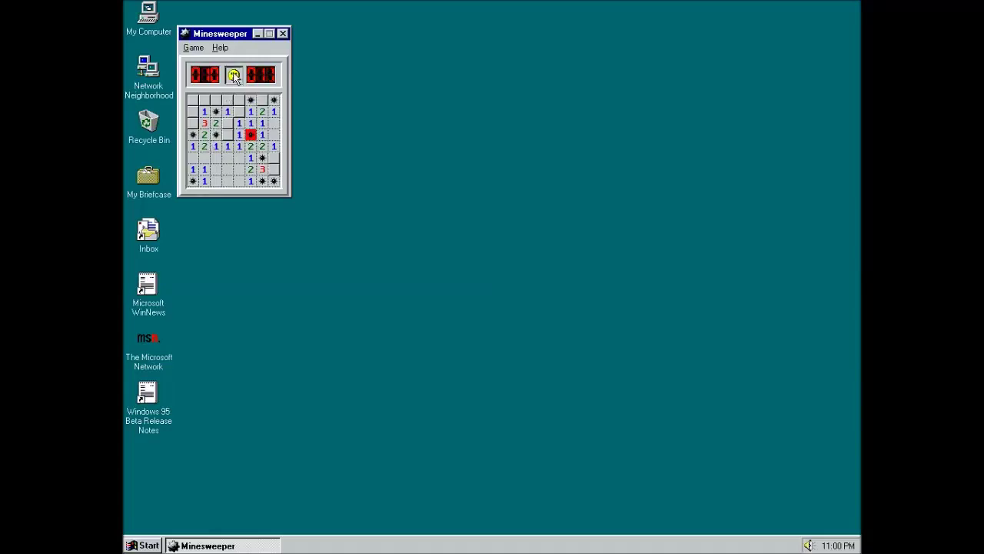
- Reset the minefield and close Minesweeper
left_click(234, 76)
left_click(282, 34)
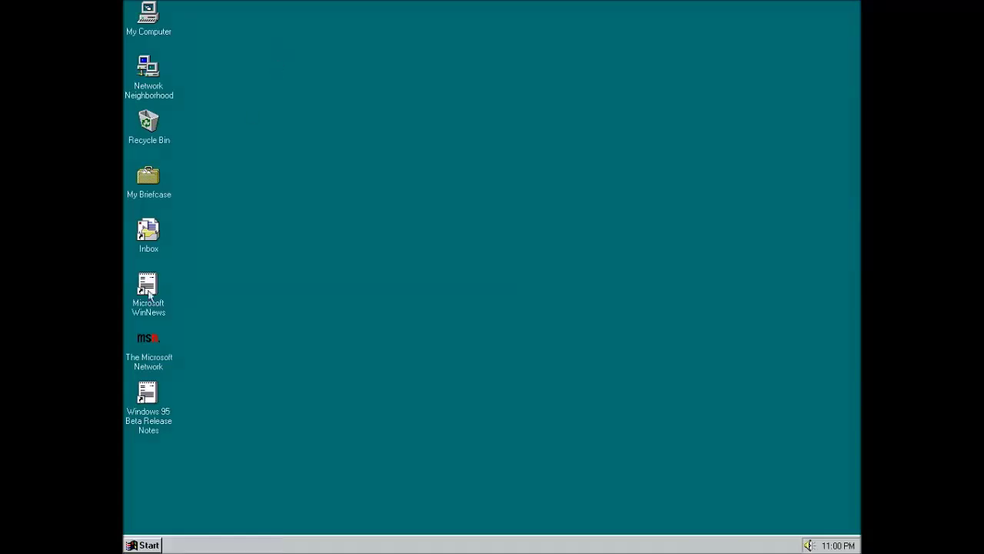
- Launch Party Line from the games and quit at its start-up options
left_click(143, 544)
mouse_move(216, 355)
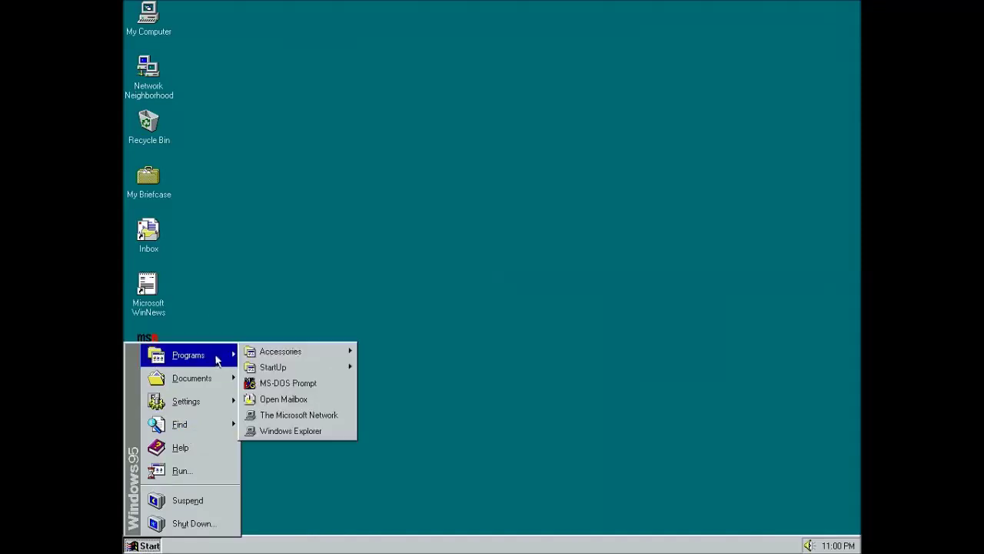
mouse_move(267, 360)
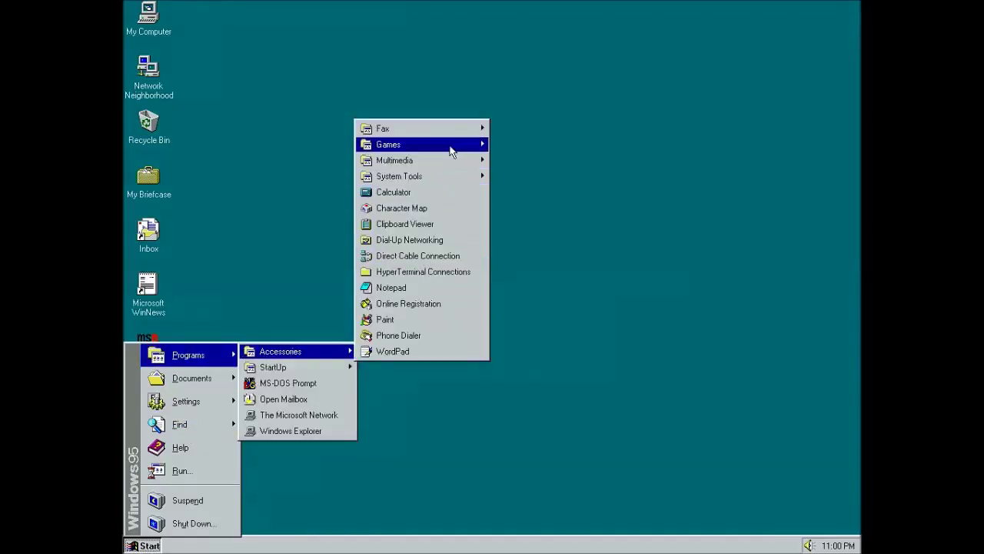
mouse_move(459, 147)
left_click(525, 192)
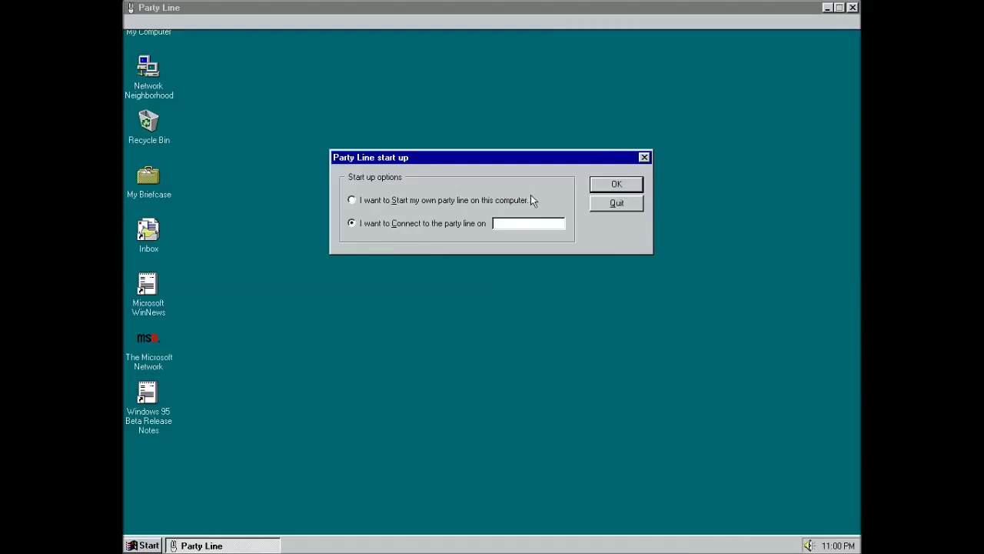
left_click(615, 205)
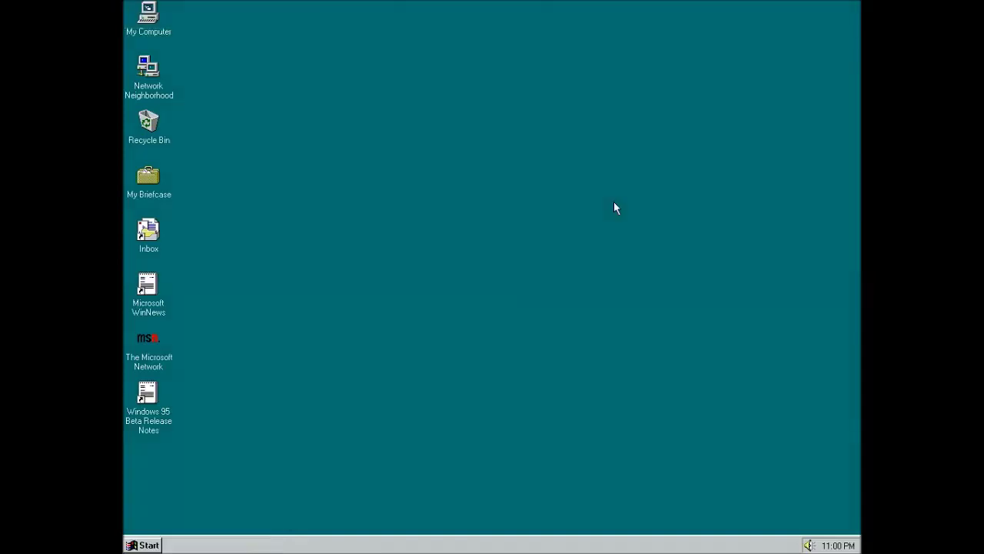
- Launch Solitaire from the games in the accessories
left_click(154, 546)
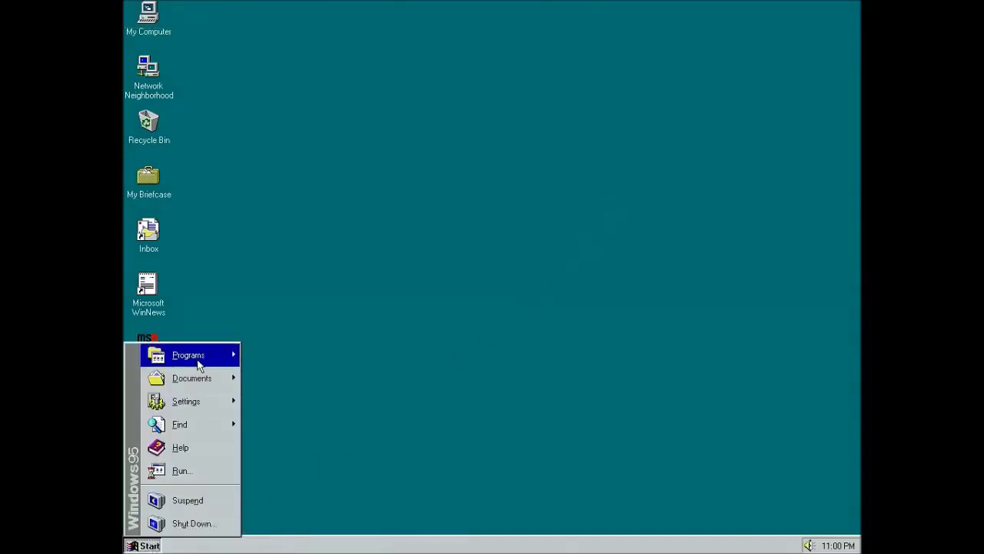
mouse_move(201, 363)
mouse_move(288, 355)
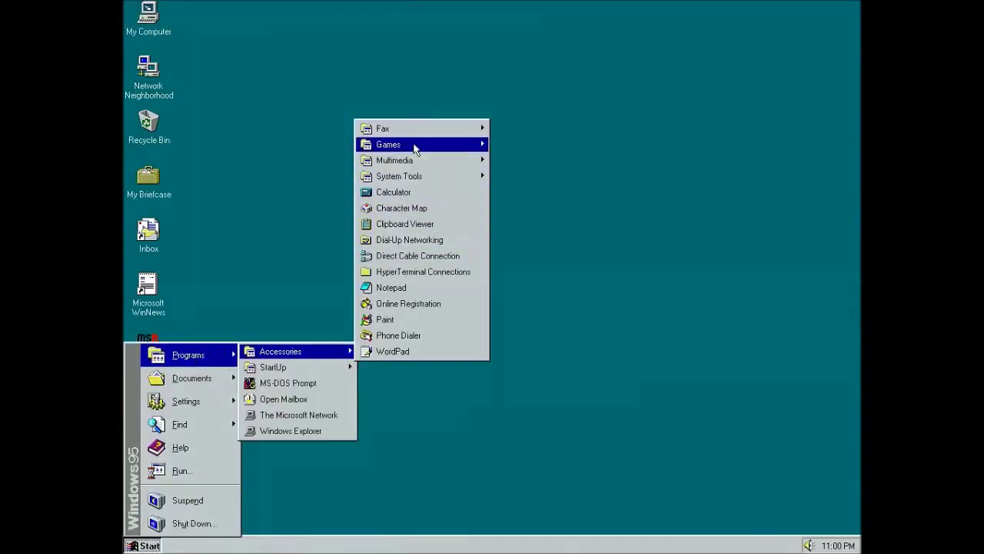
mouse_move(419, 146)
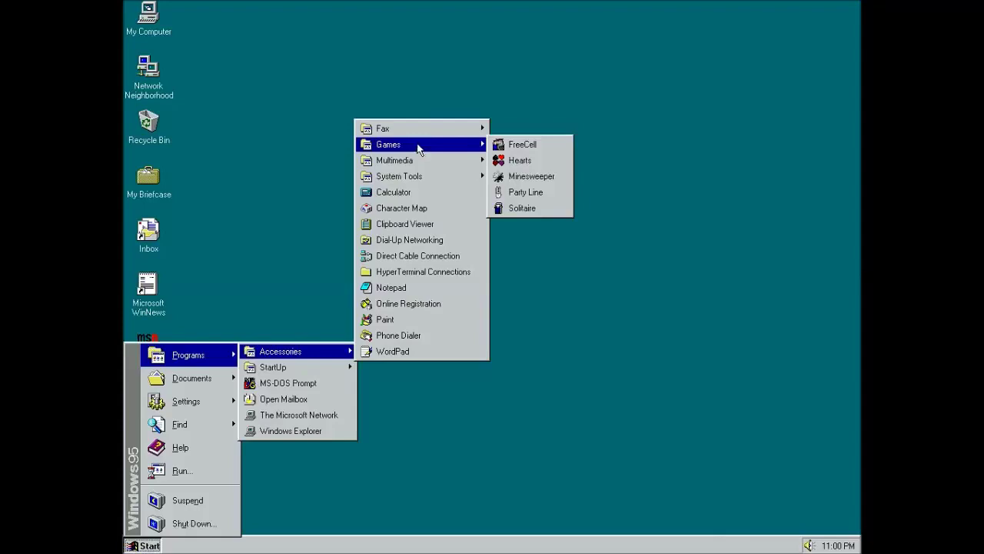
left_click(530, 209)
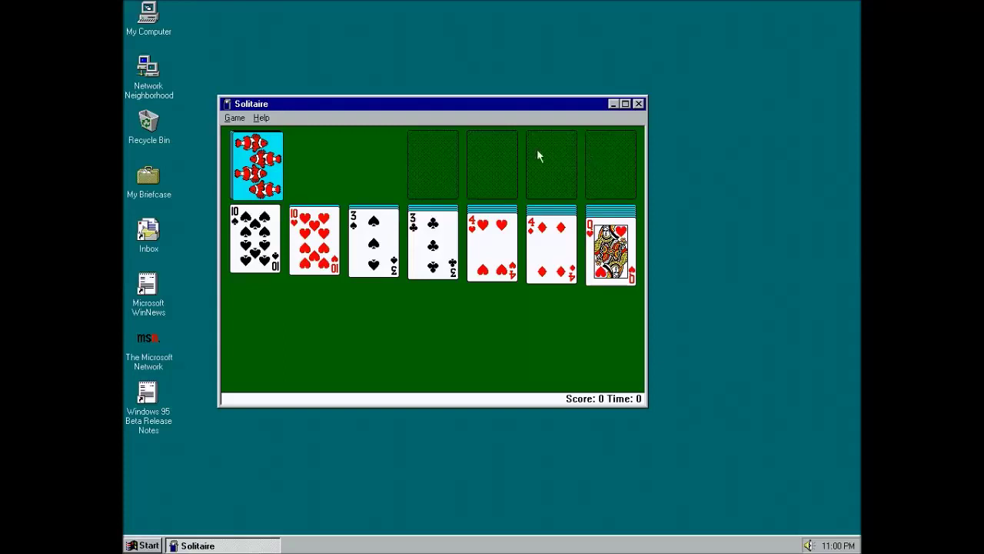
- Deal cards from the Solitaire deck, send the ace of hearts to a foundation pile, and close the game
left_click(233, 163)
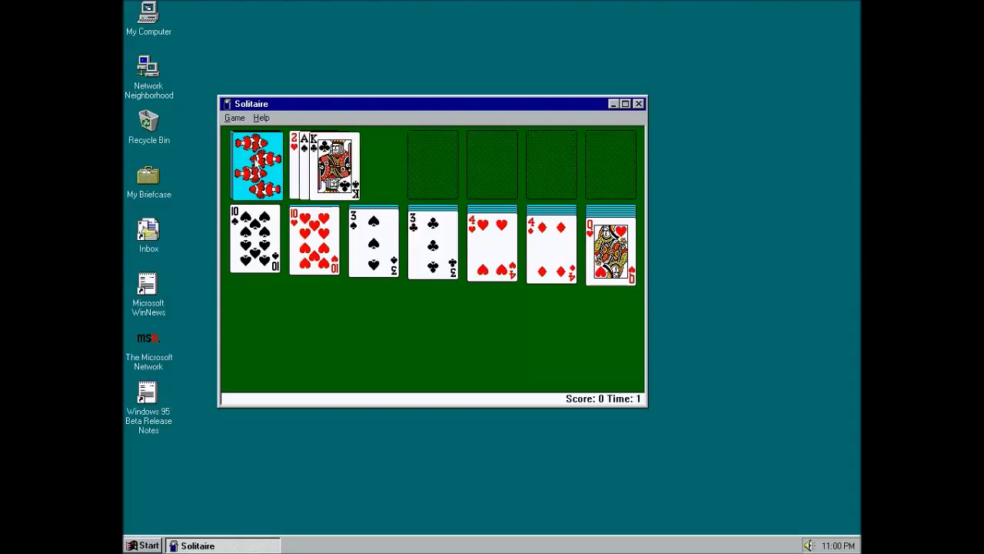
left_click(263, 162)
double_click(359, 176)
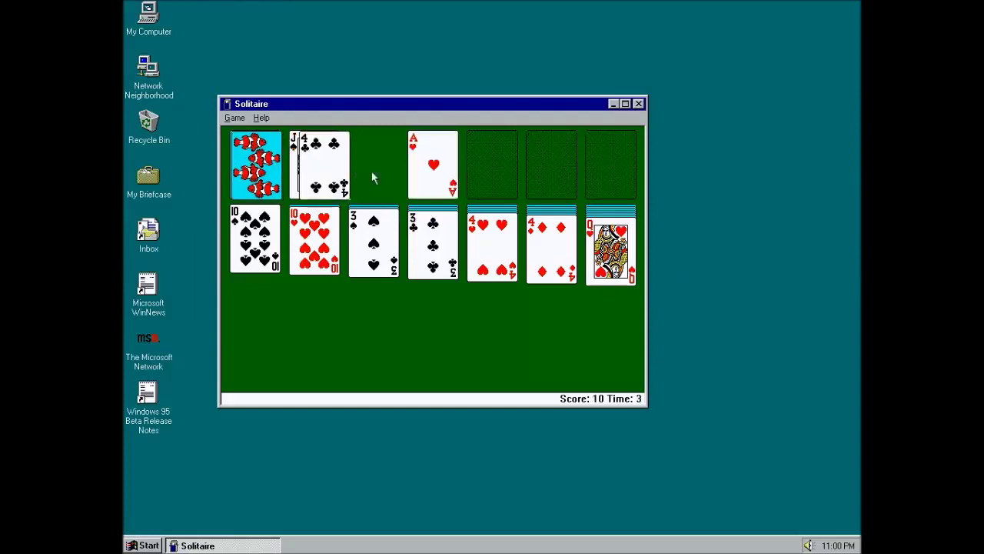
left_click(638, 104)
- Launch CD Player from the multimedia accessories
left_click(142, 544)
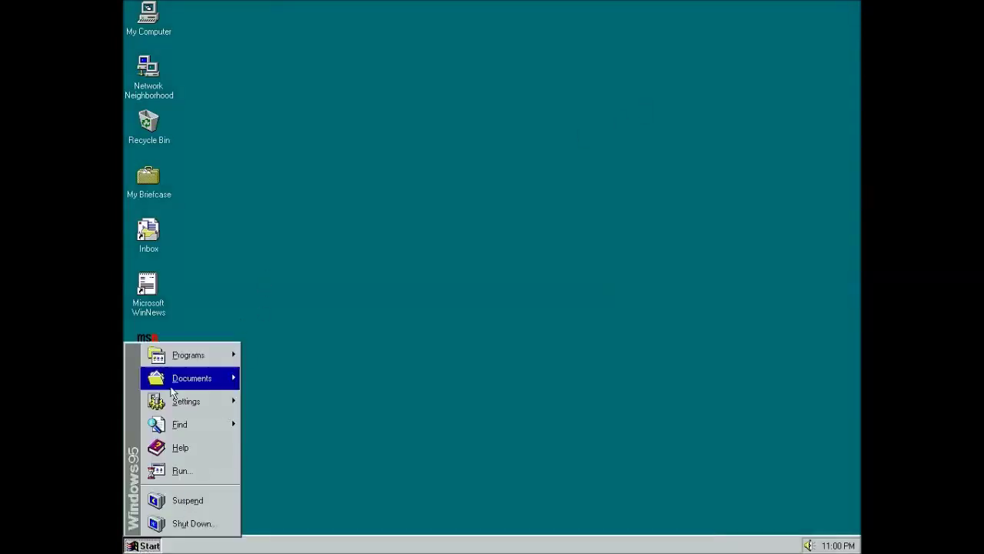
mouse_move(280, 350)
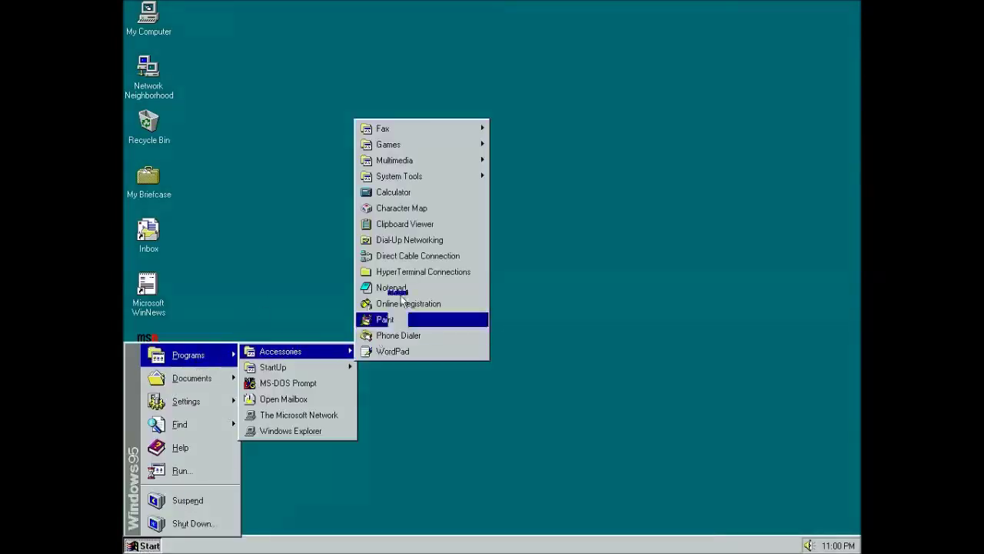
mouse_move(425, 151)
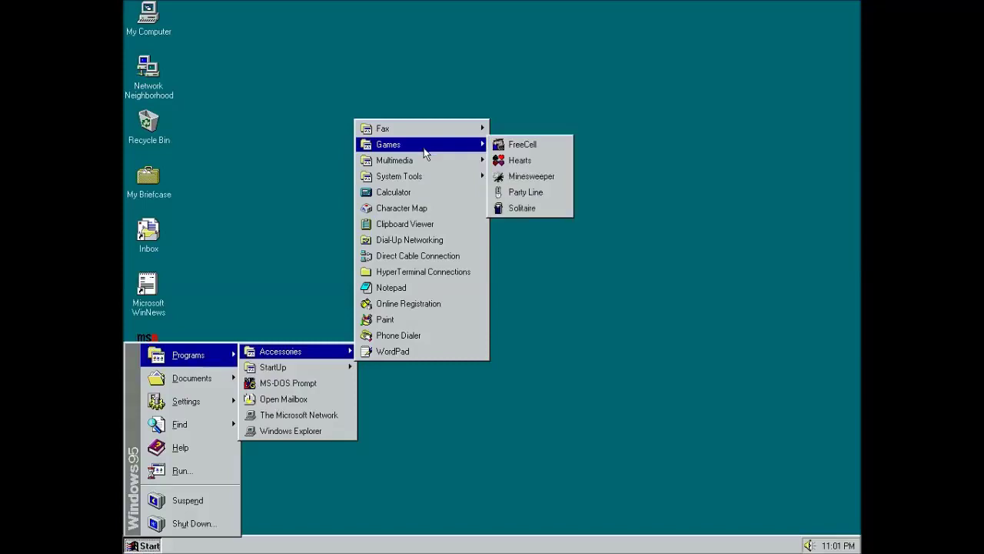
mouse_move(425, 170)
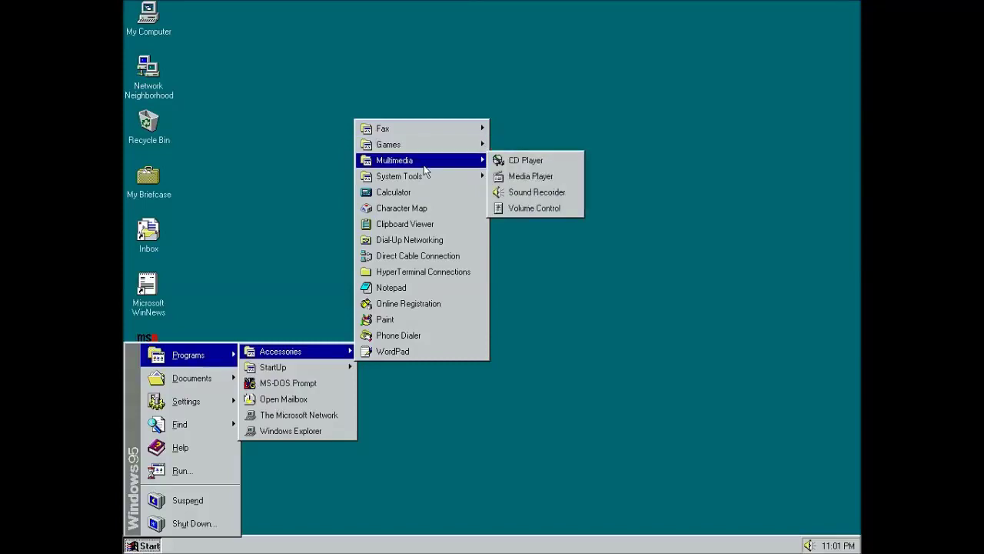
left_click(496, 161)
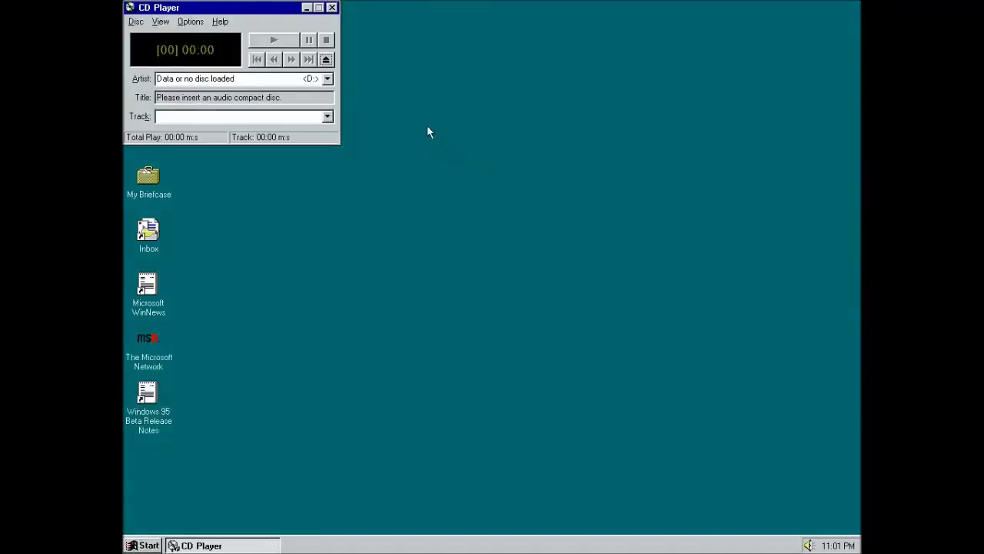
- Check the available drives in CD Player's artist list and close the player
left_click(327, 79)
left_click(329, 91)
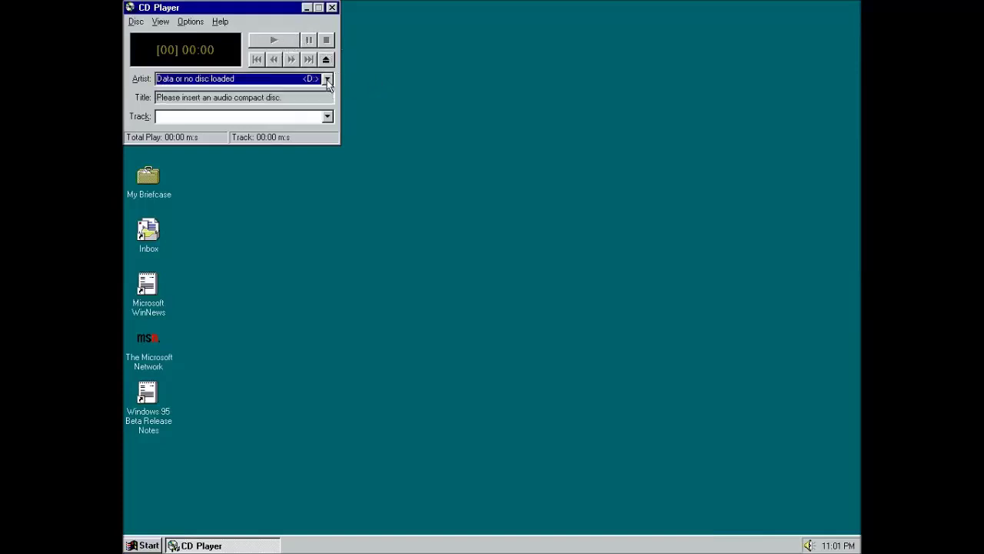
left_click(332, 8)
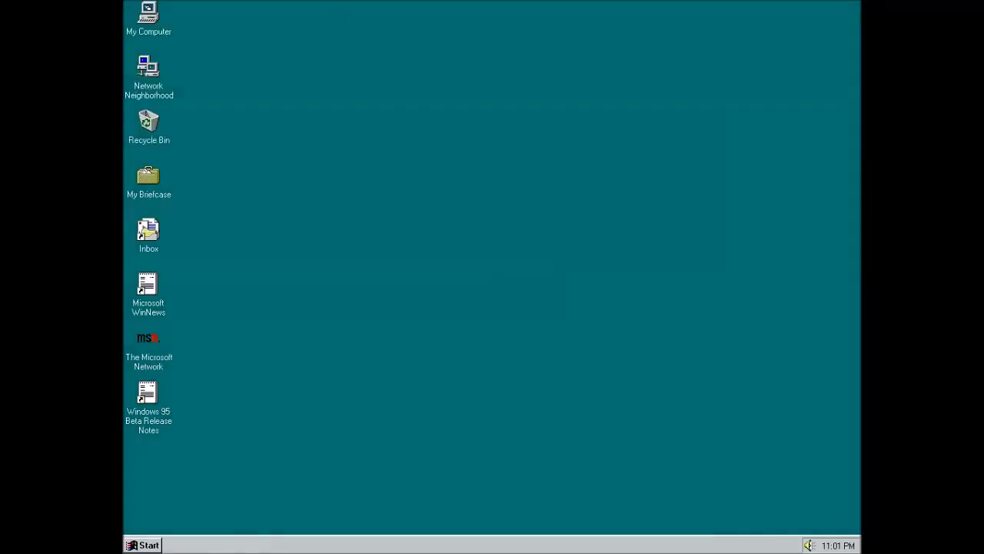
- Launch Media Player from the multimedia accessories and move its window toward the middle of the desktop
left_click(143, 544)
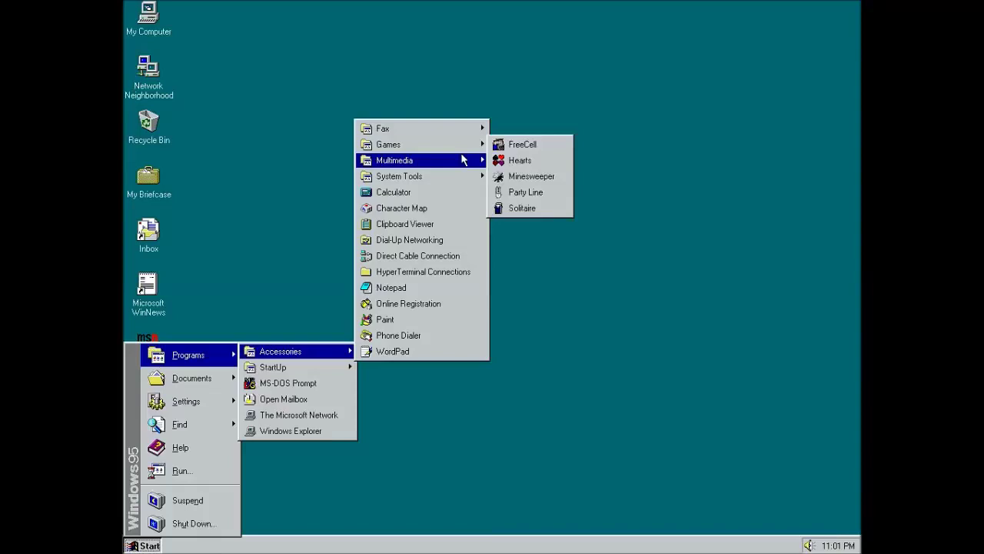
mouse_move(463, 159)
left_click(516, 176)
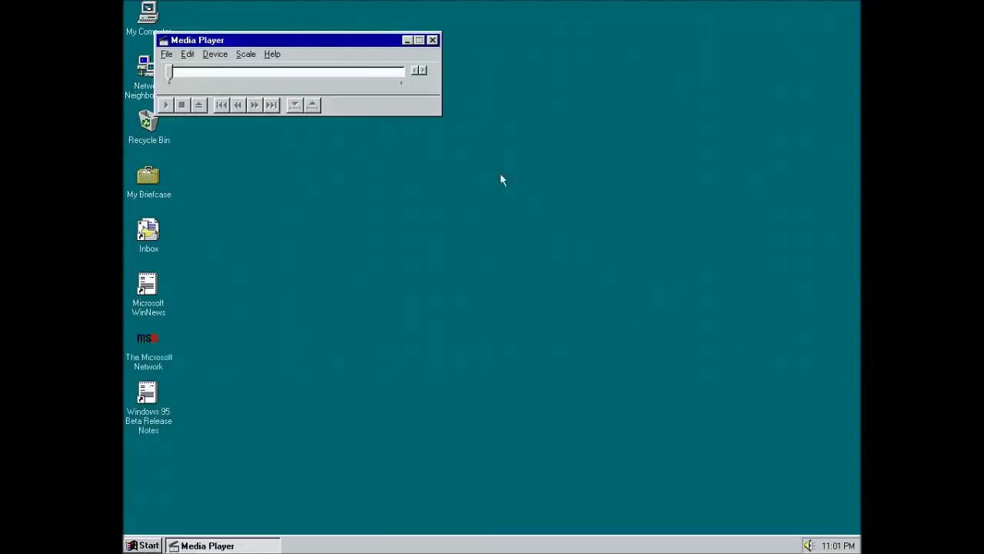
left_click_drag(305, 45, 489, 114)
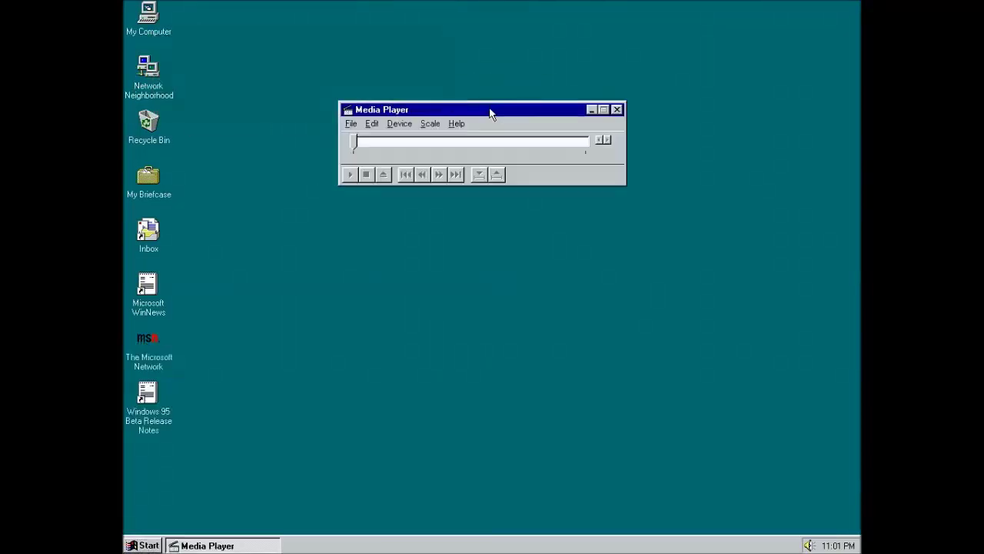
left_click(438, 123)
mouse_move(418, 125)
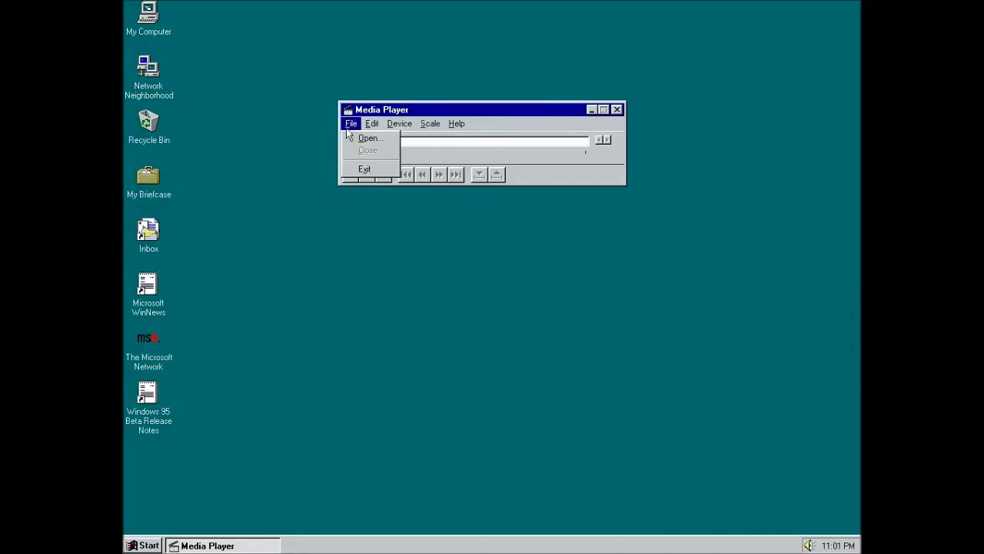
- Filter the Media folder to Video for Windows (*.avi) files and play the Skiing clip
left_click(363, 138)
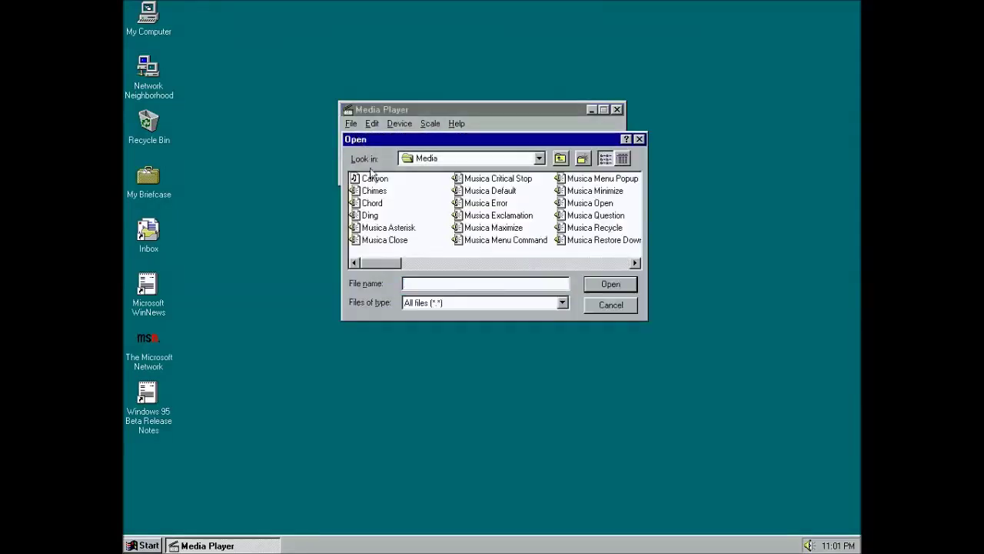
left_click(383, 263)
left_click(449, 305)
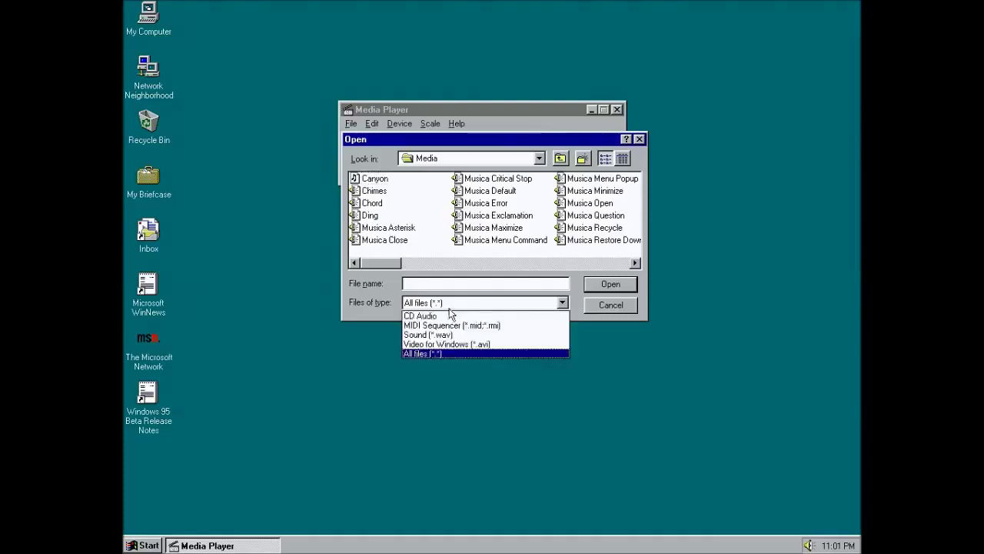
left_click(456, 346)
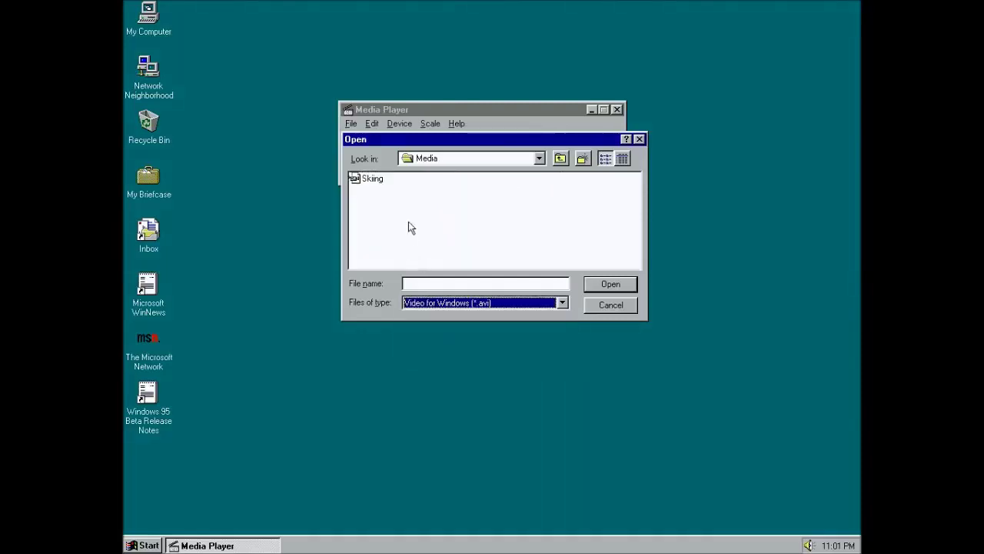
double_click(373, 179)
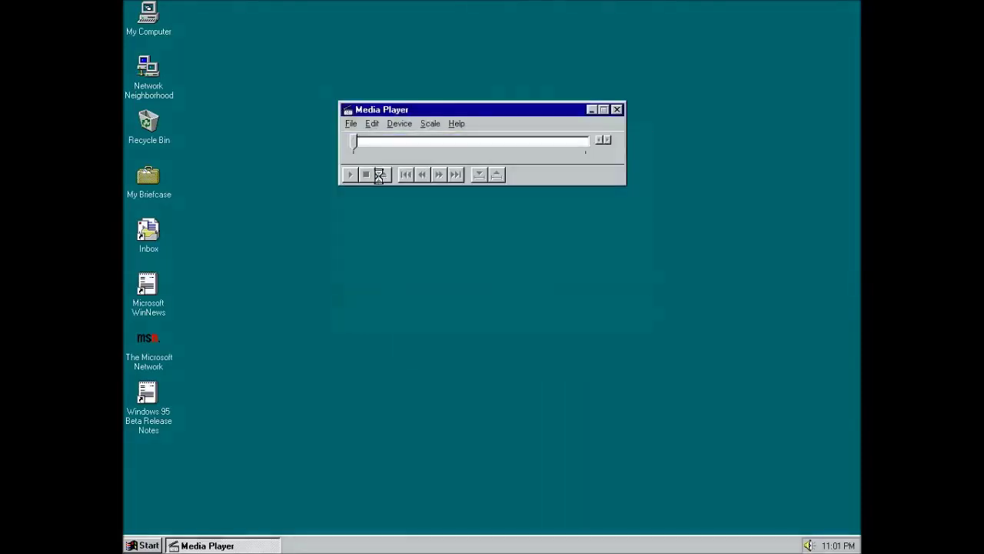
left_click(350, 174)
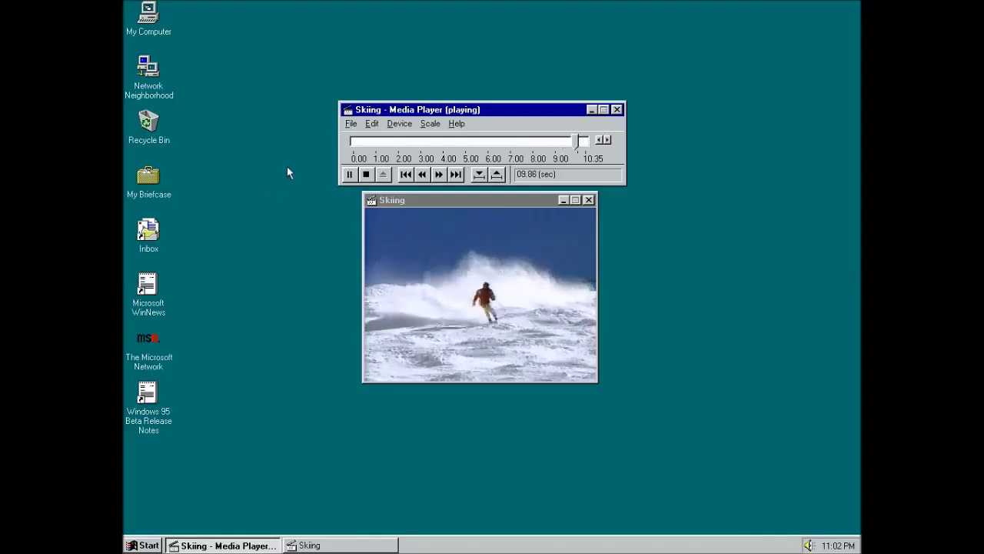
- Play the Passport file from the MIDI Sequencer (*.mid;*.rmi) files and close Media Player
left_click(351, 123)
left_click(358, 136)
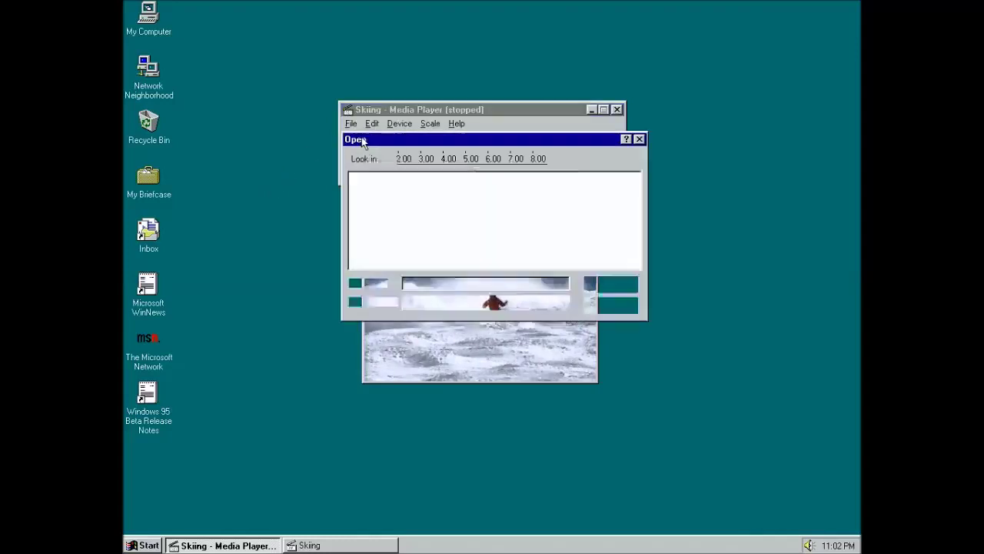
left_click(516, 307)
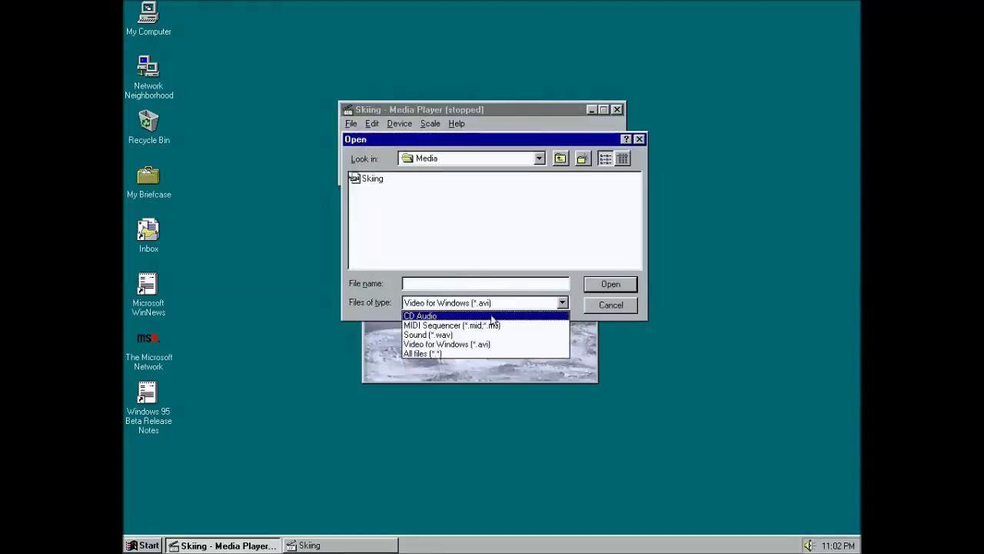
left_click(492, 323)
left_click(376, 191)
double_click(377, 191)
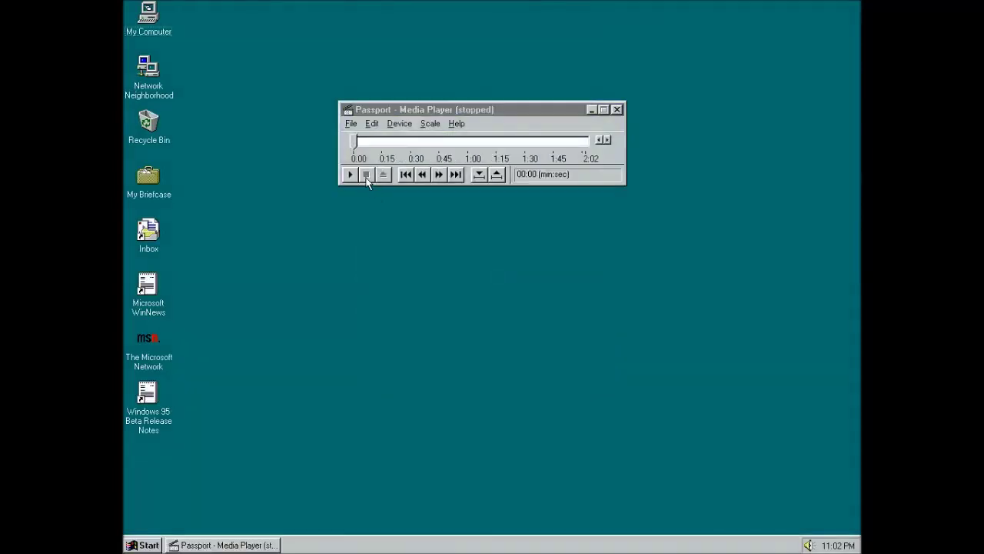
left_click(346, 176)
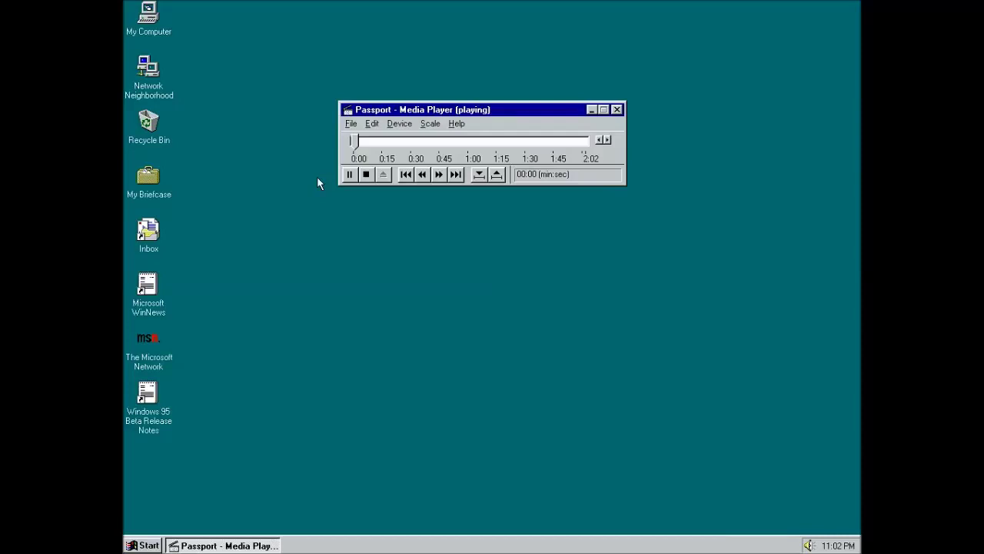
left_click(617, 110)
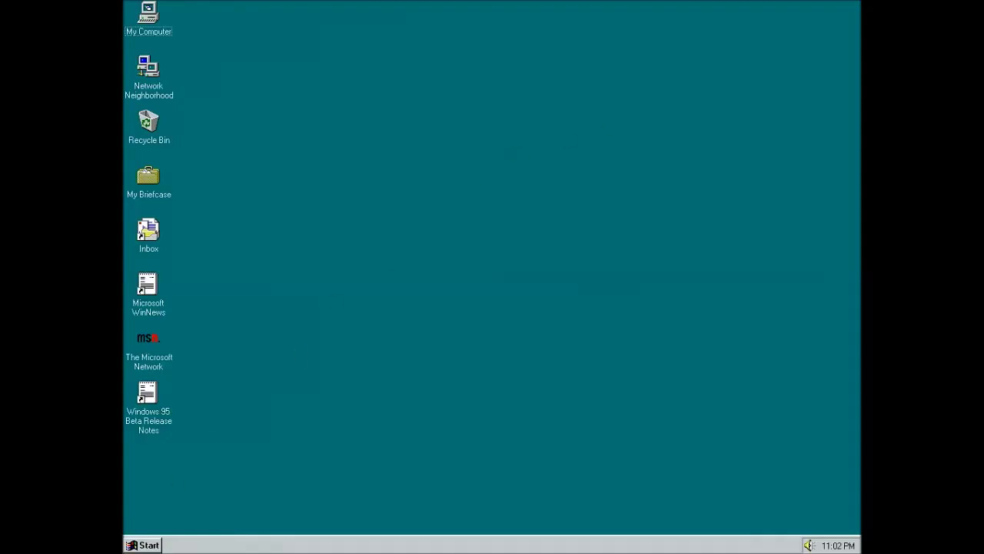
- Launch Sound Recorder from the multimedia accessories, and close it after viewing its editing commands
left_click(133, 545)
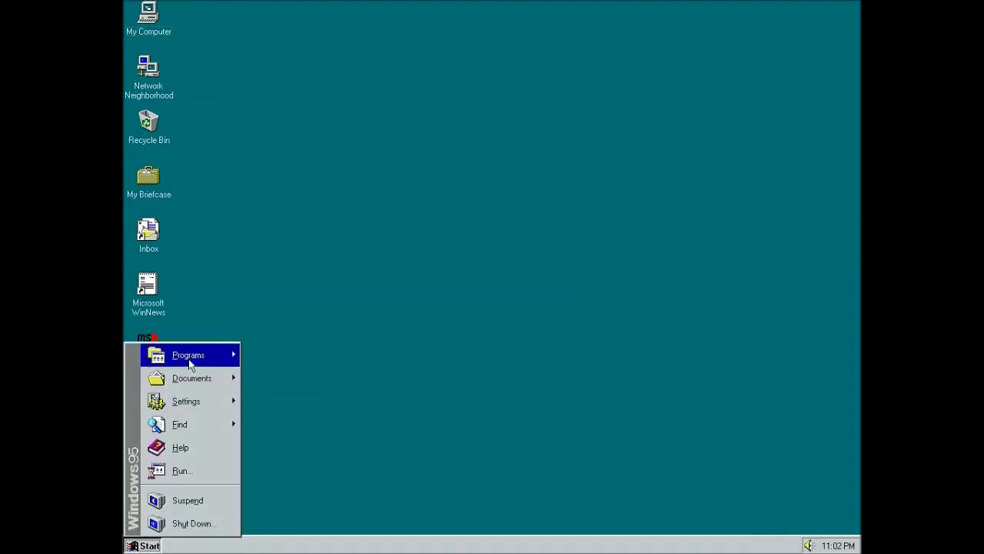
mouse_move(189, 357)
mouse_move(309, 358)
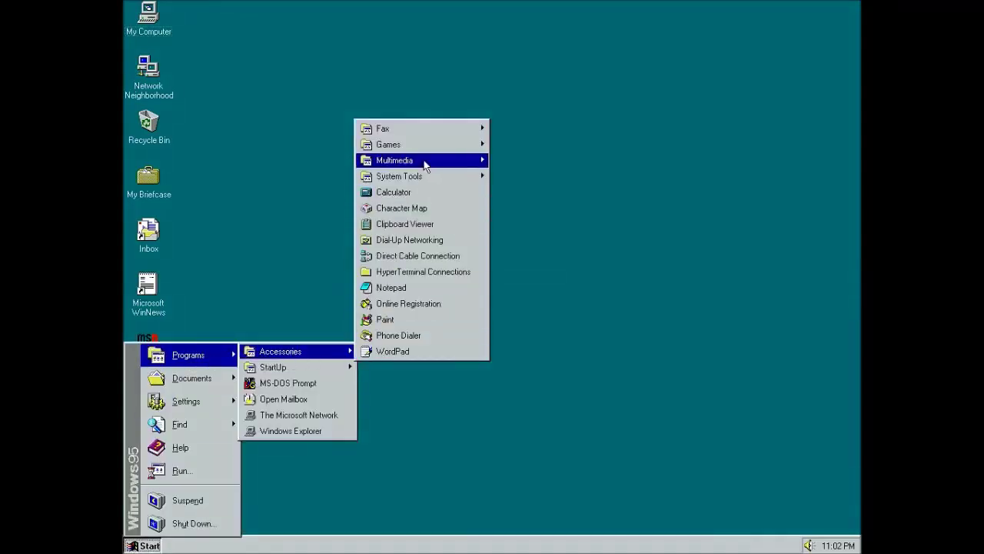
mouse_move(426, 161)
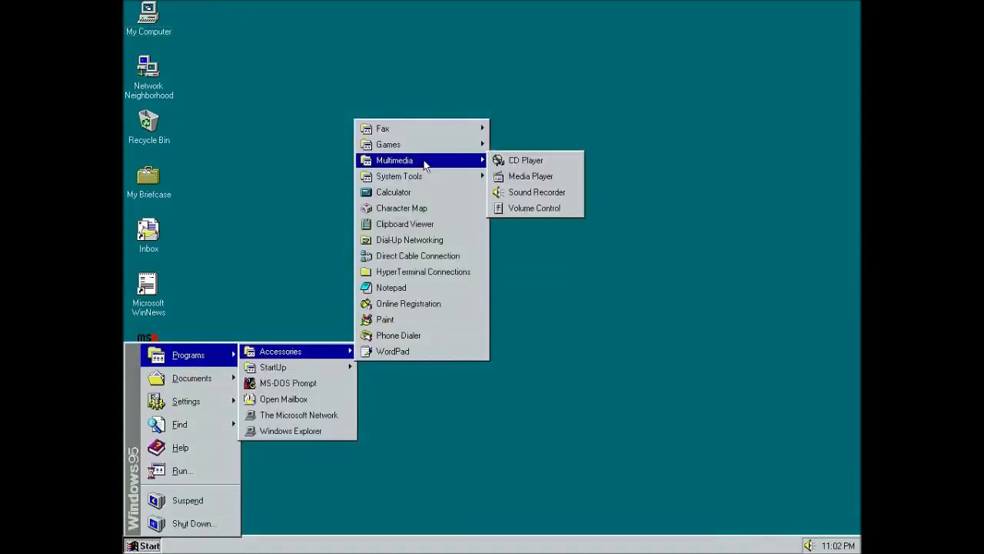
left_click(524, 194)
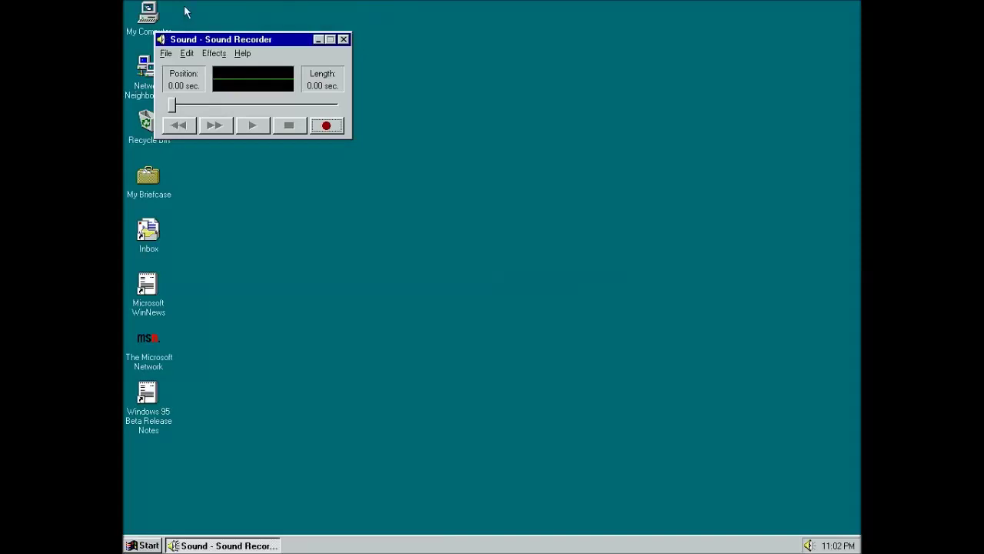
left_click(186, 54)
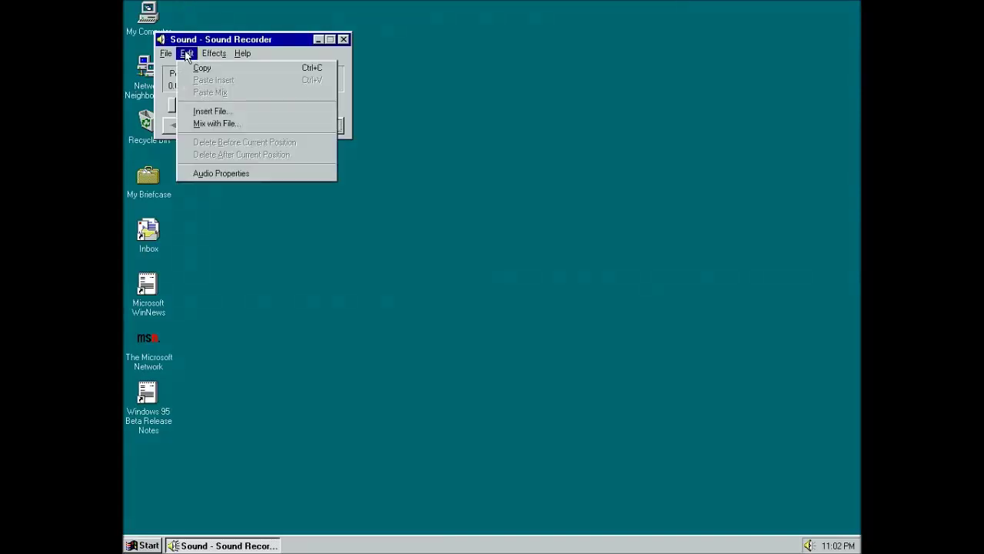
left_click(343, 39)
- Launch Volume Control from the multimedia accessories
left_click(143, 545)
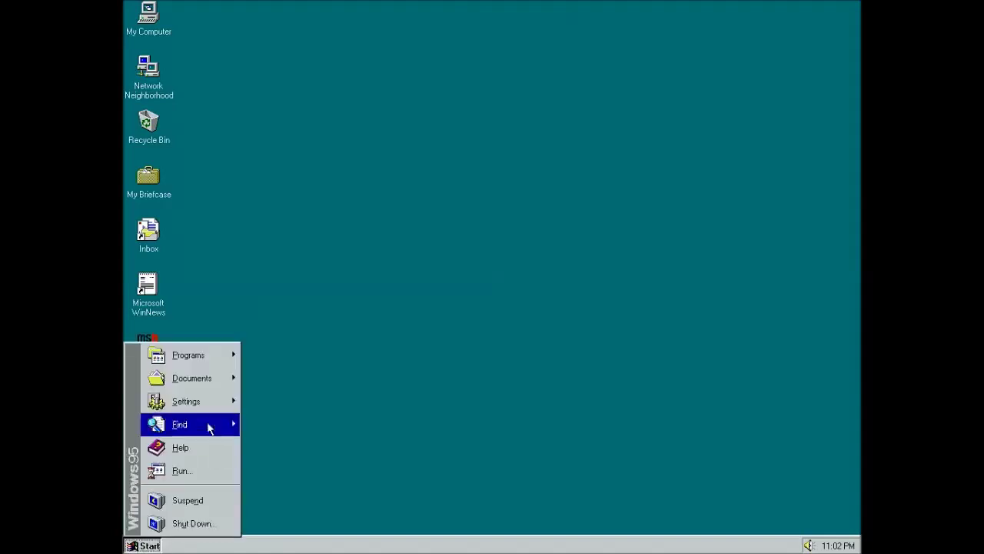
mouse_move(230, 356)
mouse_move(278, 351)
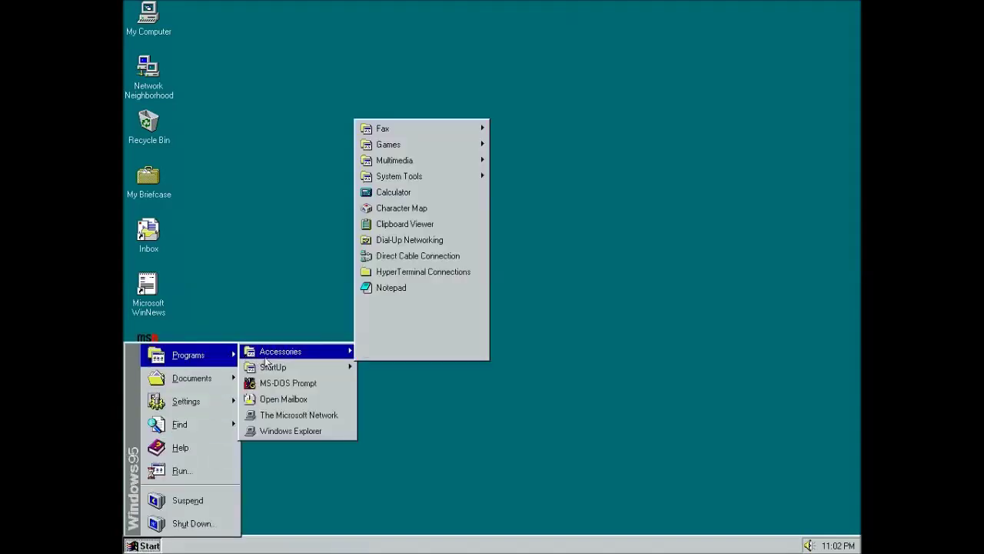
mouse_move(378, 167)
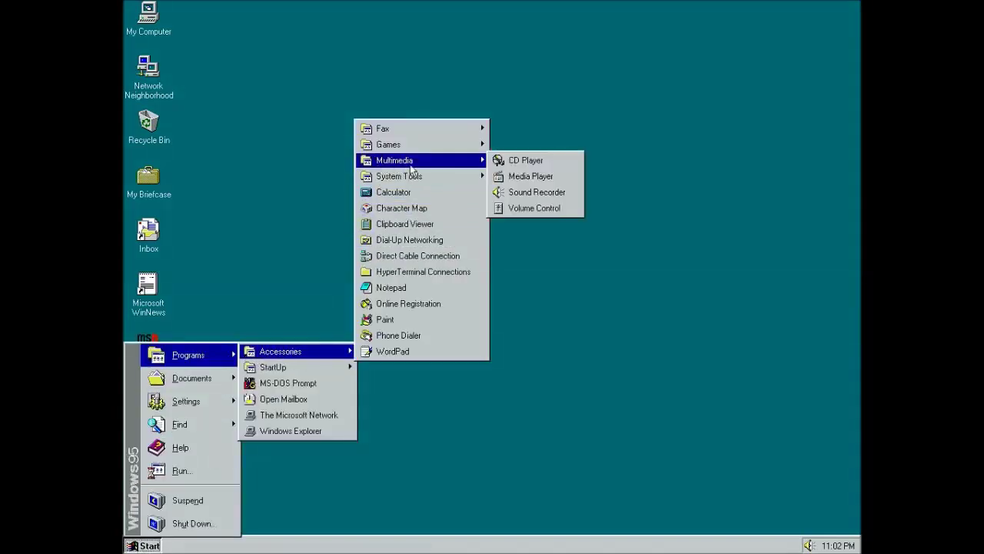
left_click(530, 208)
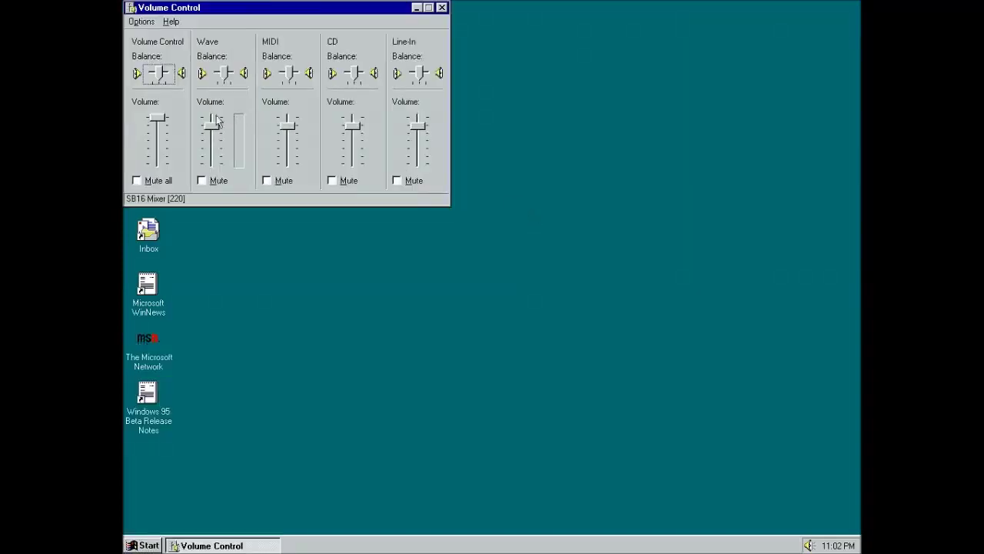
- Add the Microphone and PC Speaker volume controls to the playback mixer of the SB16 Mixer [220] device
left_click(142, 22)
left_click(146, 36)
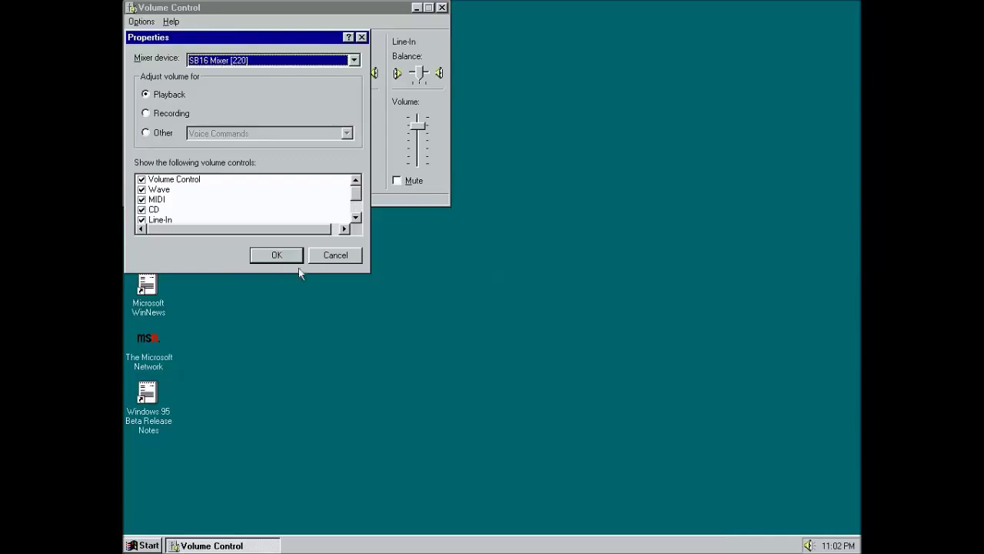
left_click(356, 218)
left_click(355, 219)
left_click(355, 219)
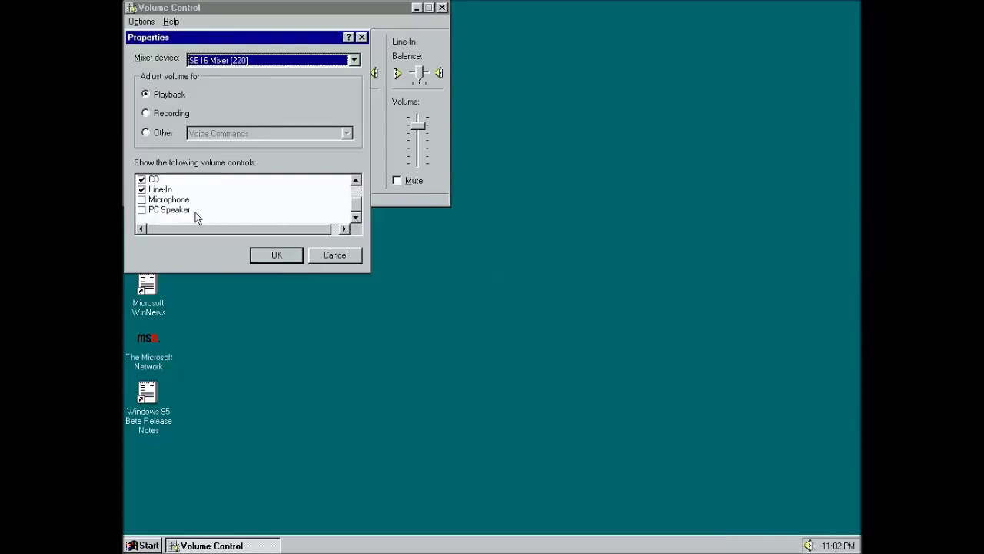
left_click(143, 201)
left_click(143, 209)
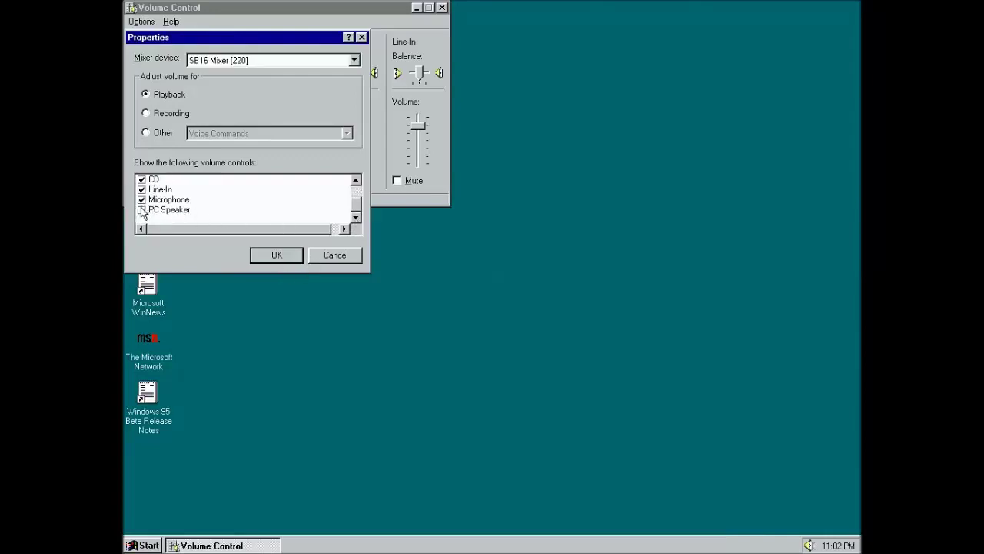
left_click(278, 255)
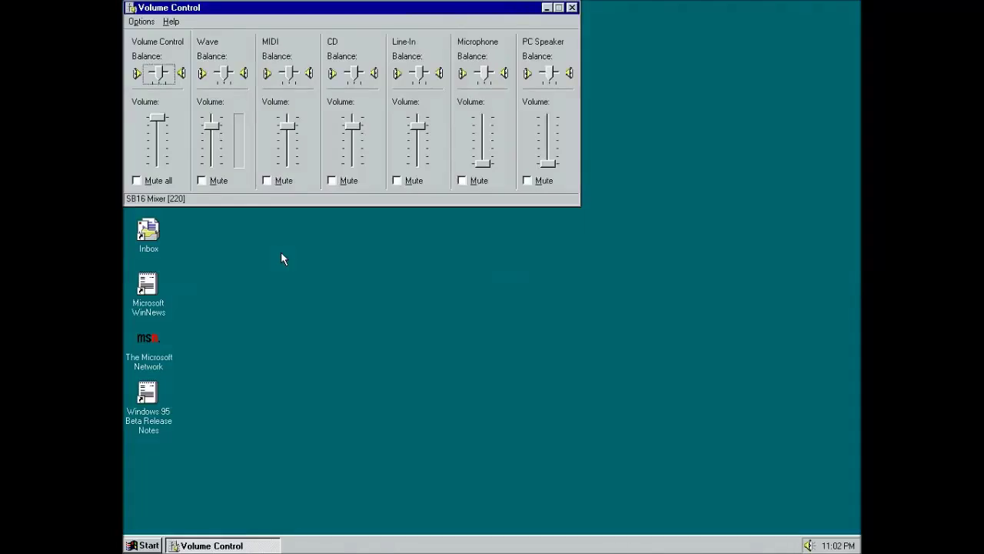
- Raise the Microphone volume to its maximum and close Volume Control
left_click_drag(483, 165, 483, 117)
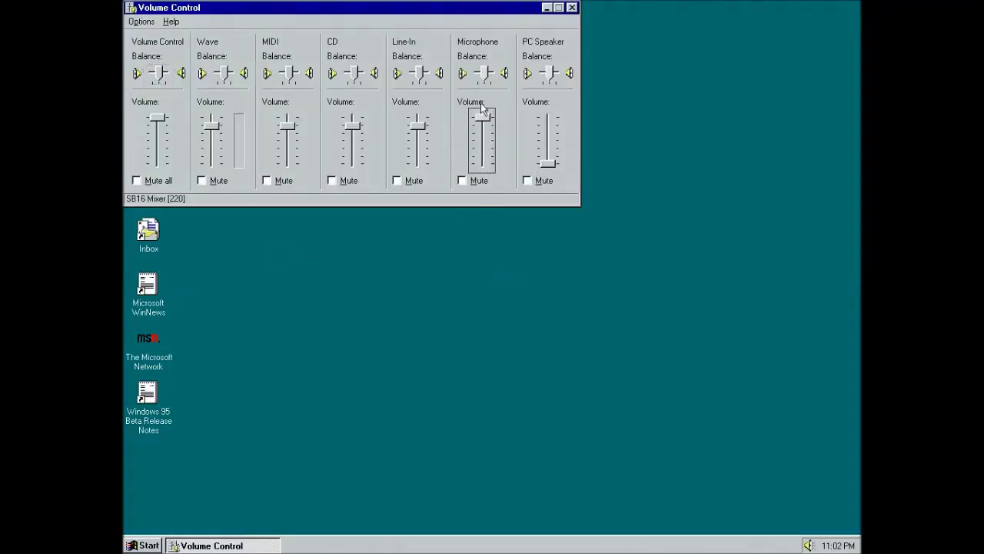
left_click(572, 8)
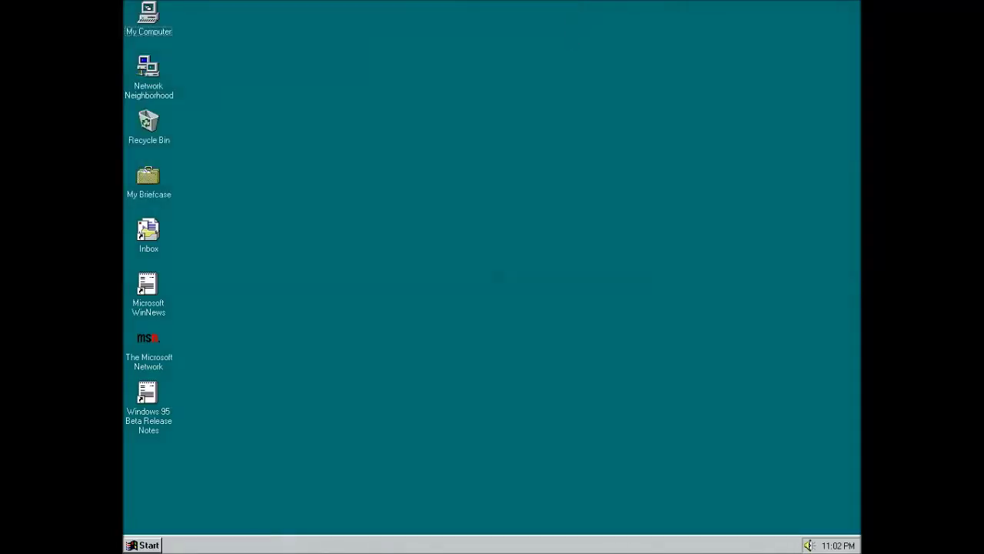
- Launch Backup from the system tools, dismiss its welcome and full backup file set notices, and close it
left_click(138, 545)
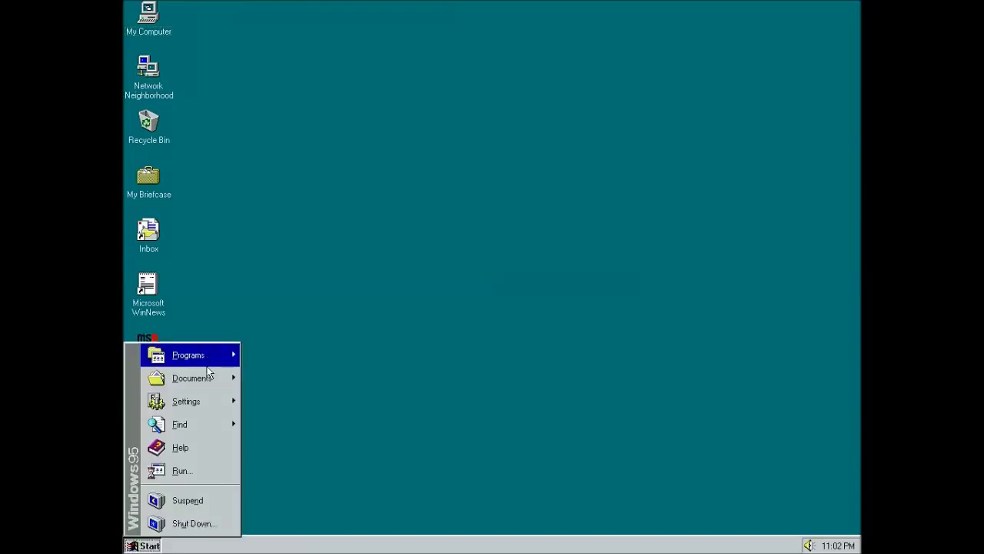
mouse_move(208, 354)
mouse_move(300, 353)
mouse_move(446, 160)
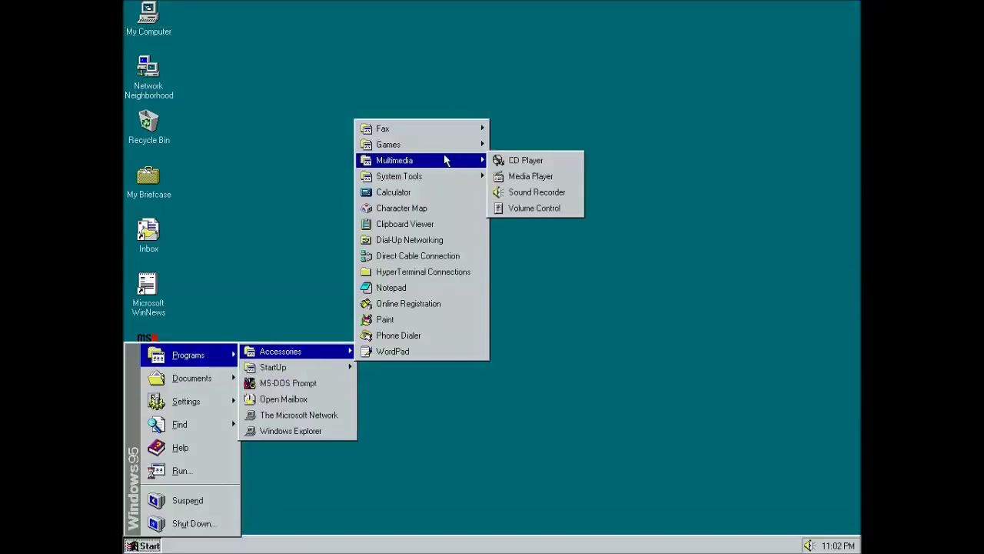
mouse_move(449, 179)
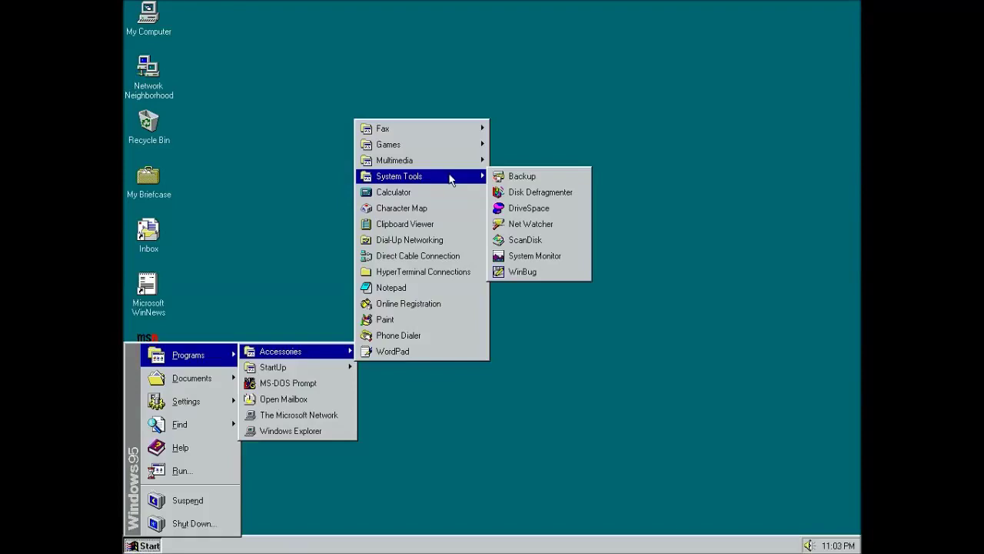
left_click(508, 176)
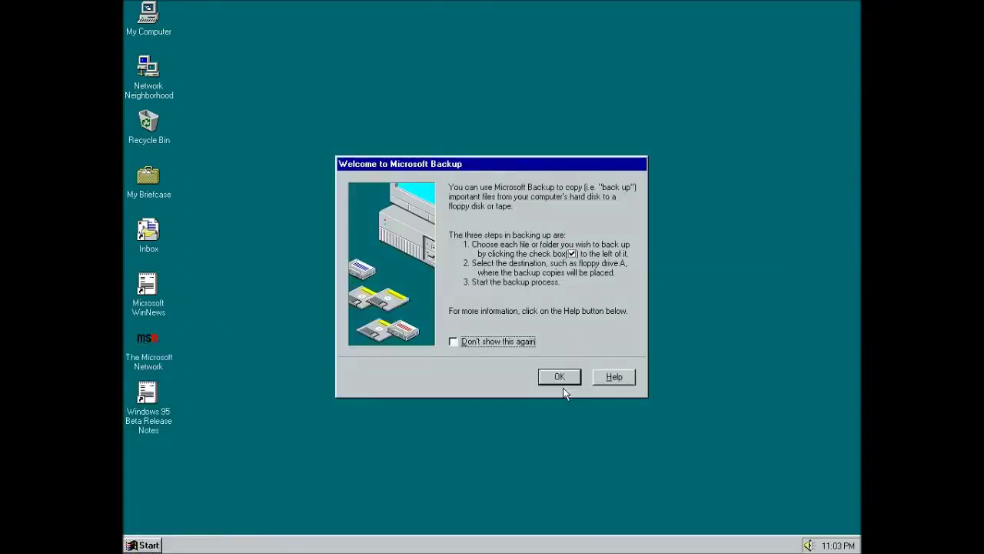
left_click(565, 378)
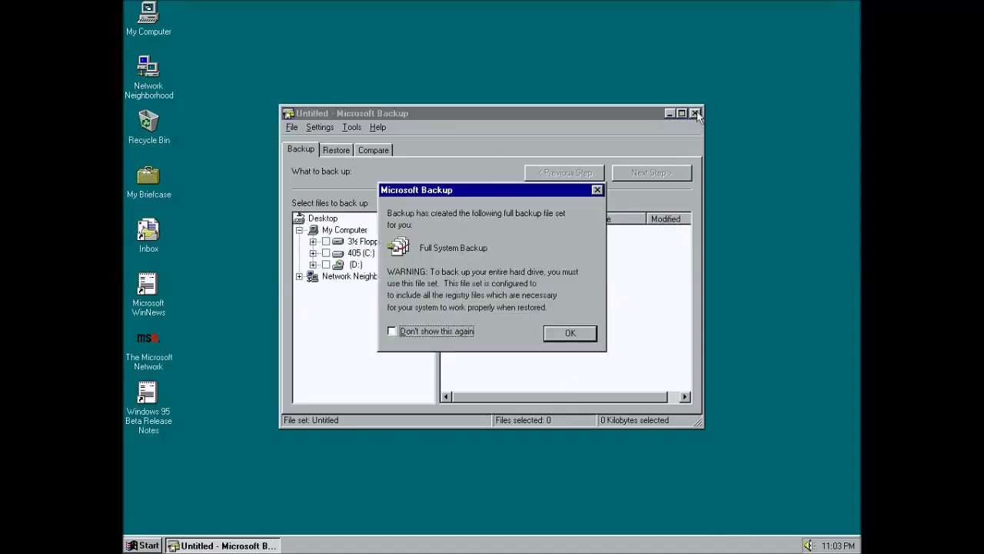
left_click(569, 333)
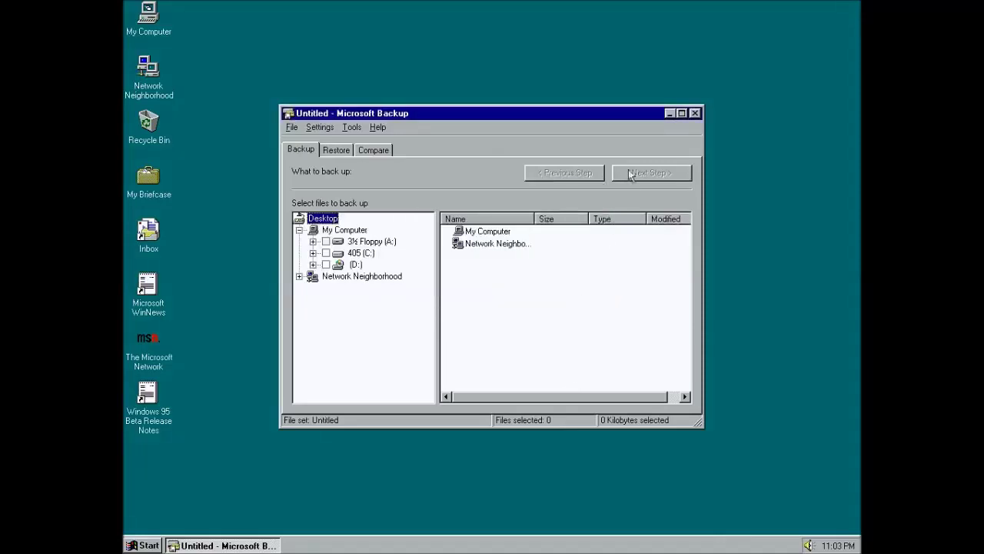
left_click(694, 113)
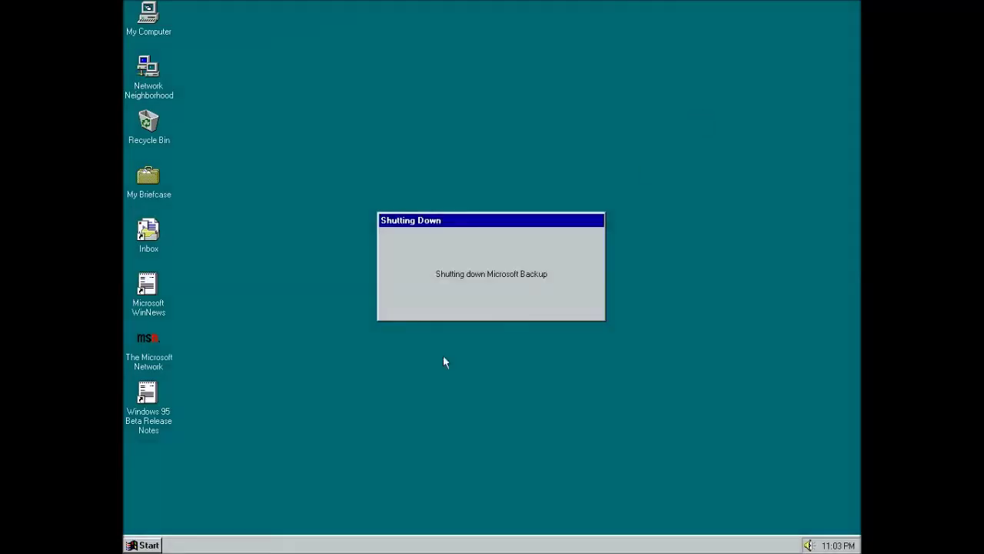
- Launch Disk Defragmenter from the system tools and exit at its drive selection without defragmenting
left_click(144, 545)
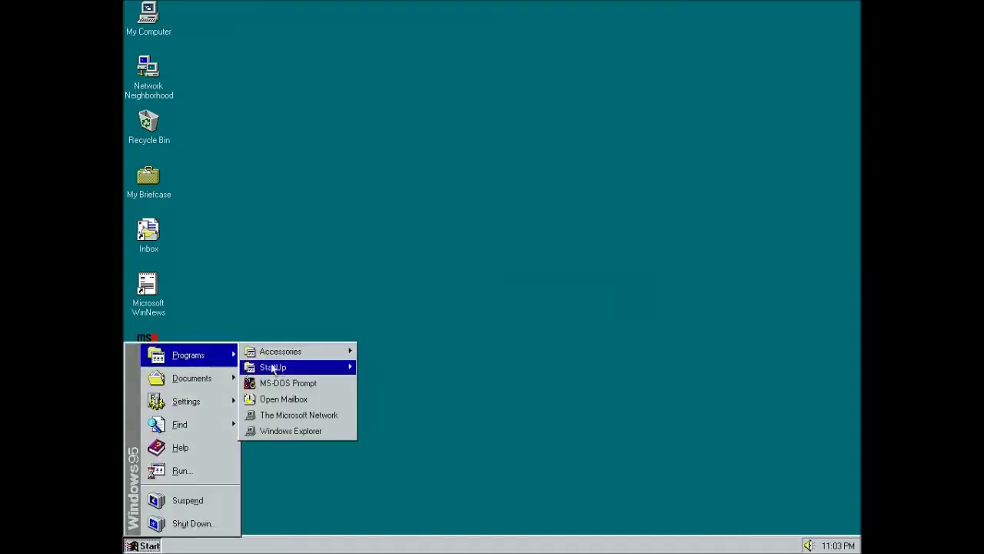
mouse_move(441, 190)
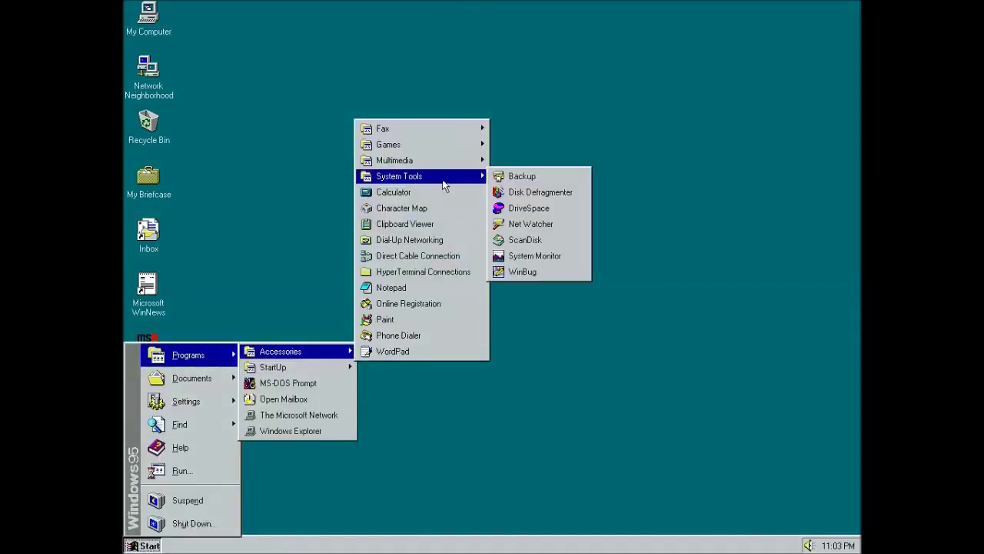
left_click(505, 192)
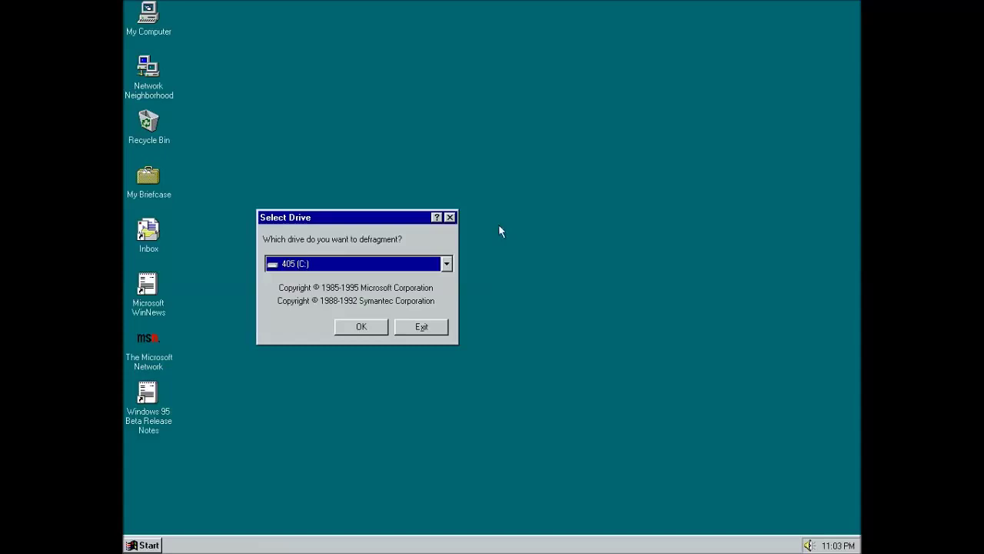
left_click(420, 326)
- Launch DriveSpace from the system tools, view its list of drives, and close it
left_click(133, 545)
mouse_move(228, 355)
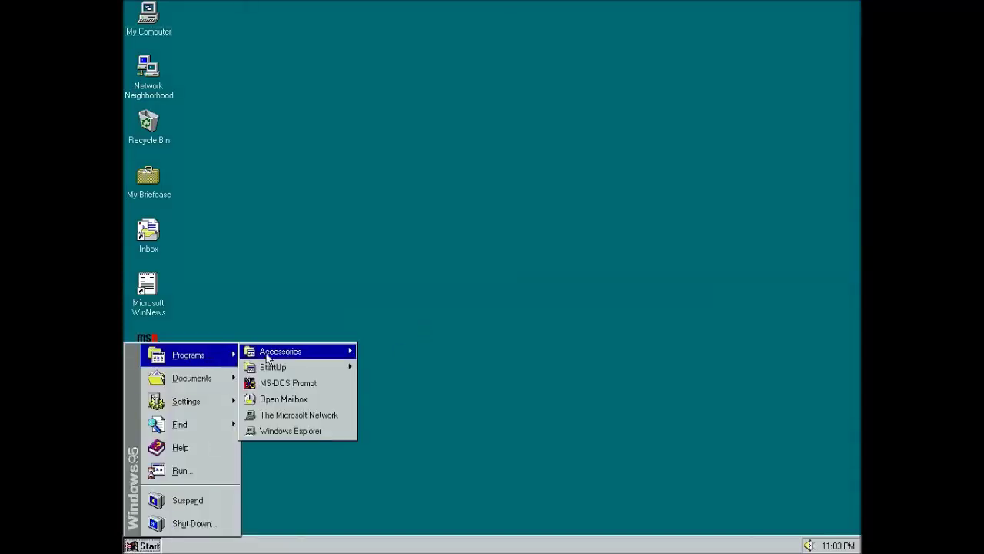
mouse_move(269, 358)
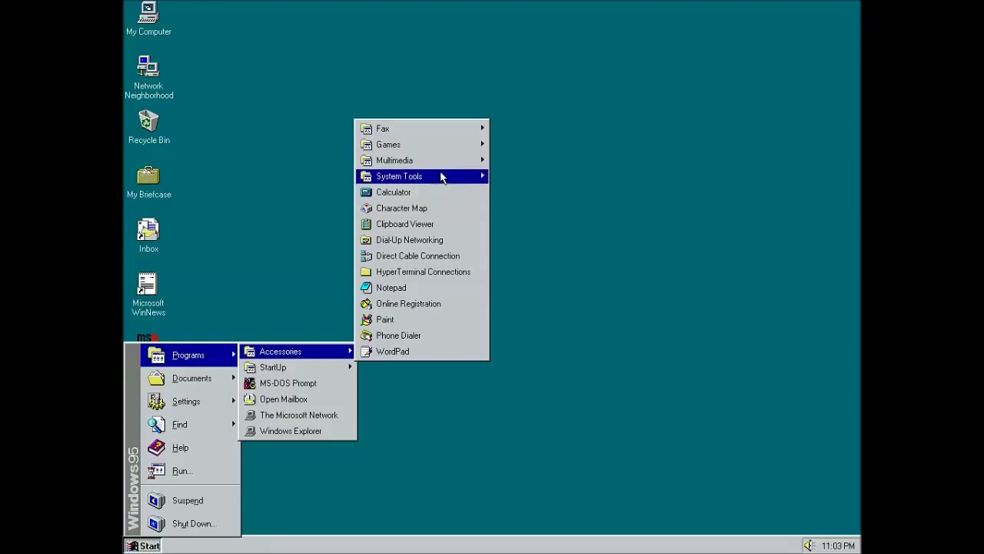
mouse_move(446, 175)
left_click(527, 194)
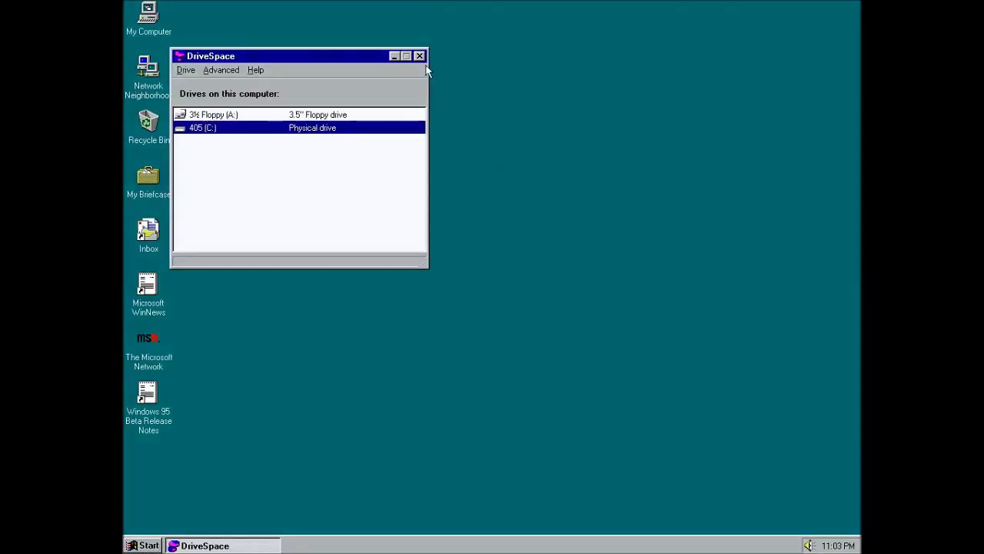
left_click(419, 56)
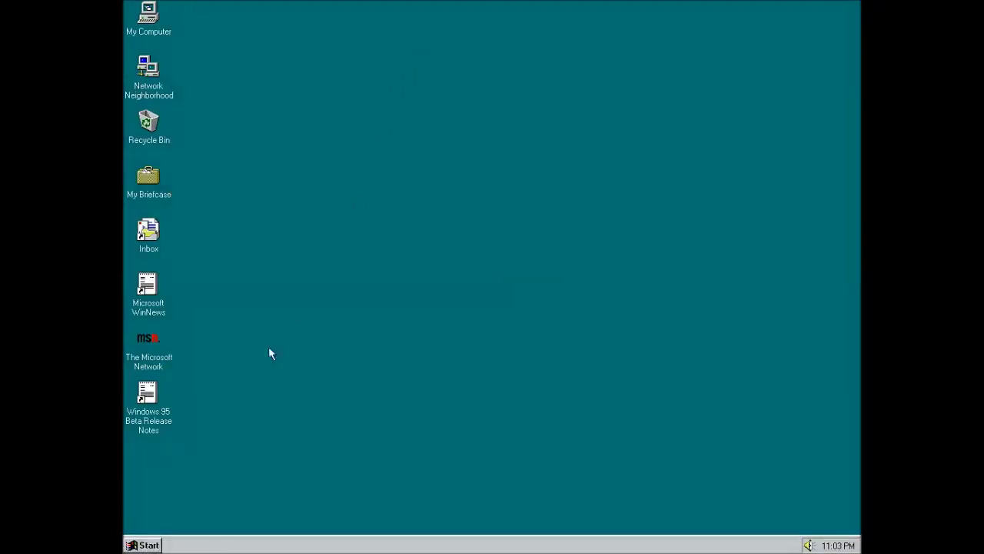
- Try to launch Net Watcher from the system tools and dismiss its message
left_click(132, 545)
mouse_move(171, 362)
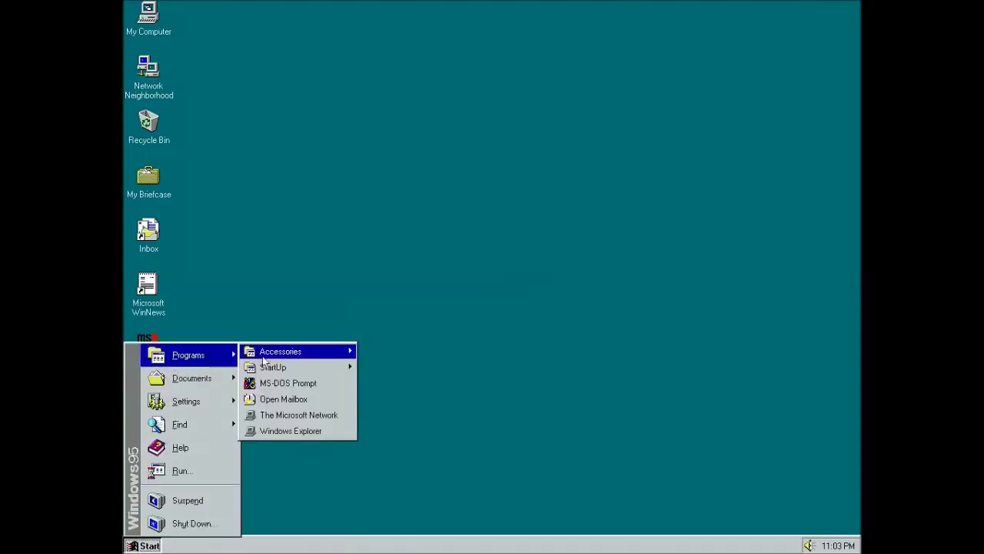
mouse_move(281, 355)
mouse_move(456, 178)
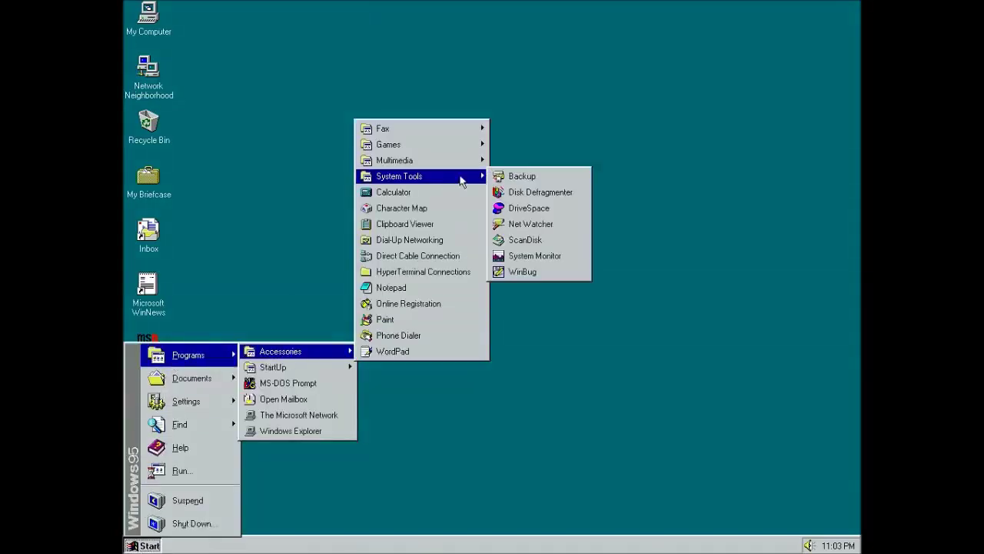
left_click(542, 223)
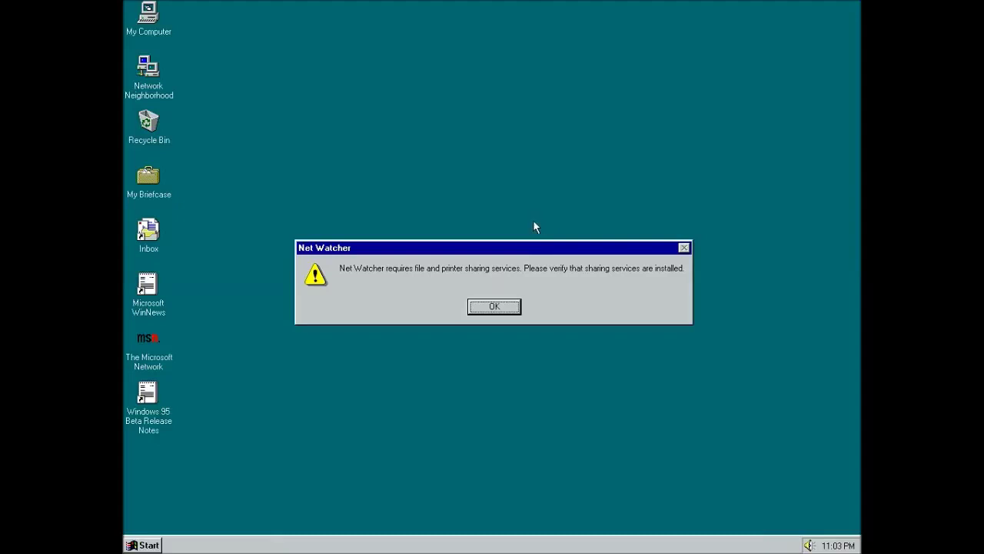
left_click(495, 308)
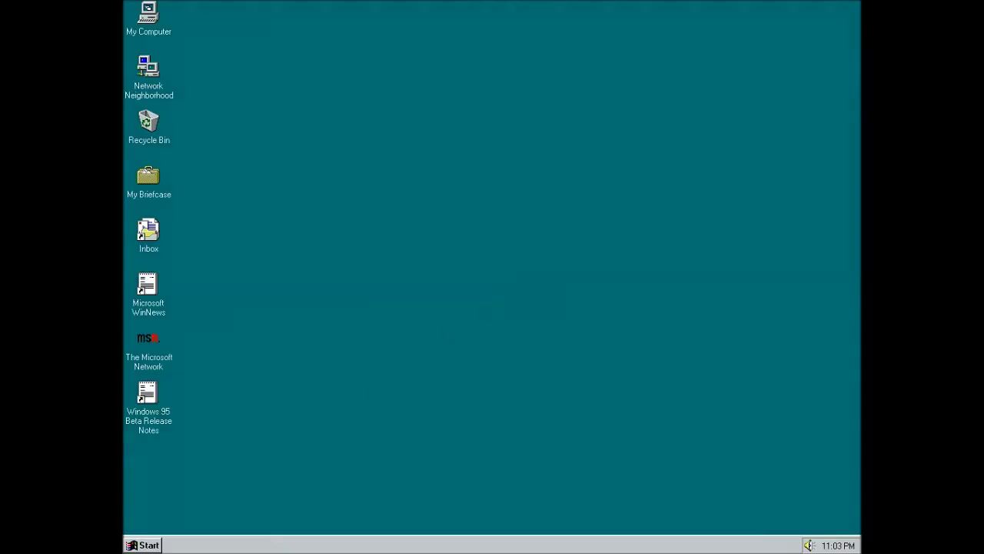
- Launch ScanDisk from the system tools, view its drive and test options, and close it
left_click(139, 543)
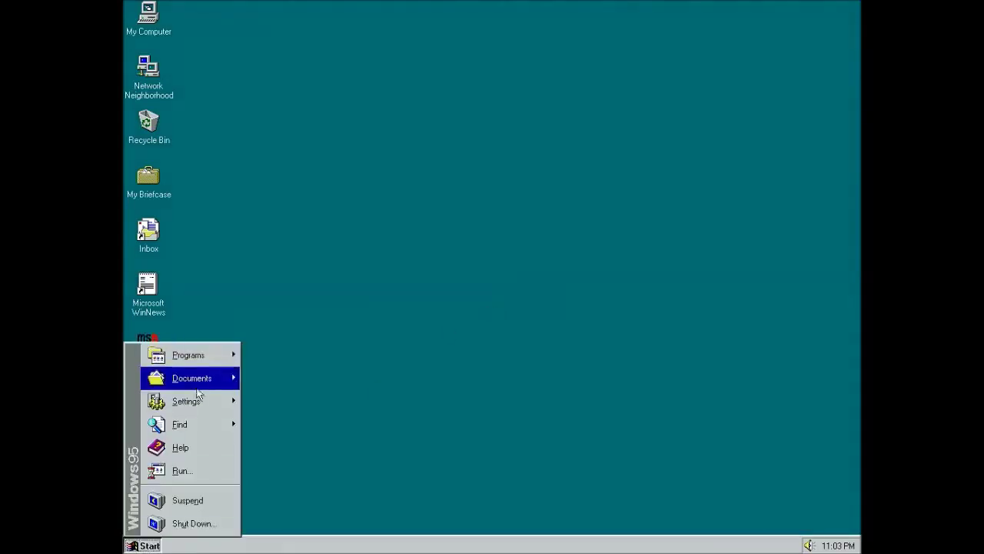
mouse_move(206, 377)
mouse_move(193, 354)
mouse_move(269, 351)
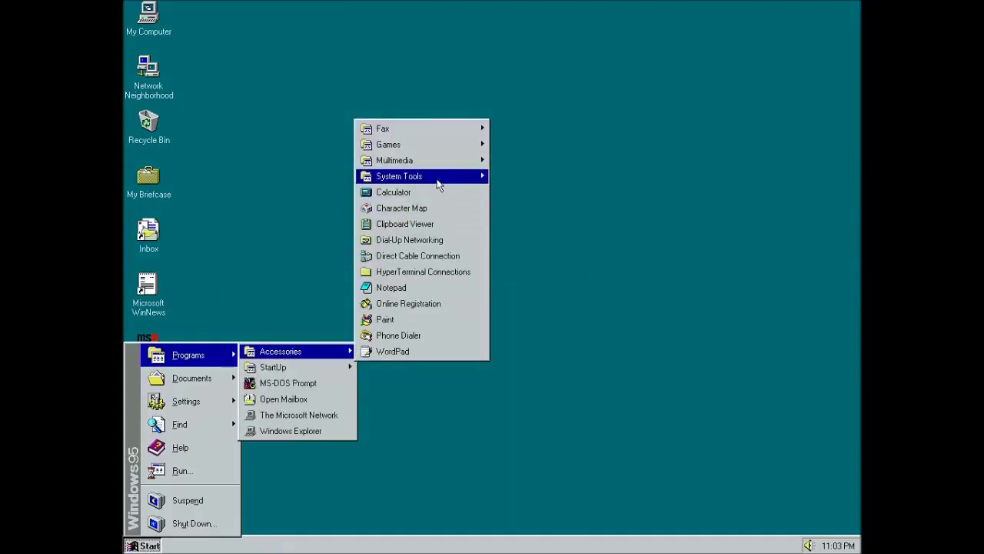
mouse_move(439, 183)
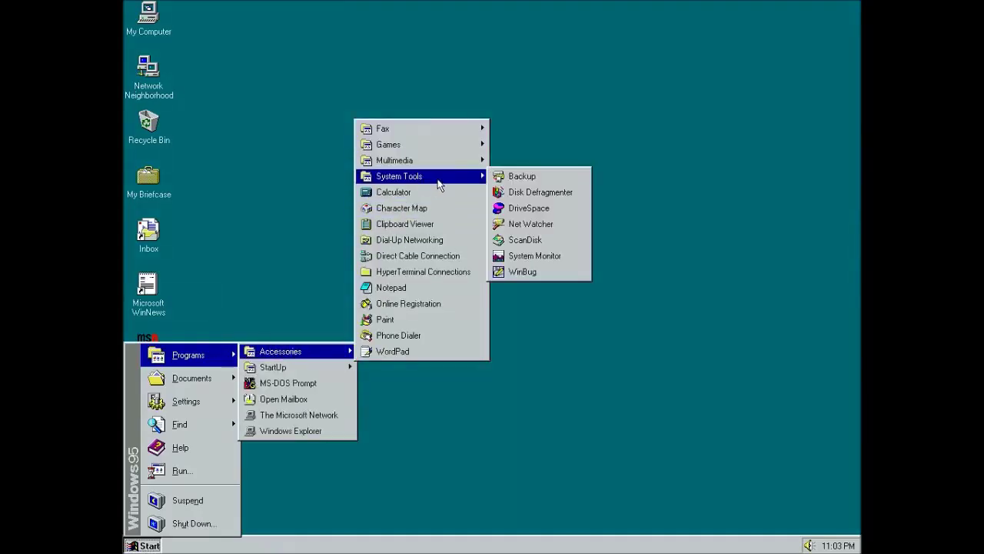
left_click(525, 240)
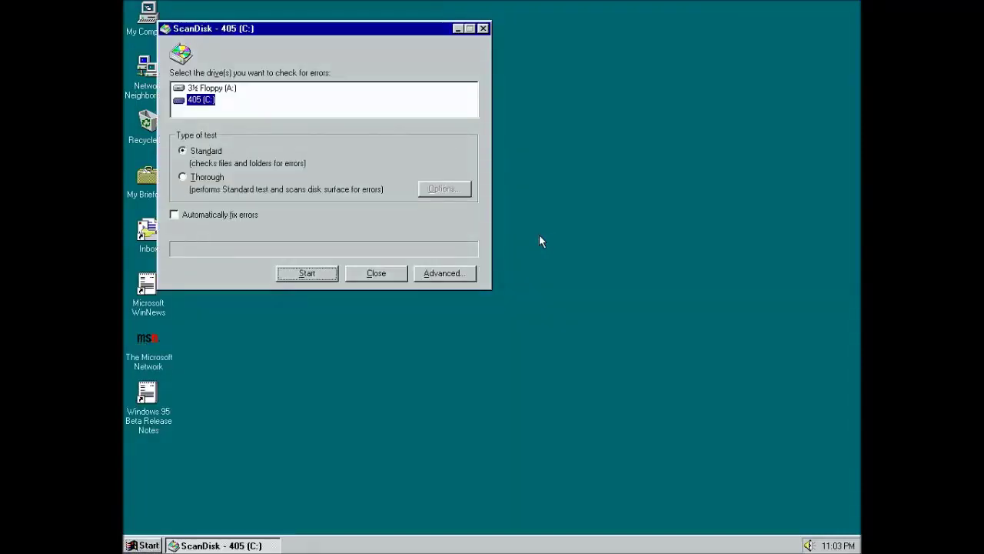
left_click(482, 29)
- Launch System Monitor from the system tools, view its processor usage chart, and close it
left_click(148, 545)
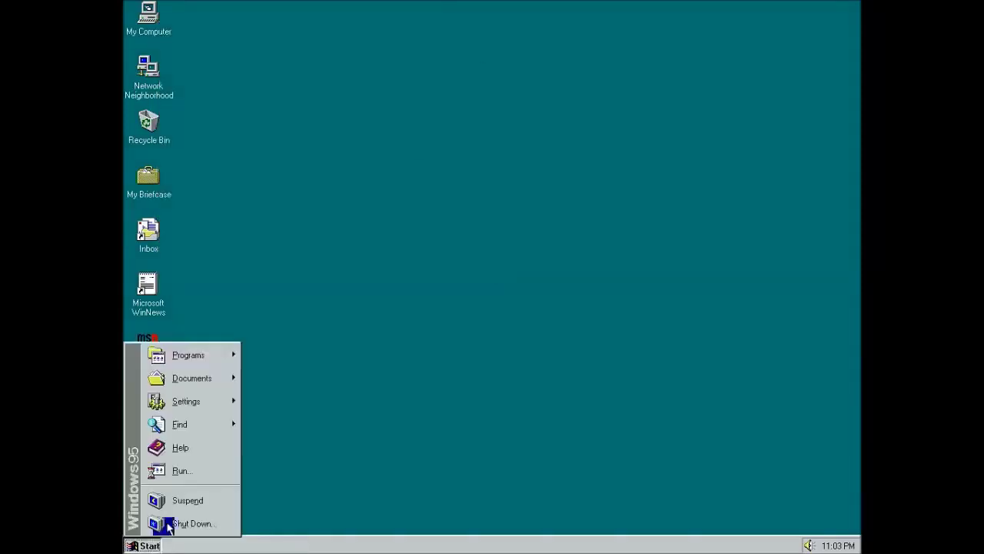
mouse_move(227, 356)
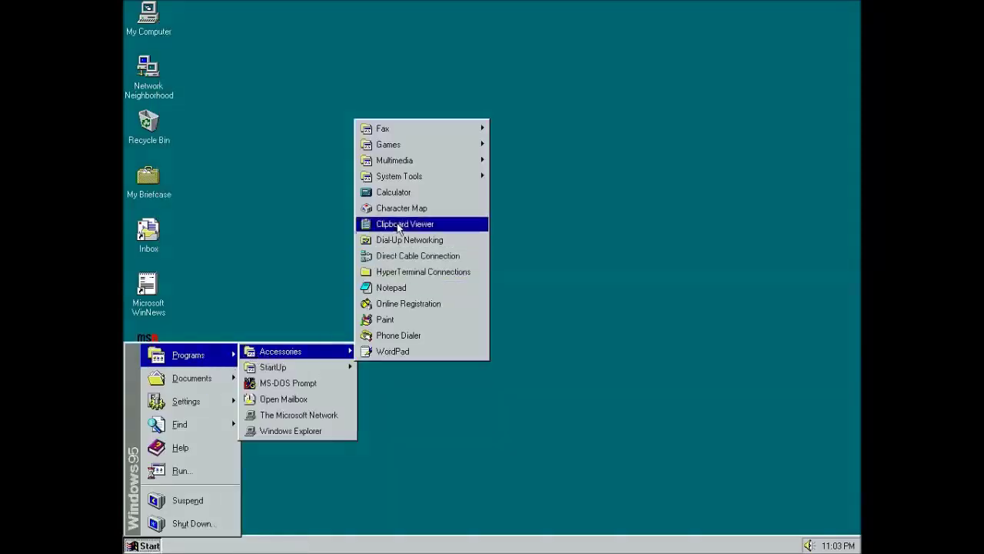
mouse_move(441, 177)
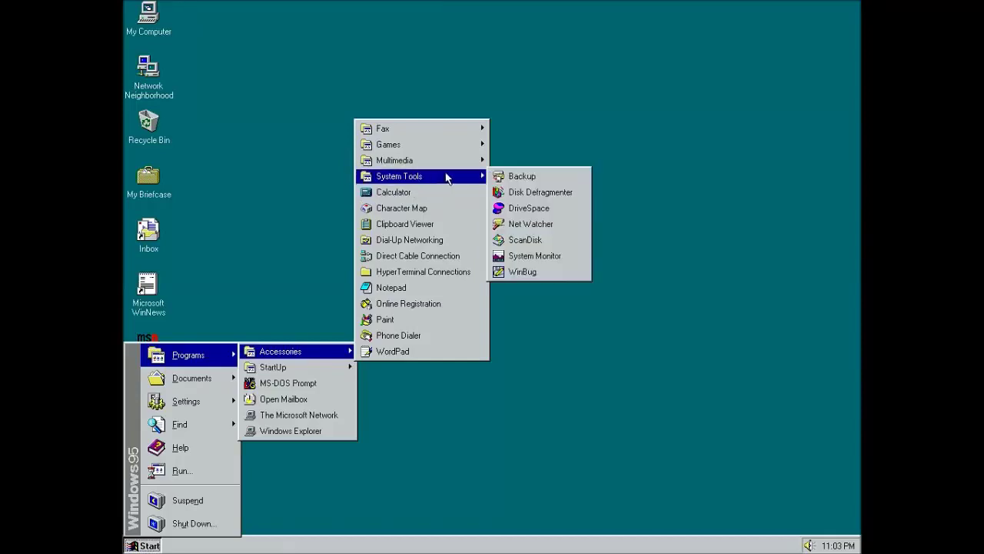
left_click(562, 257)
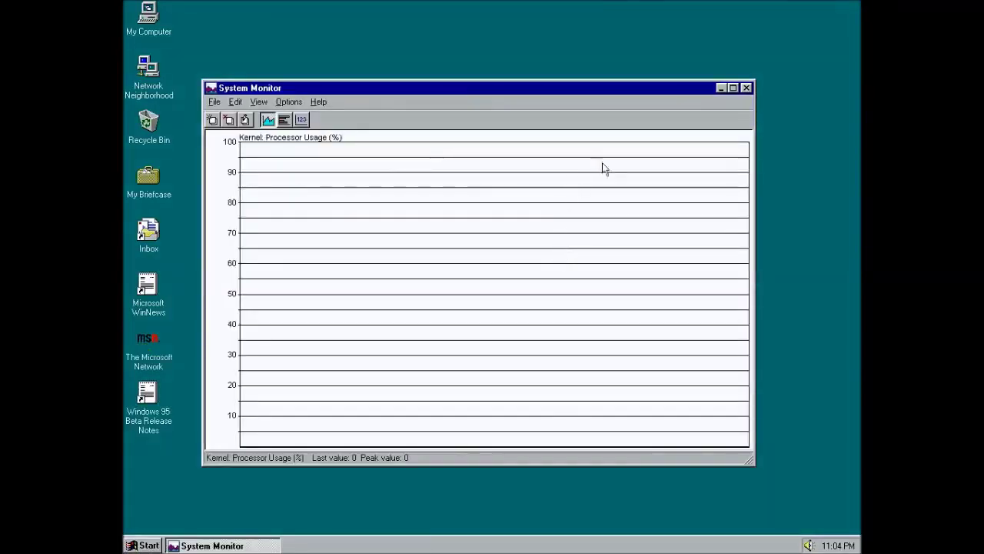
left_click(746, 88)
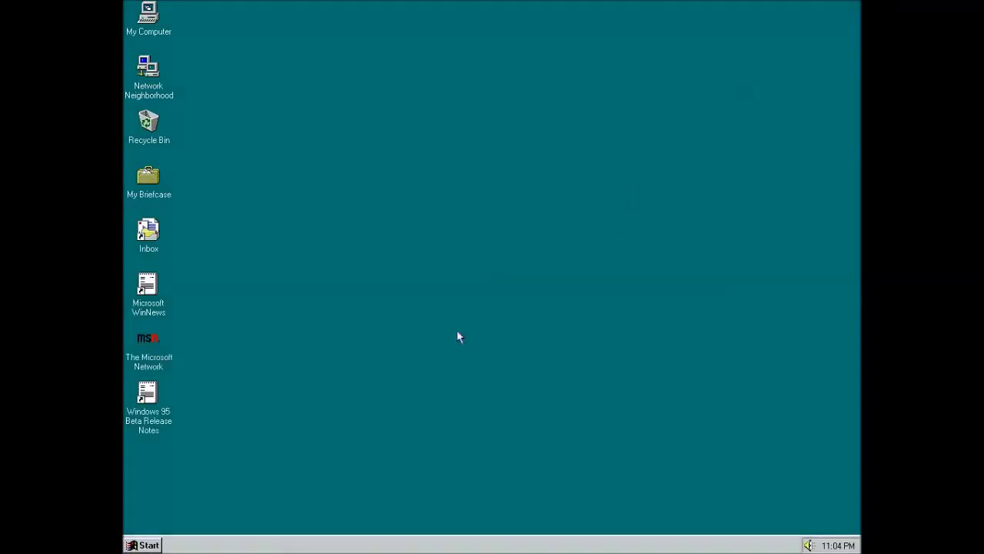
- Launch WinBug from the system tools, dismiss its welcome notice, view the contact information form, and close it
left_click(134, 546)
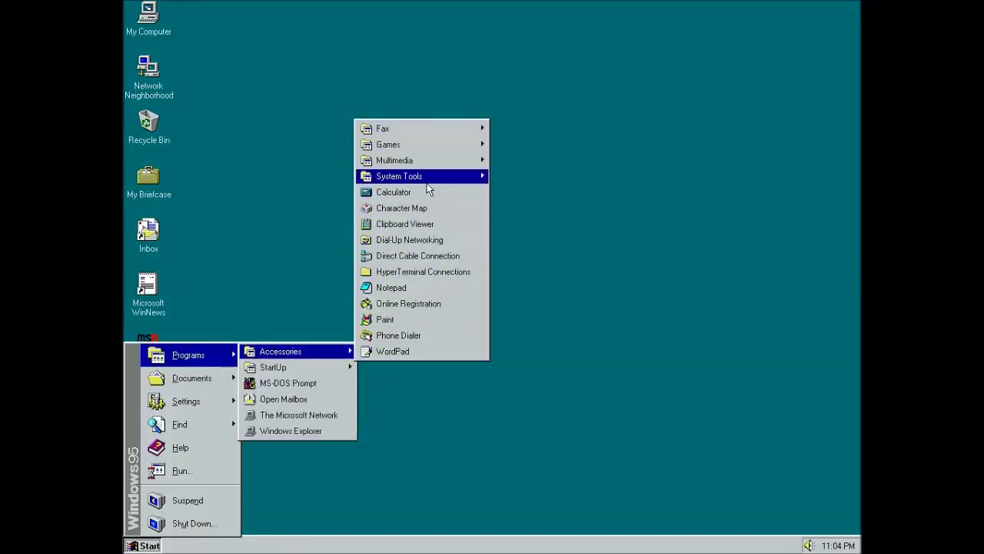
mouse_move(431, 183)
left_click(532, 269)
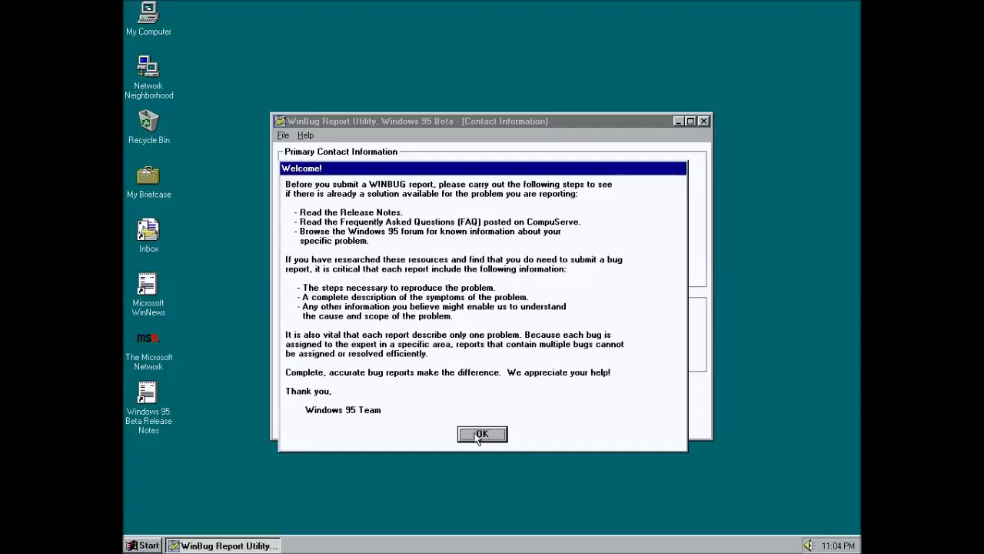
left_click(480, 435)
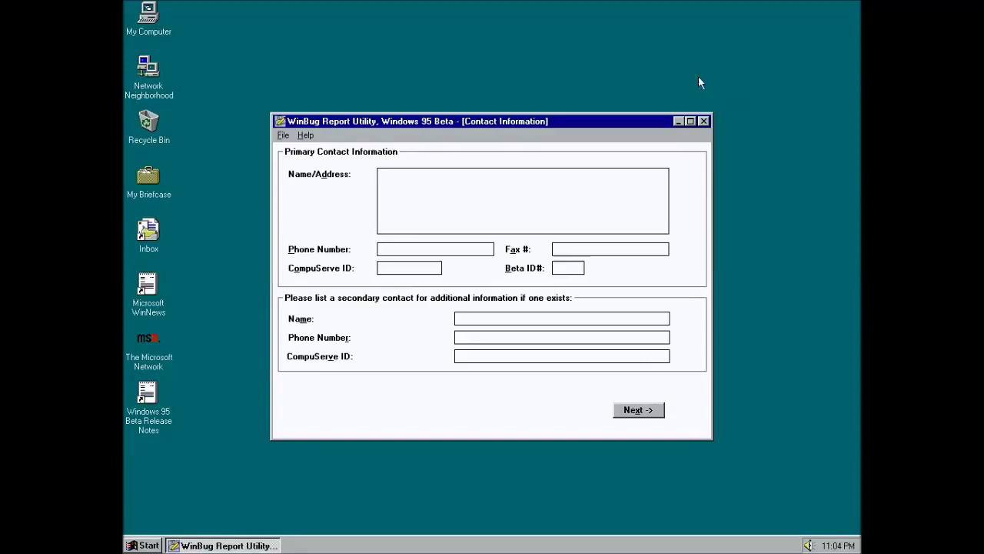
left_click(704, 121)
- Launch Calculator from the accessories, switch it to the Scientific view, and close it
left_click(128, 544)
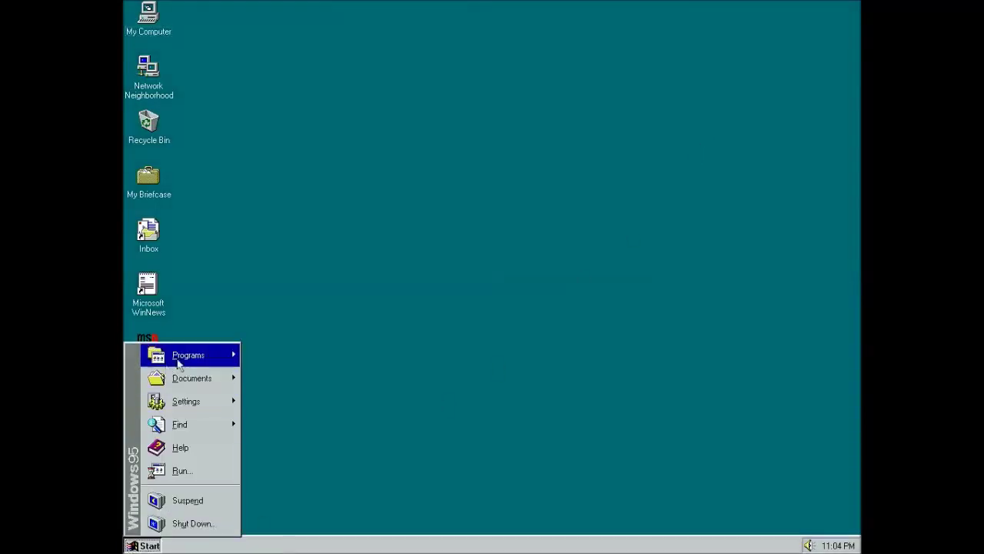
mouse_move(334, 353)
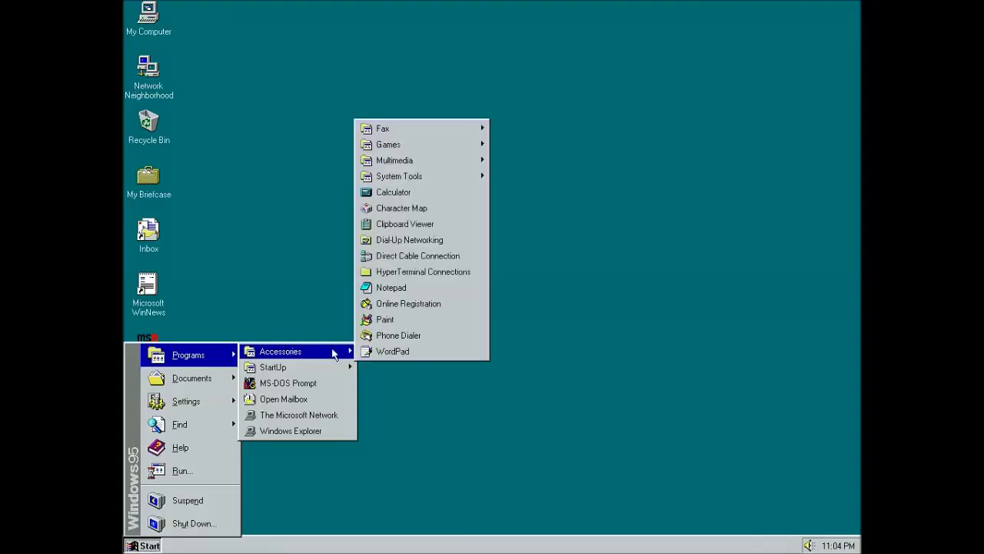
mouse_move(445, 182)
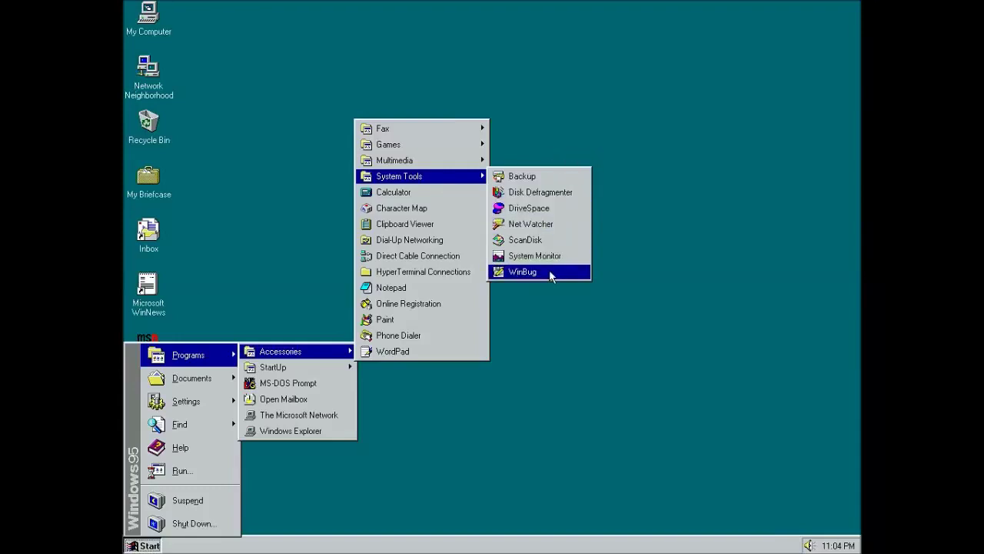
left_click(407, 193)
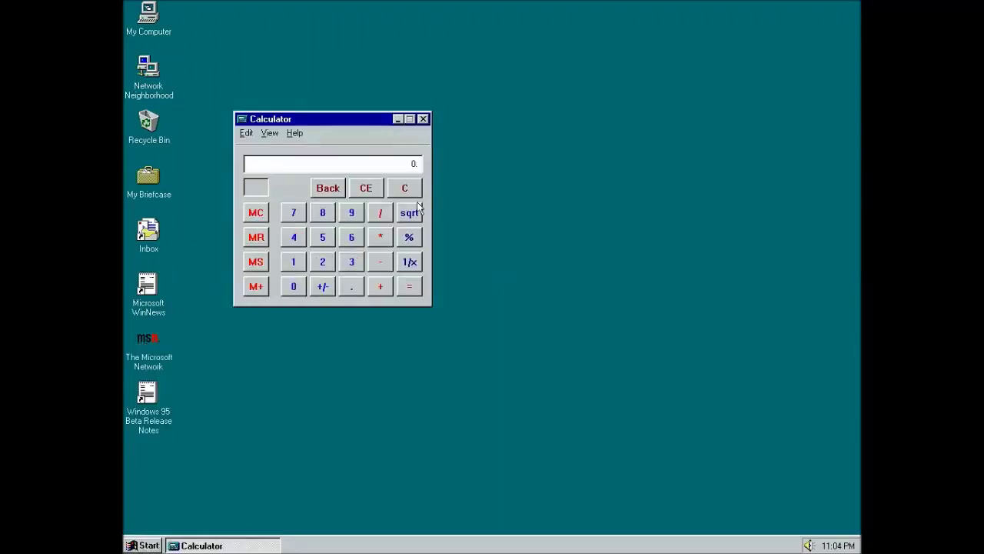
left_click(269, 133)
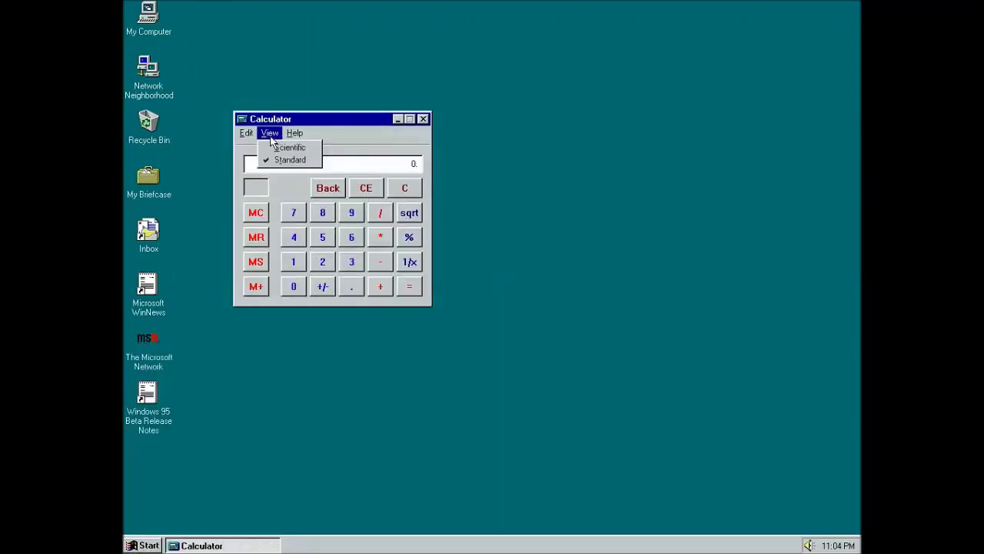
left_click(275, 147)
left_click(272, 135)
left_click(586, 119)
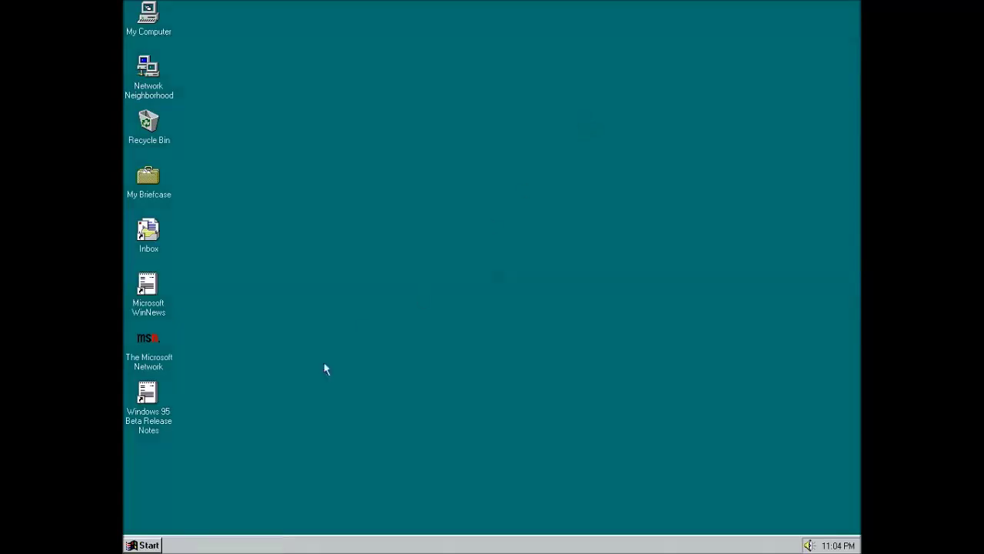
- Launch Character Map from the accessories, view its character grid, and close it
left_click(145, 546)
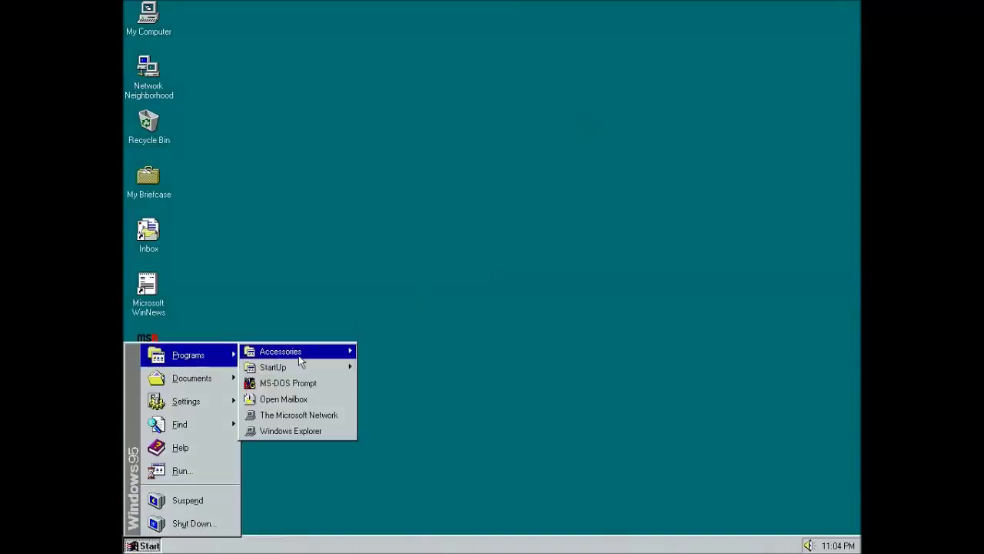
mouse_move(299, 355)
left_click(424, 207)
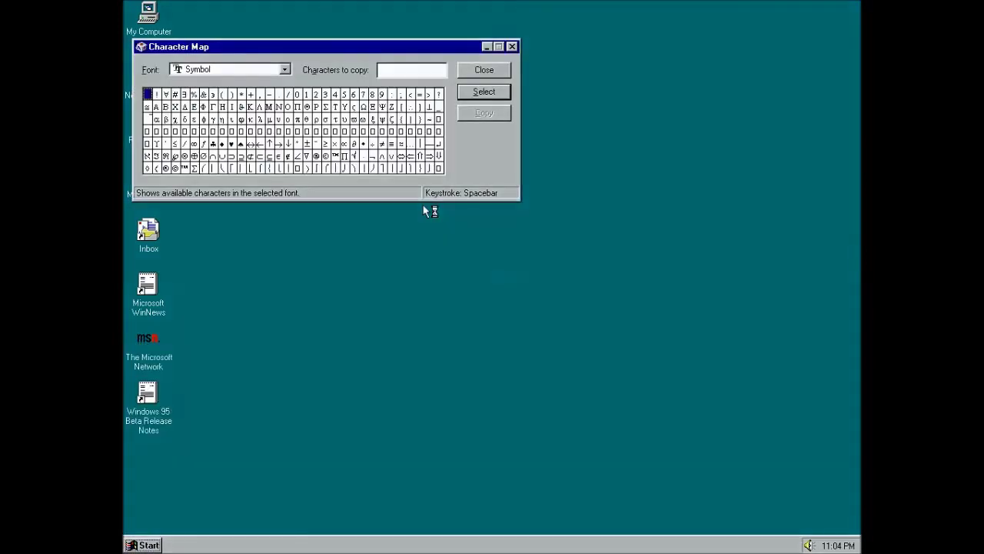
left_click(512, 47)
- Launch Clipboard Viewer from the accessories, maximize its window, and close it
left_click(141, 543)
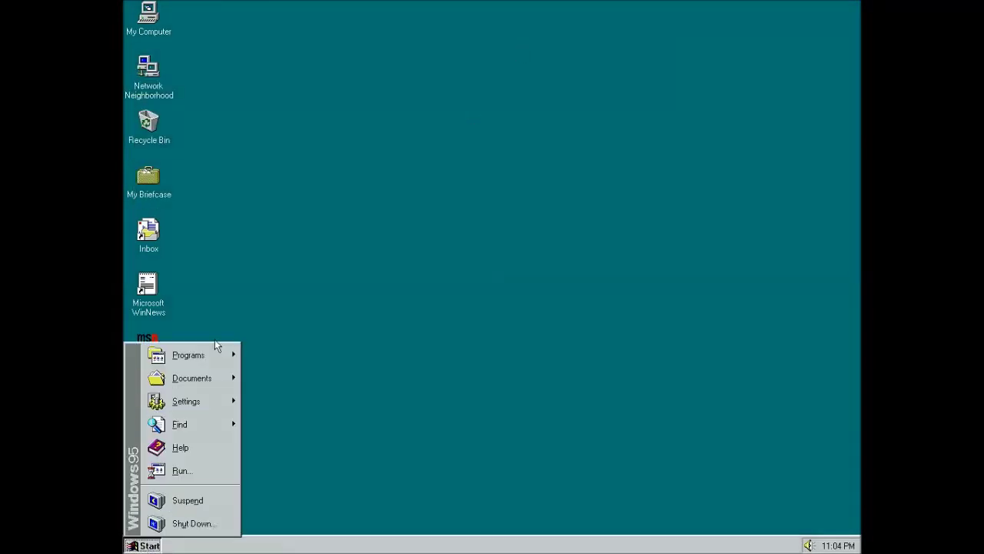
mouse_move(223, 355)
mouse_move(286, 356)
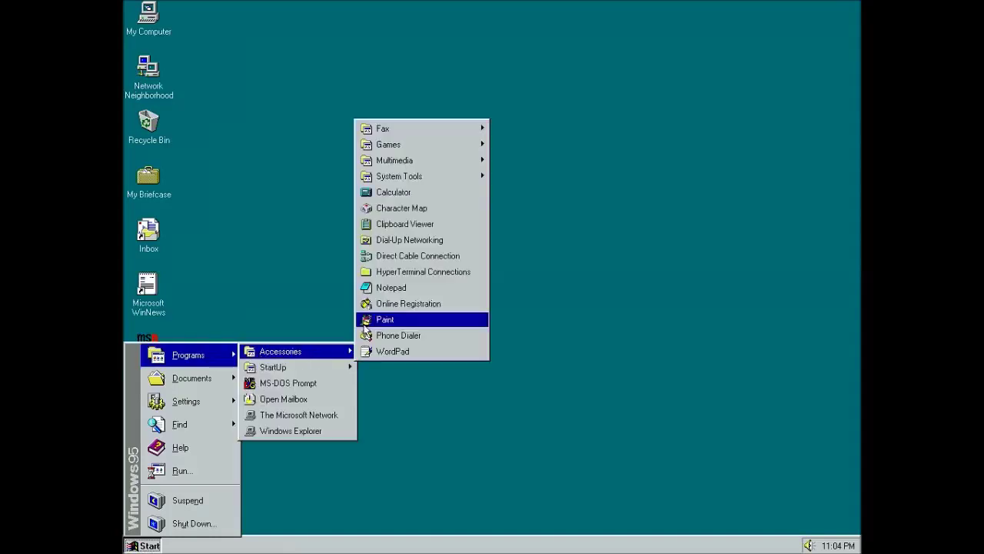
left_click(431, 225)
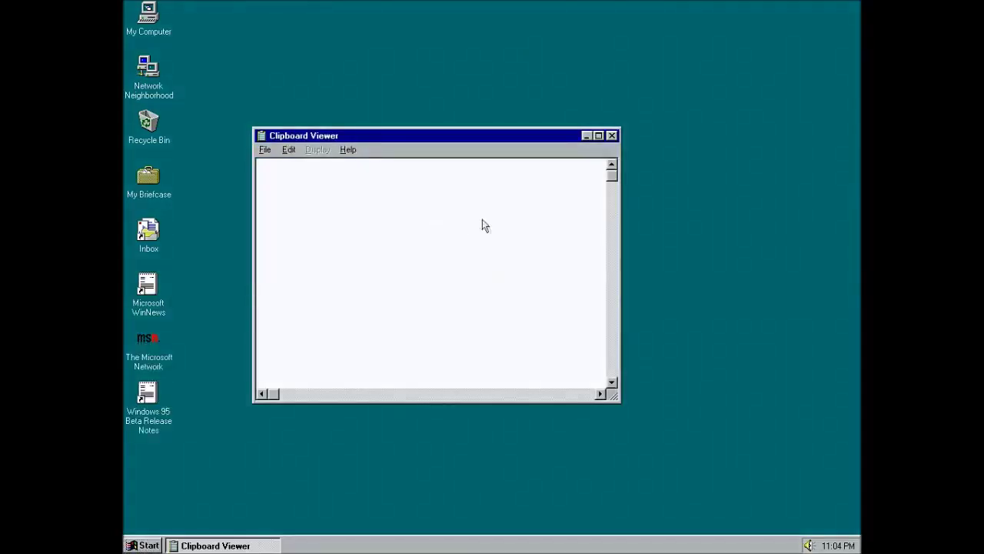
left_click(598, 136)
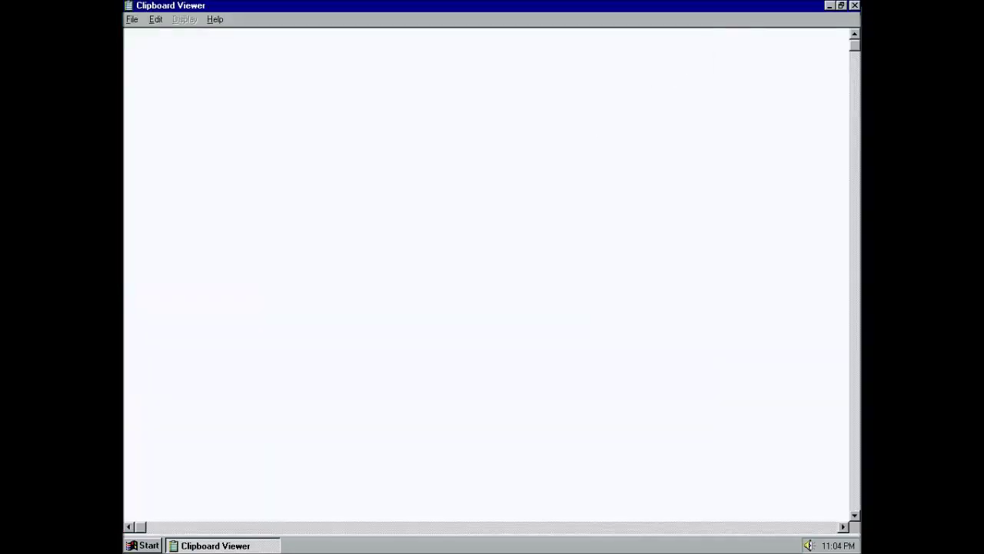
key("alt+F4")
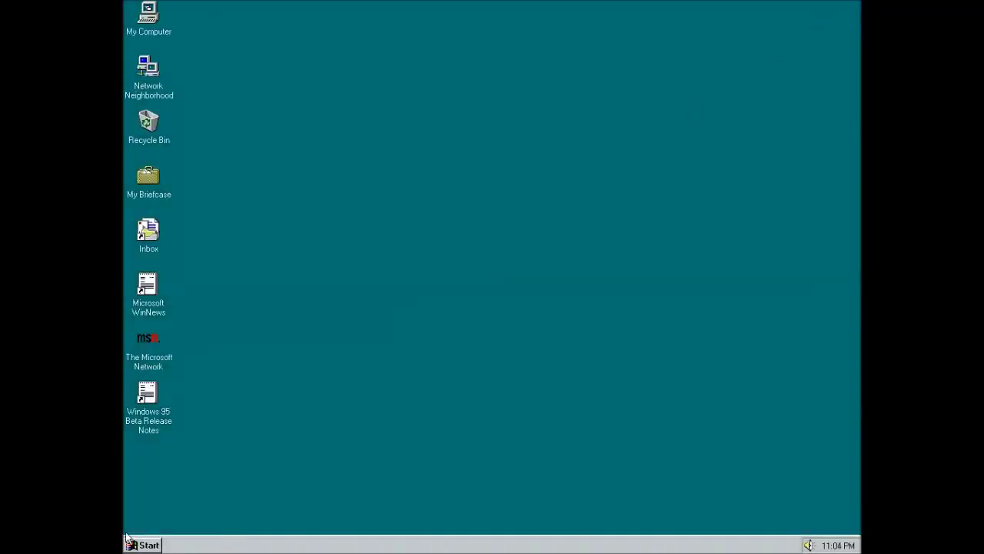
- Open Dial-Up Networking from the accessories, cancel its welcome wizard, and close the folder window
left_click(146, 545)
mouse_move(219, 355)
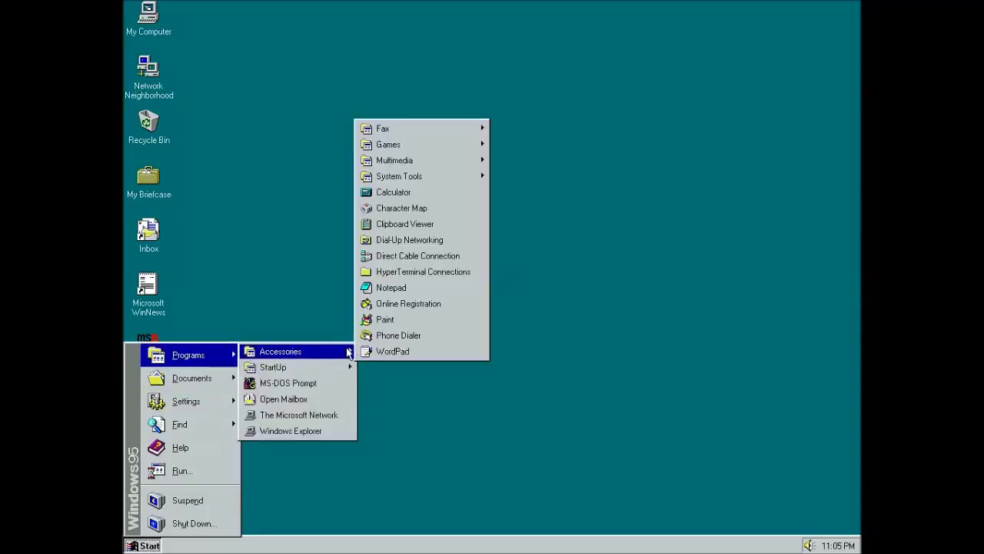
left_click(416, 245)
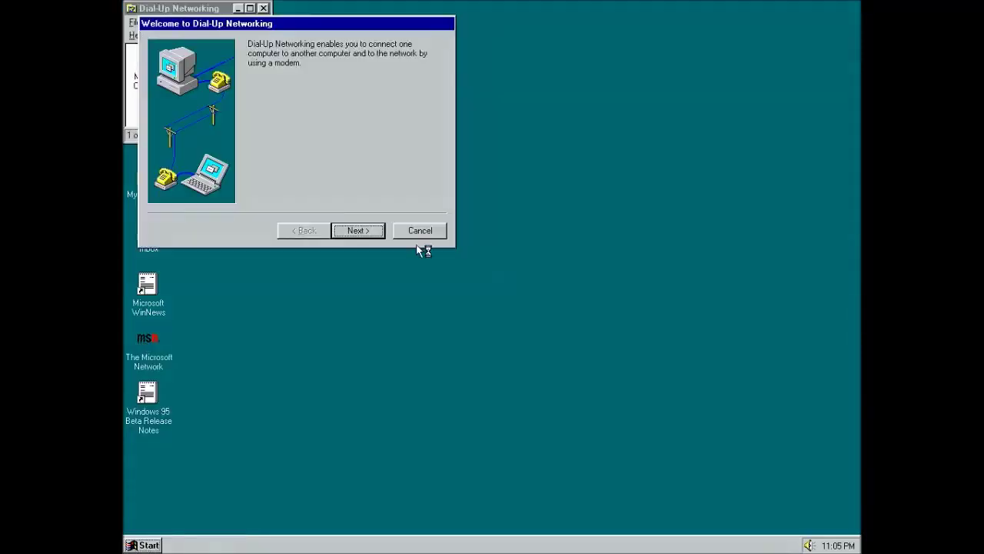
left_click(418, 231)
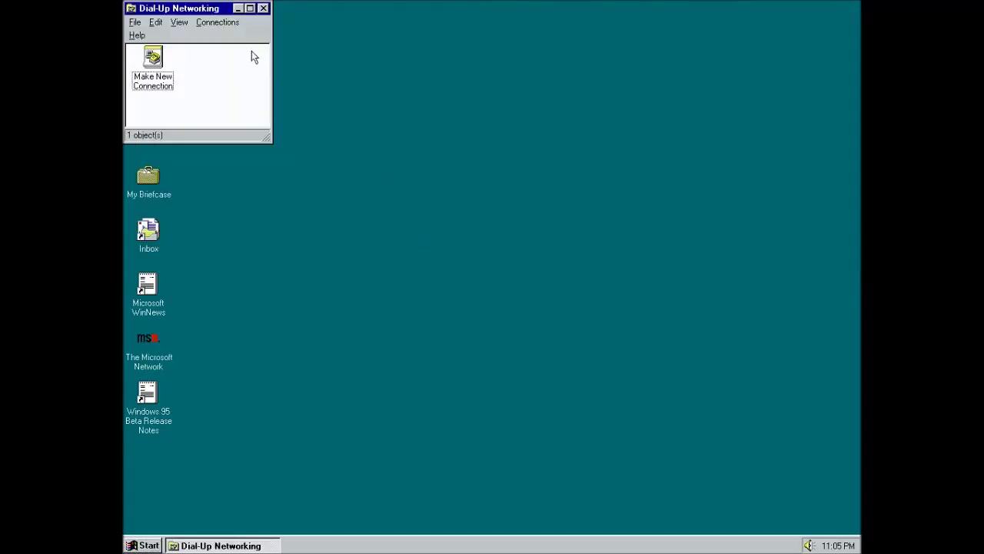
left_click(263, 8)
- Launch Direct Cable Connection from the accessories, view its Host and Guest options, and cancel the wizard
left_click(150, 543)
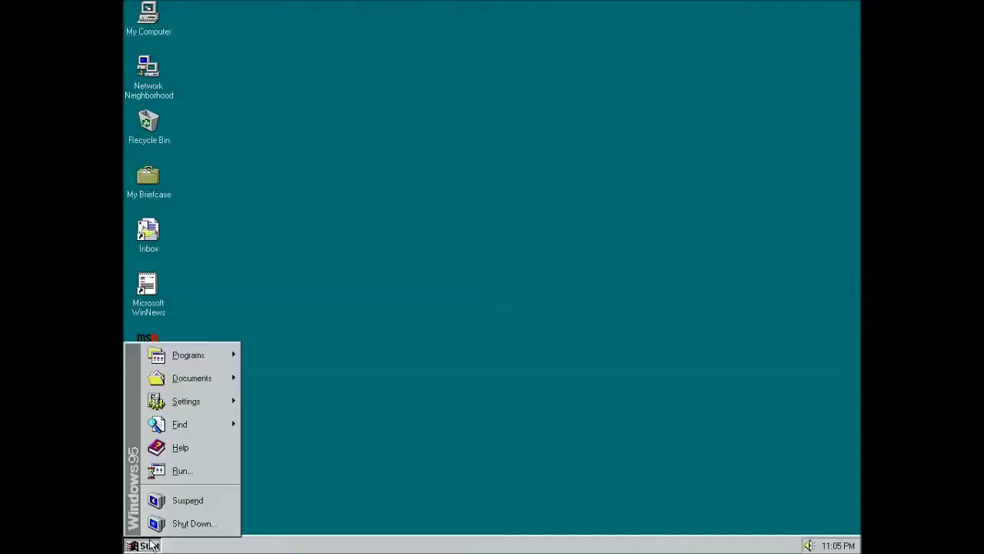
mouse_move(184, 355)
mouse_move(327, 352)
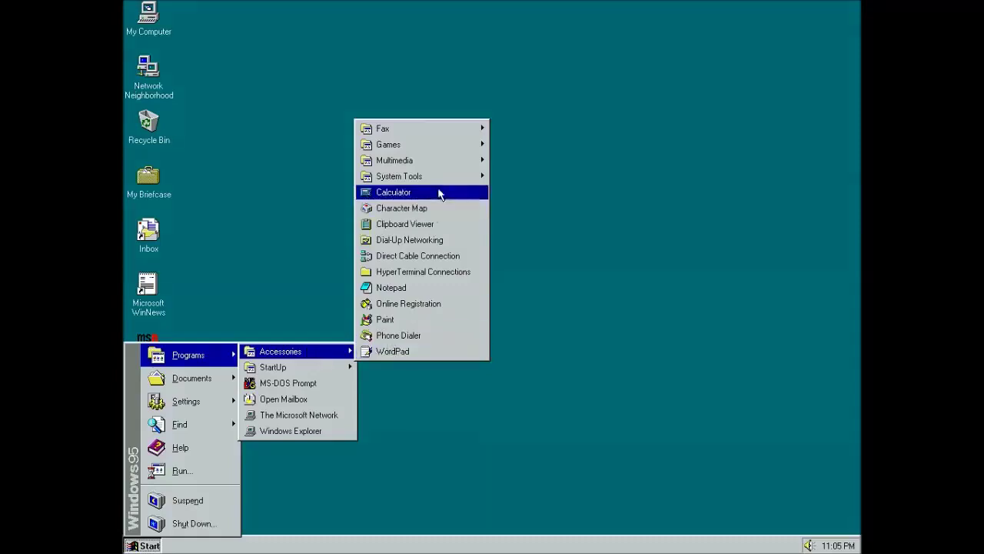
left_click(445, 261)
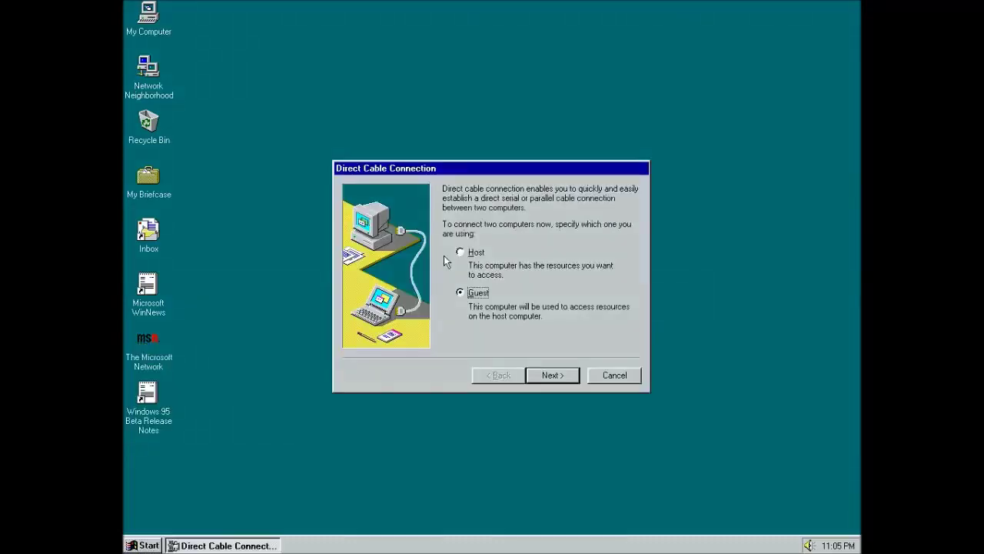
left_click(611, 377)
- Open the HyperTerminal Connections folder from the accessories and launch Hypertrm
left_click(143, 545)
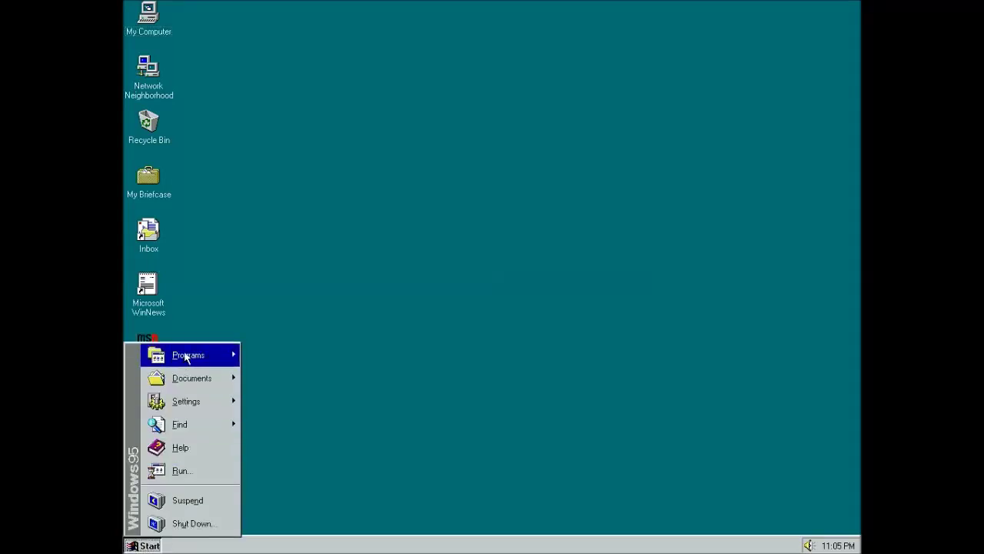
mouse_move(187, 358)
mouse_move(281, 353)
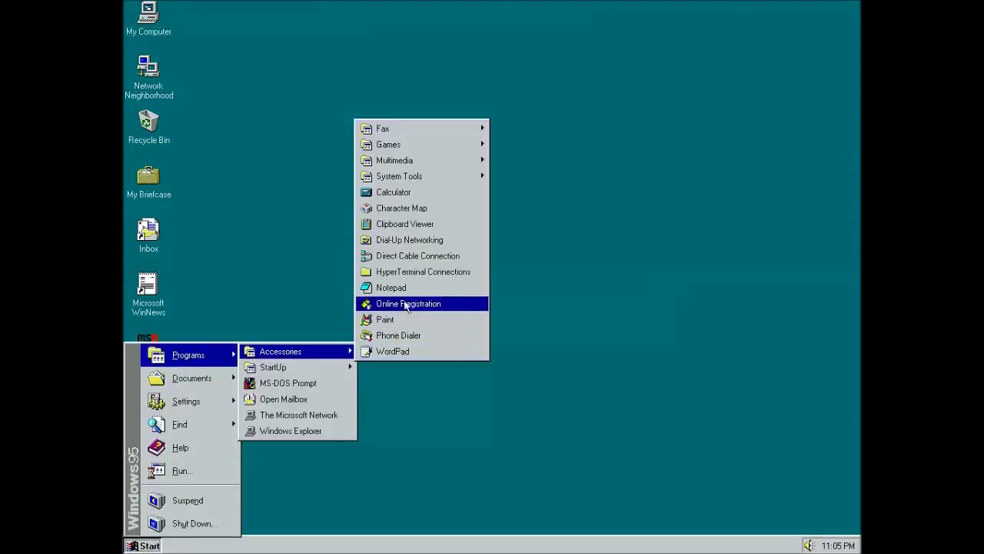
left_click(421, 276)
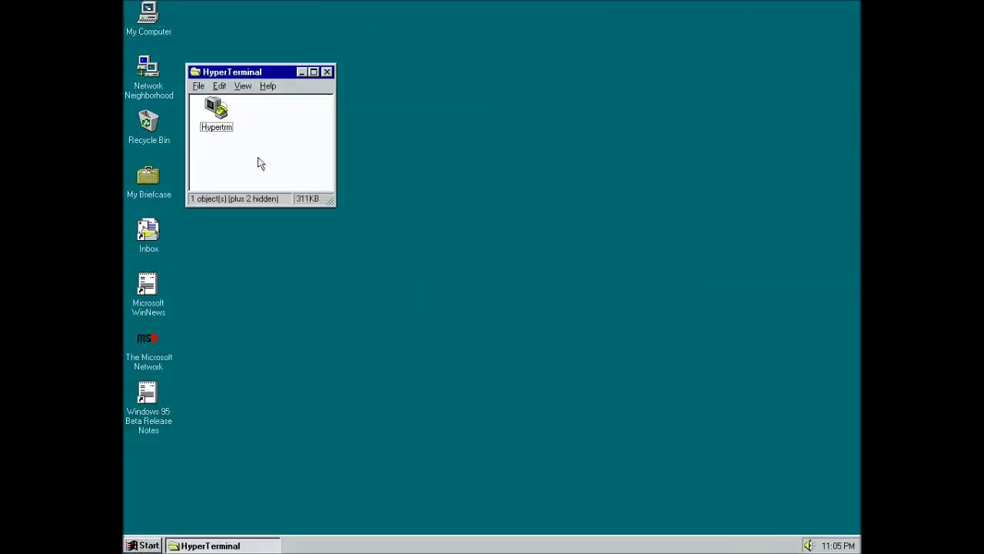
double_click(218, 119)
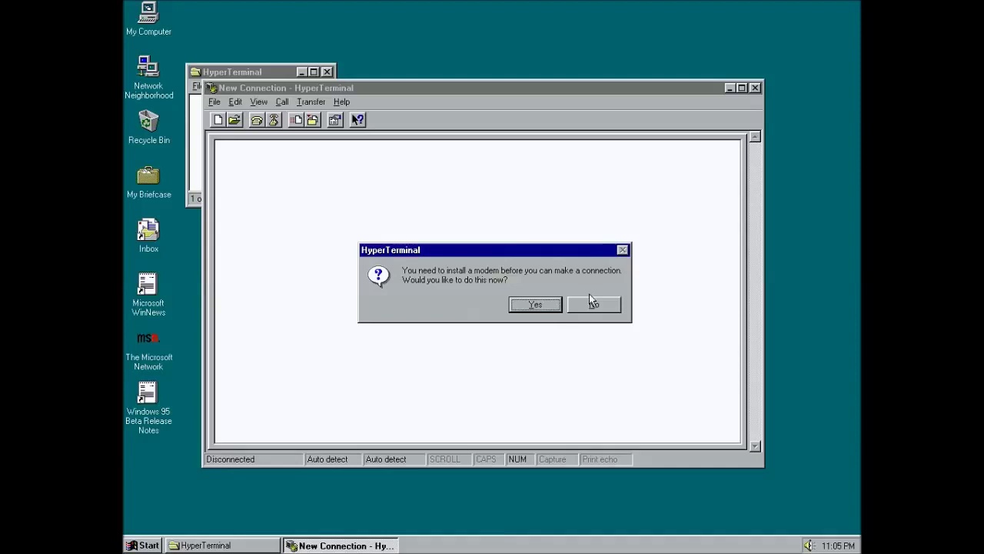
- Agree to install a modem but cancel the wizard, and try the HyperTerminal window maximized before restoring its size
left_click(520, 306)
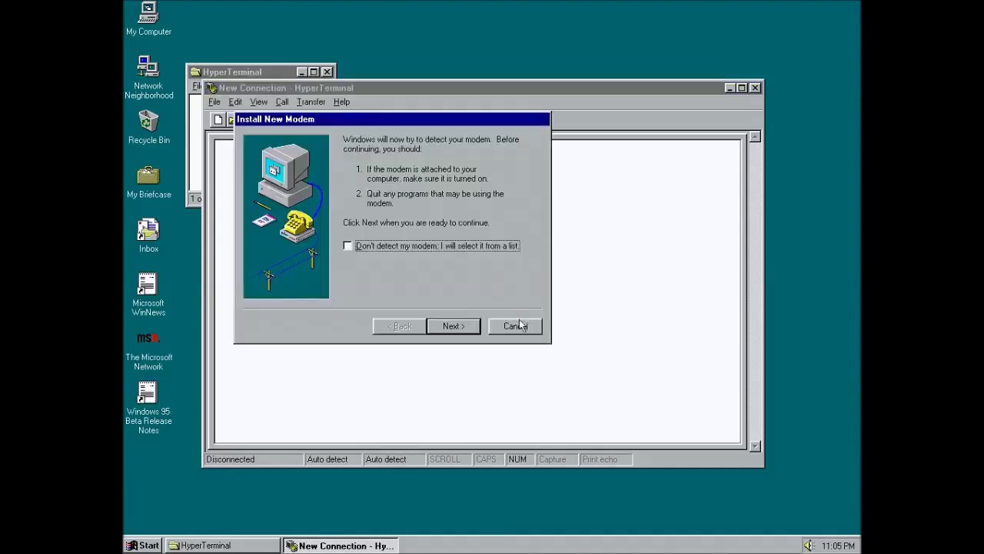
left_click(517, 325)
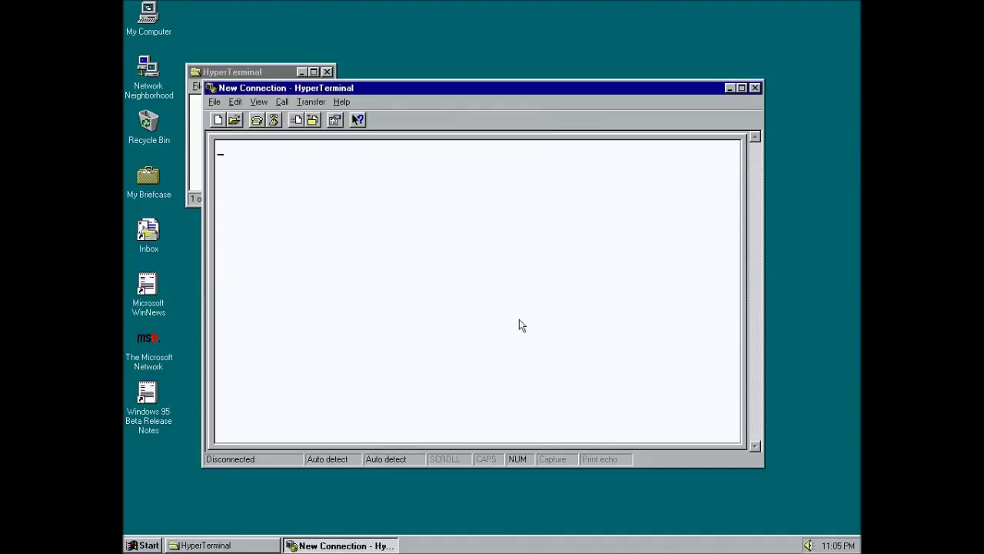
left_click(741, 87)
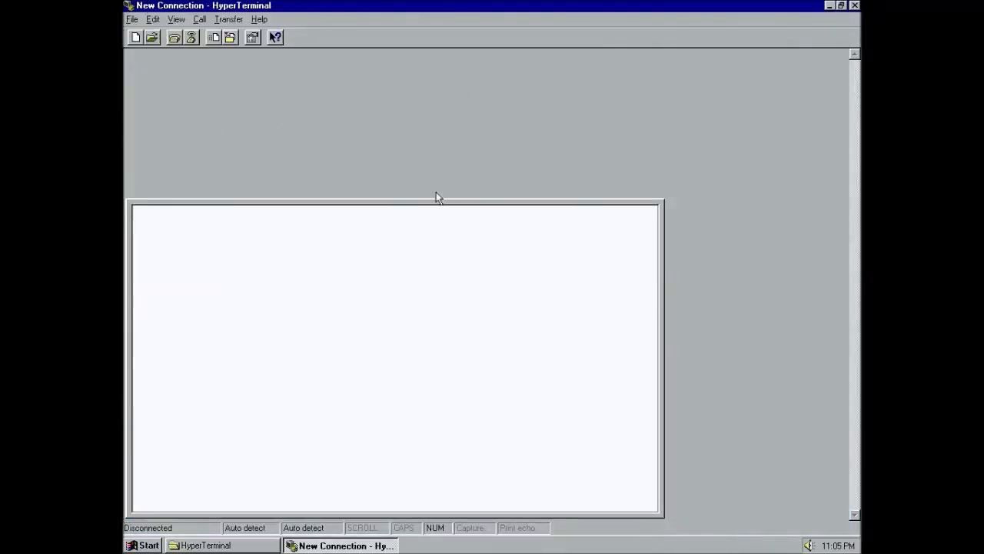
left_click(843, 6)
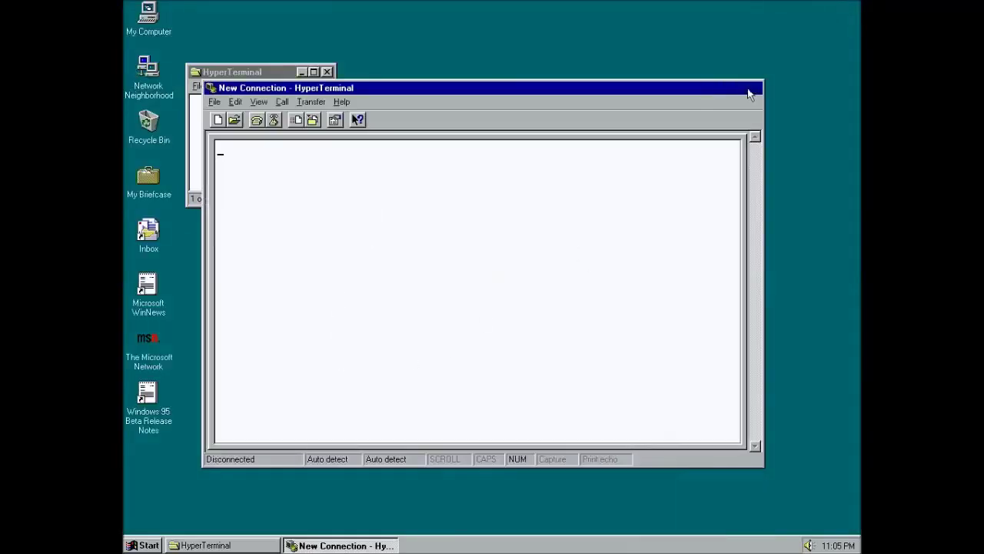
- Close the HyperTerminal connection window and the HyperTerminal folder window behind it
left_click(748, 89)
left_click(854, 6)
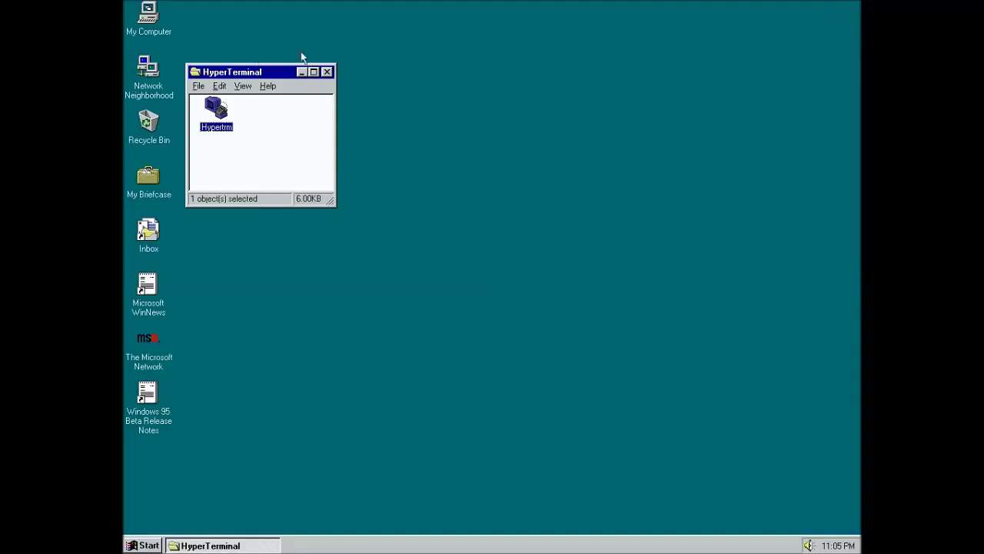
left_click(326, 72)
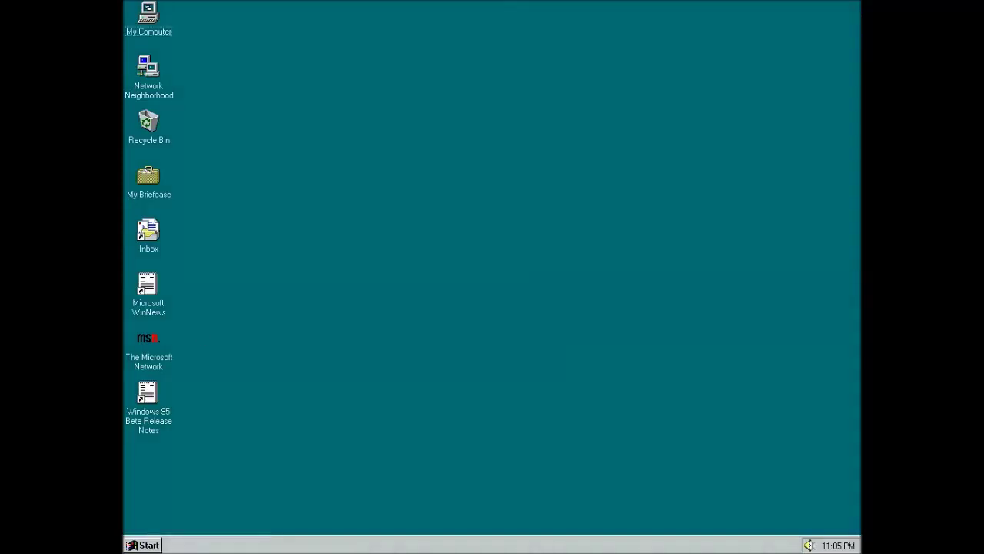
- Launch Notepad from the accessories, view its empty document, and close it
left_click(143, 545)
mouse_move(192, 355)
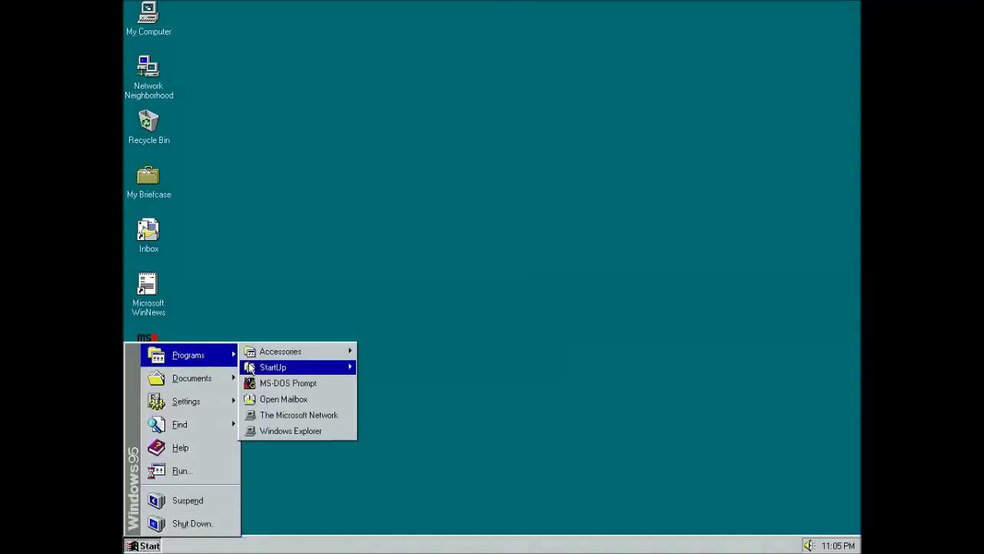
mouse_move(327, 359)
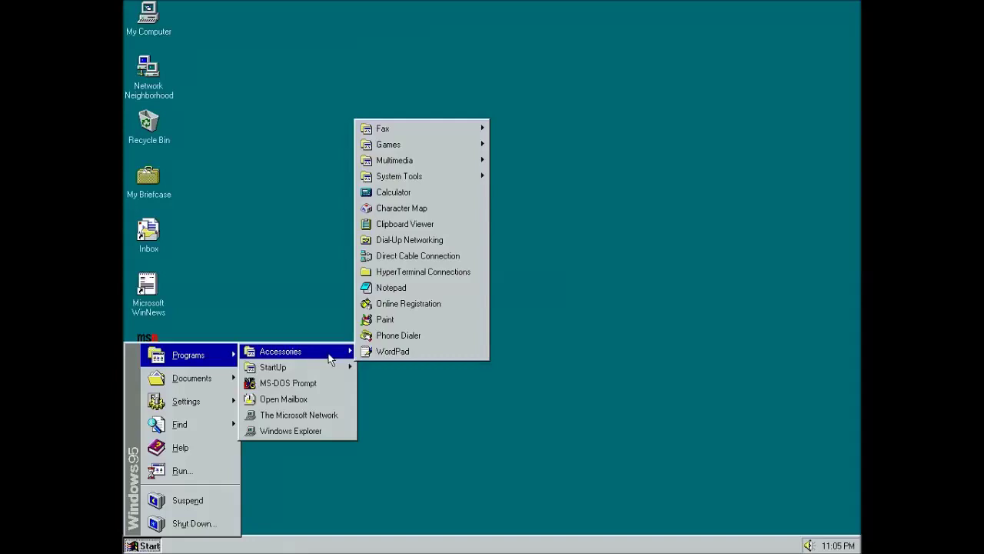
left_click(392, 287)
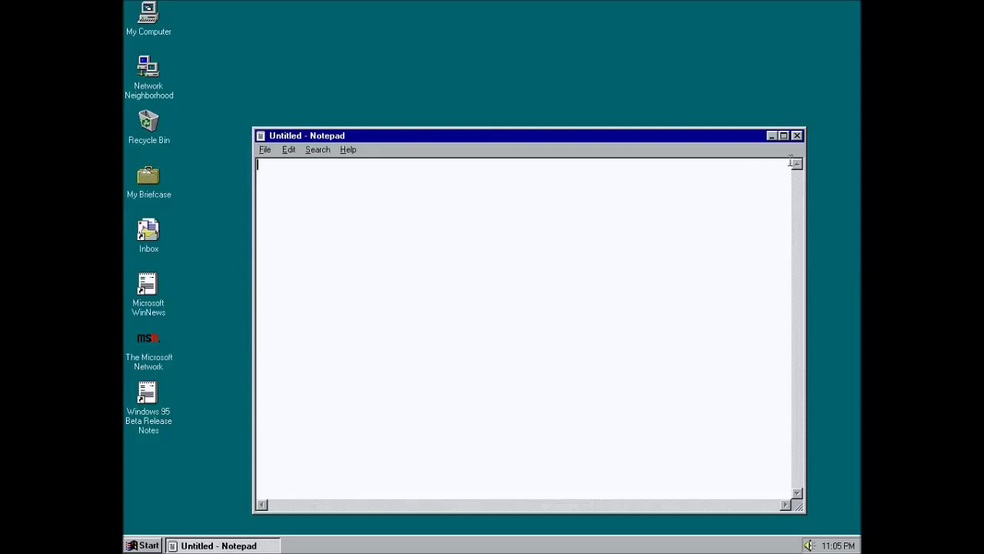
left_click(796, 136)
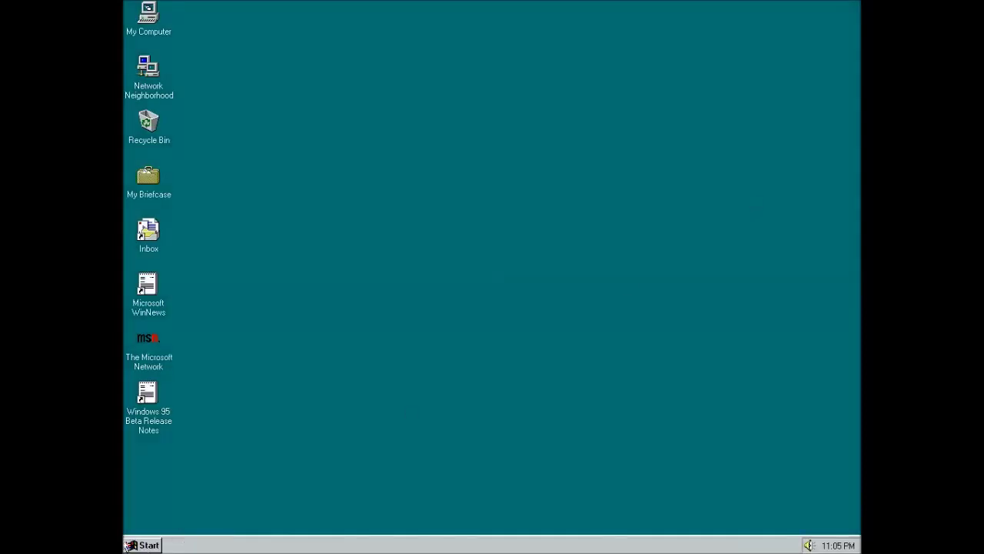
- Launch Online Registration from the accessories and dismiss its dialogs
left_click(128, 545)
mouse_move(230, 356)
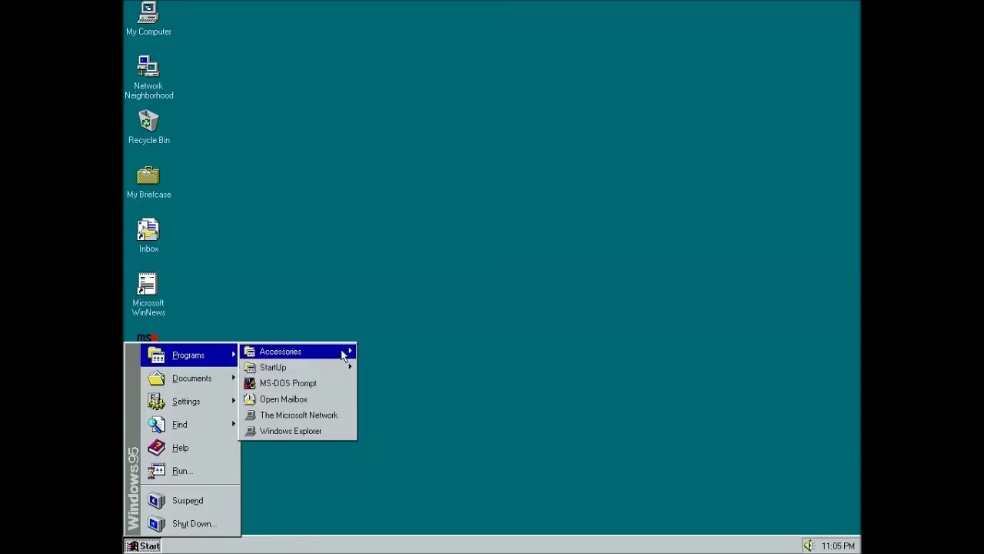
mouse_move(342, 355)
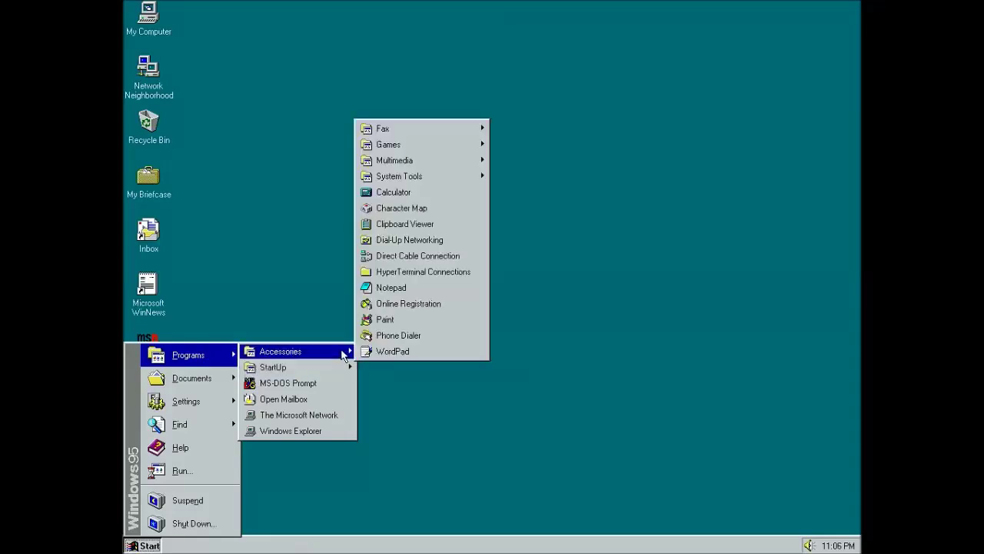
left_click(408, 304)
left_click(515, 317)
left_click(483, 321)
- Launch Paint from the accessories, view its window maximized, and close it
left_click(143, 544)
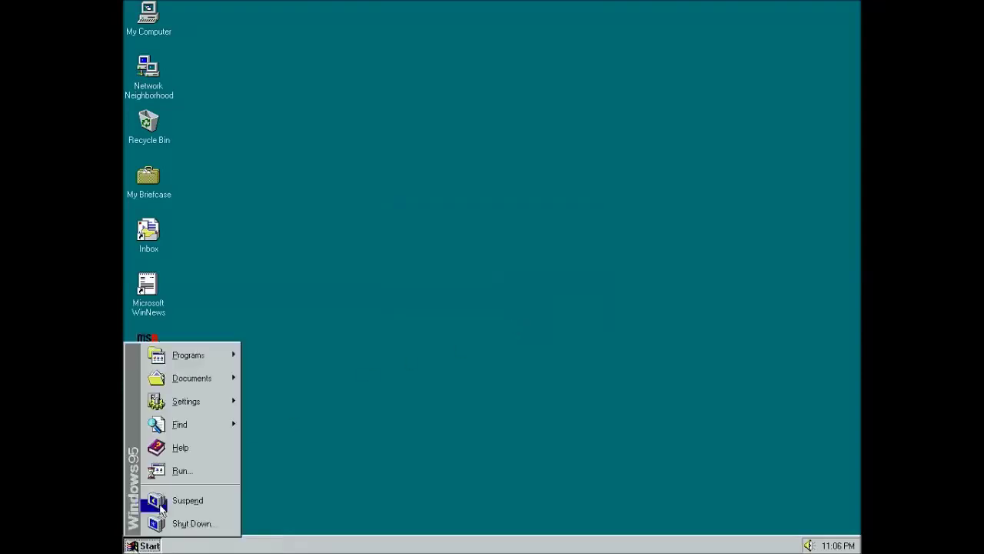
mouse_move(223, 354)
mouse_move(321, 367)
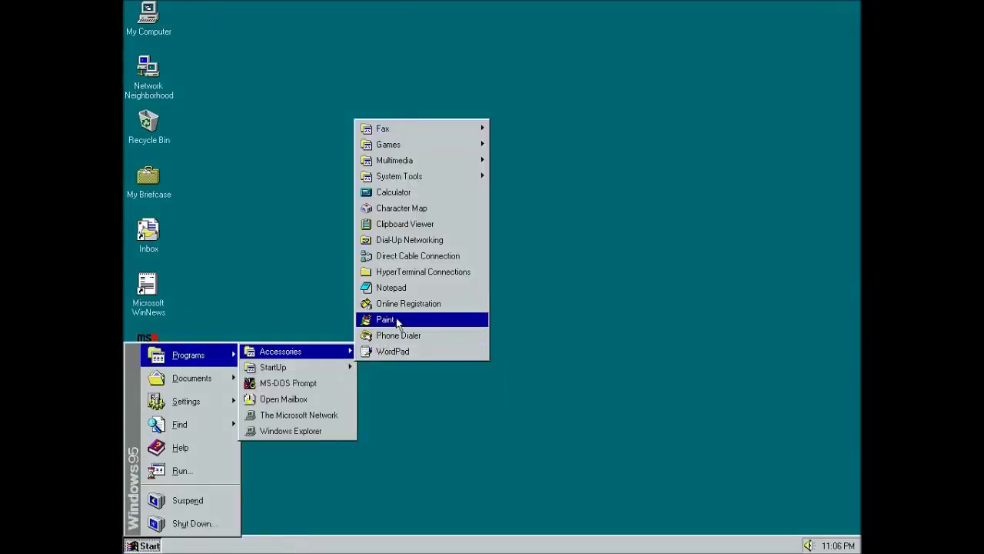
left_click(397, 320)
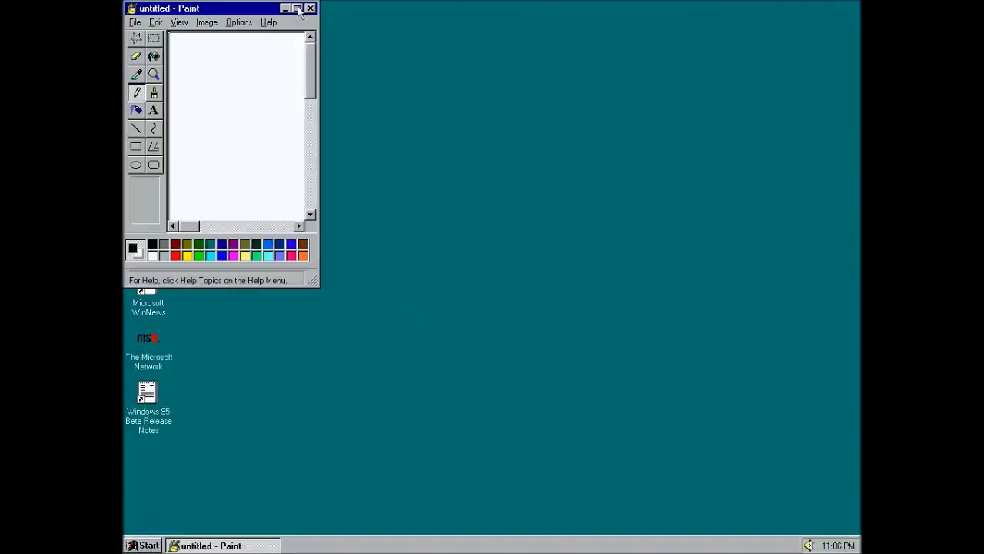
left_click(297, 8)
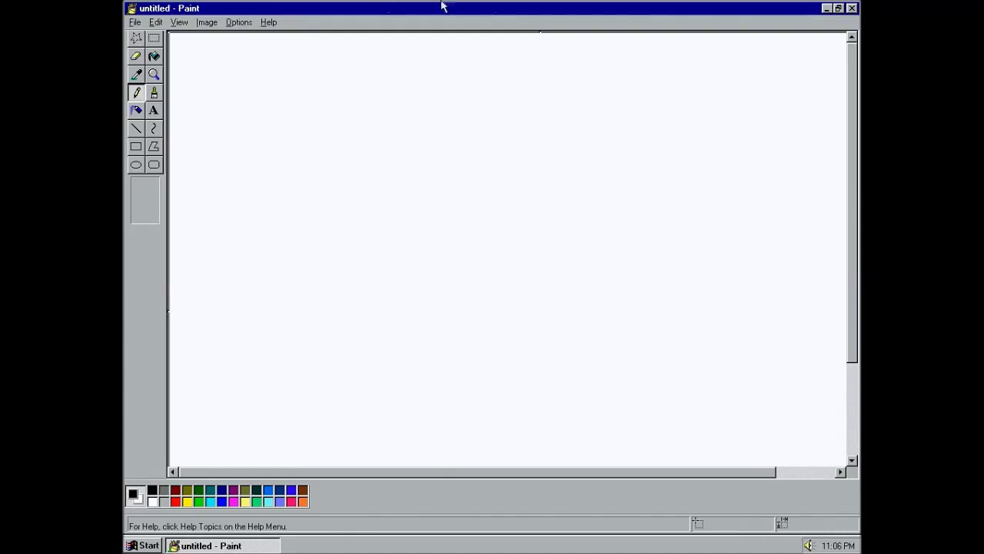
left_click(851, 8)
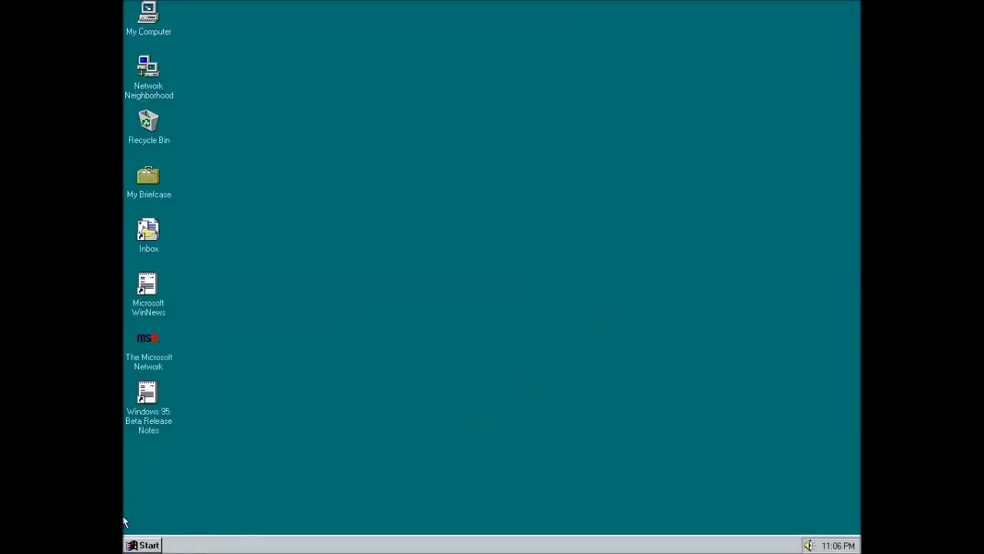
- Launch Phone Dialer from the accessories, view its keypad and speed dial entries, and close it
left_click(143, 545)
mouse_move(146, 356)
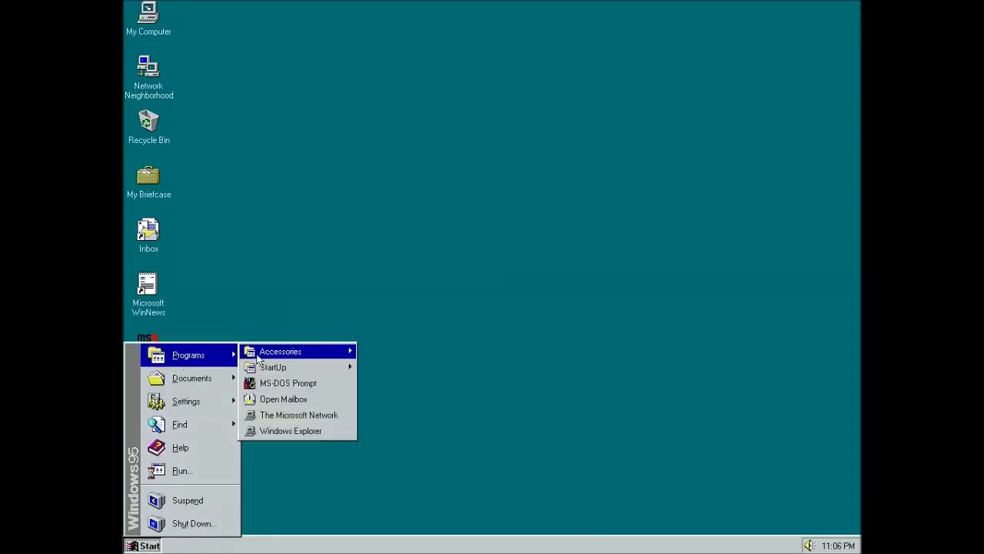
mouse_move(275, 356)
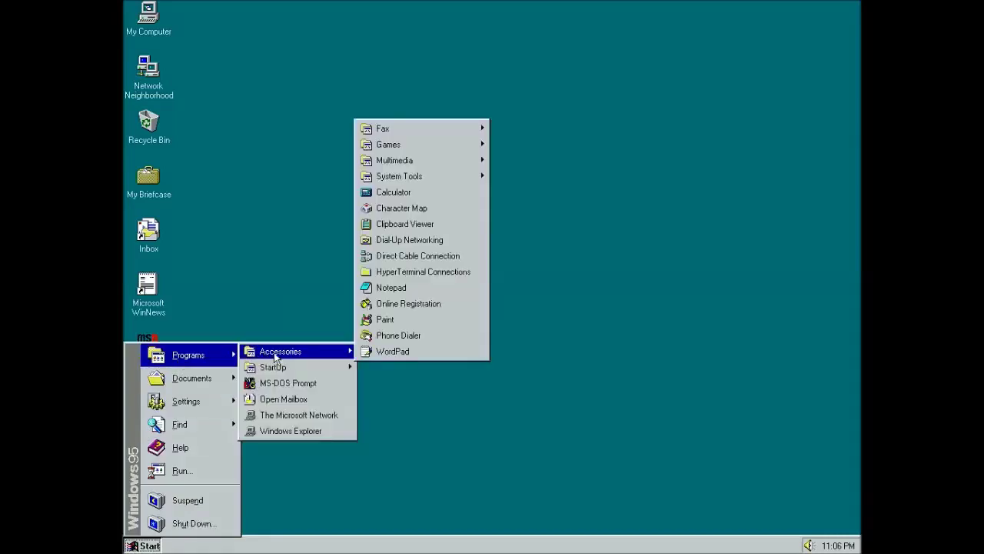
left_click(392, 336)
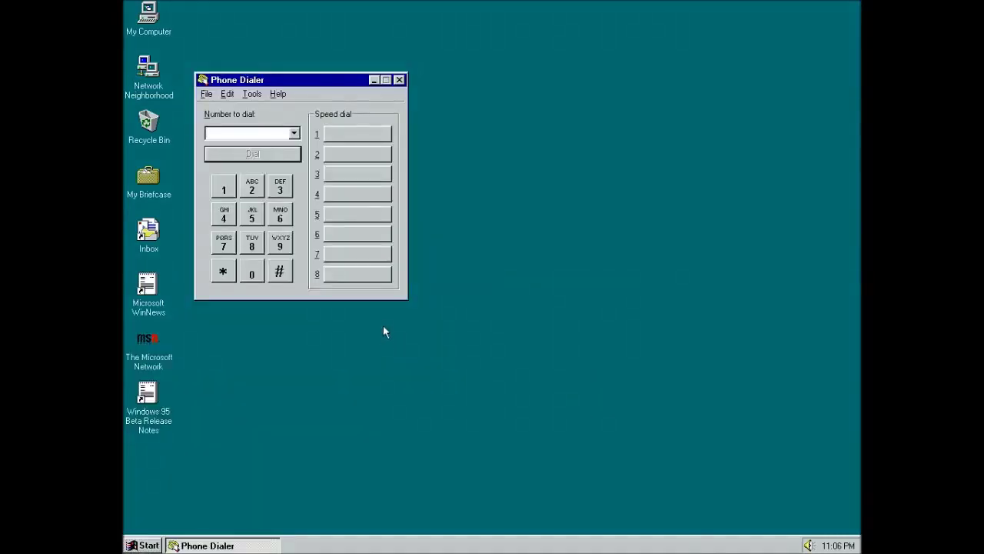
left_click(399, 80)
- Launch WordPad from the accessories, view its window maximized, and close it
left_click(142, 544)
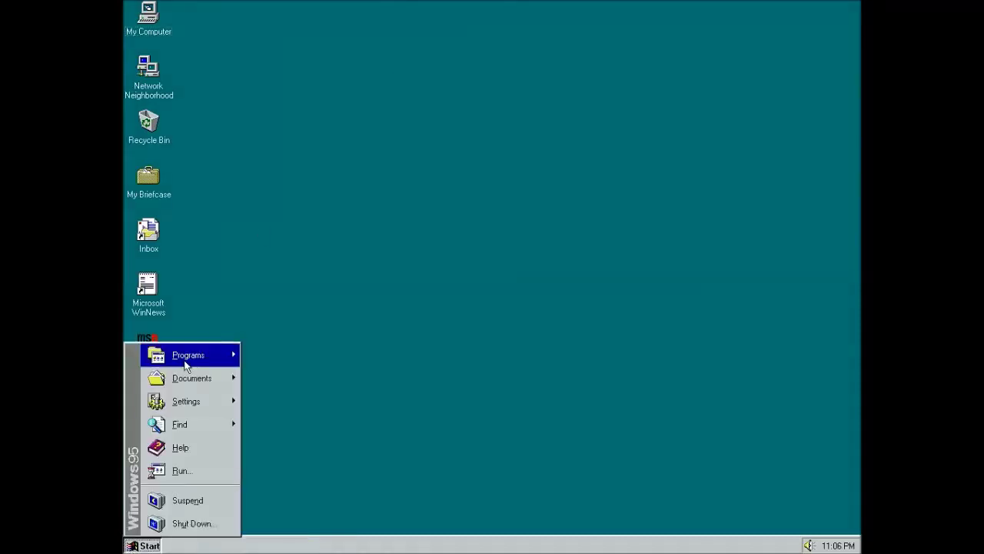
mouse_move(208, 355)
mouse_move(329, 352)
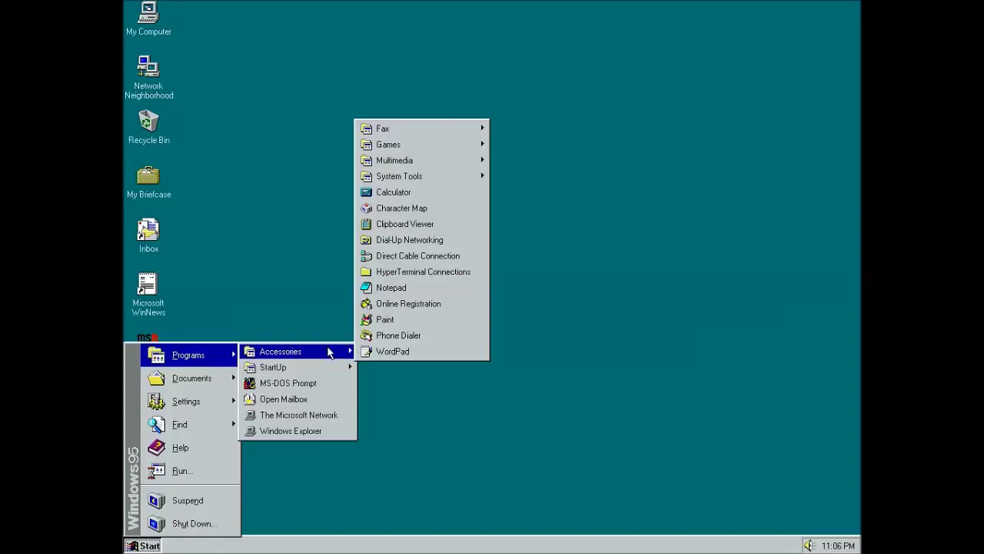
left_click(378, 351)
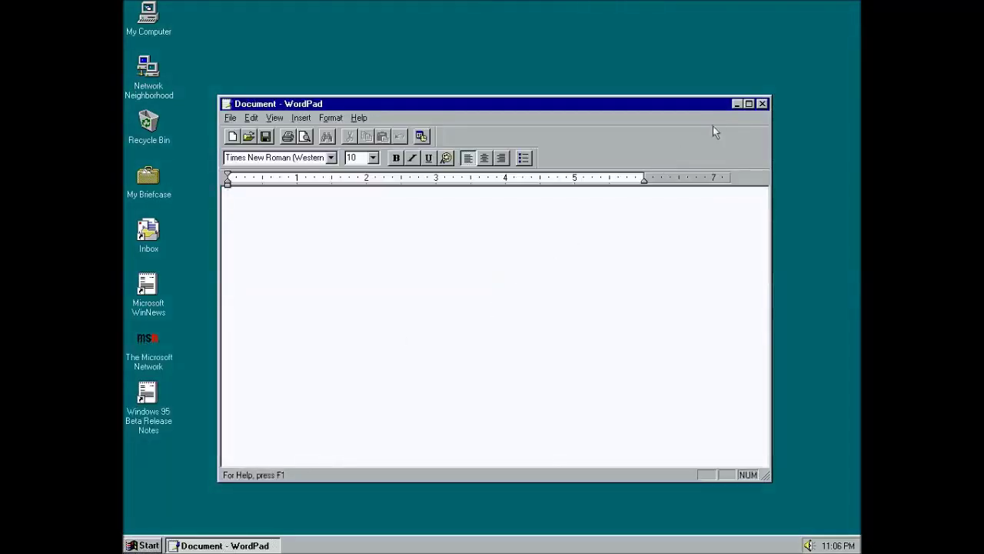
left_click(748, 104)
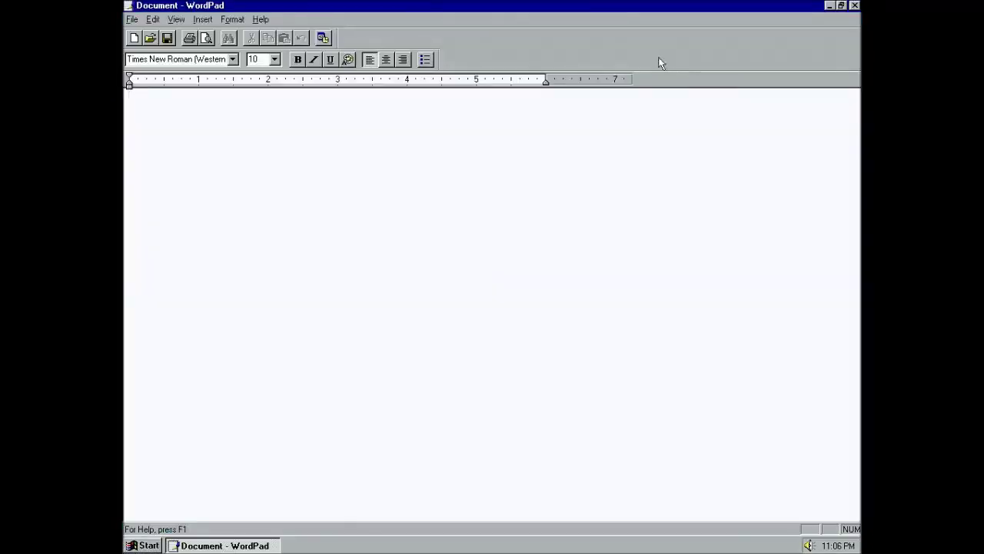
left_click(854, 5)
- Check the StartUp program group, then open the MS-DOS Prompt and close it
left_click(145, 545)
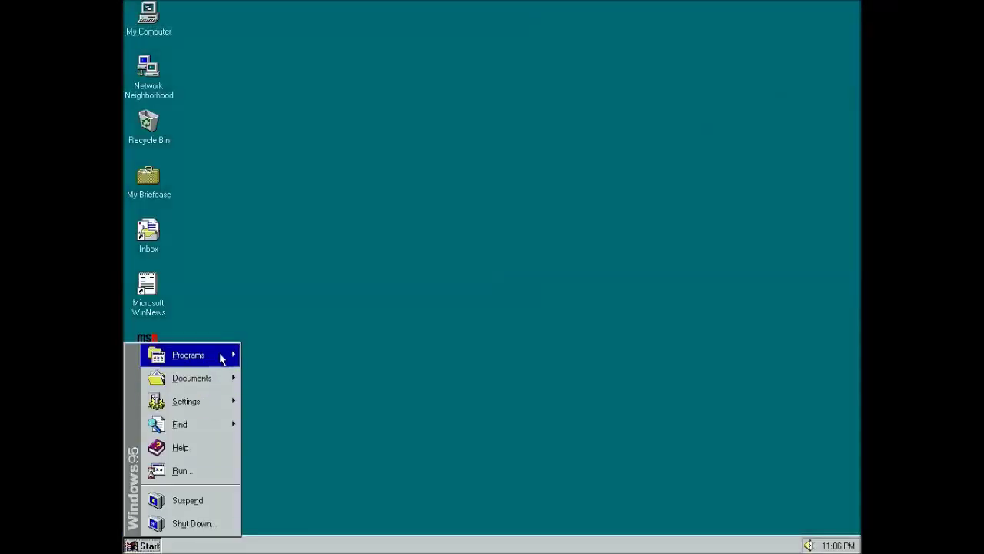
mouse_move(221, 355)
mouse_move(298, 354)
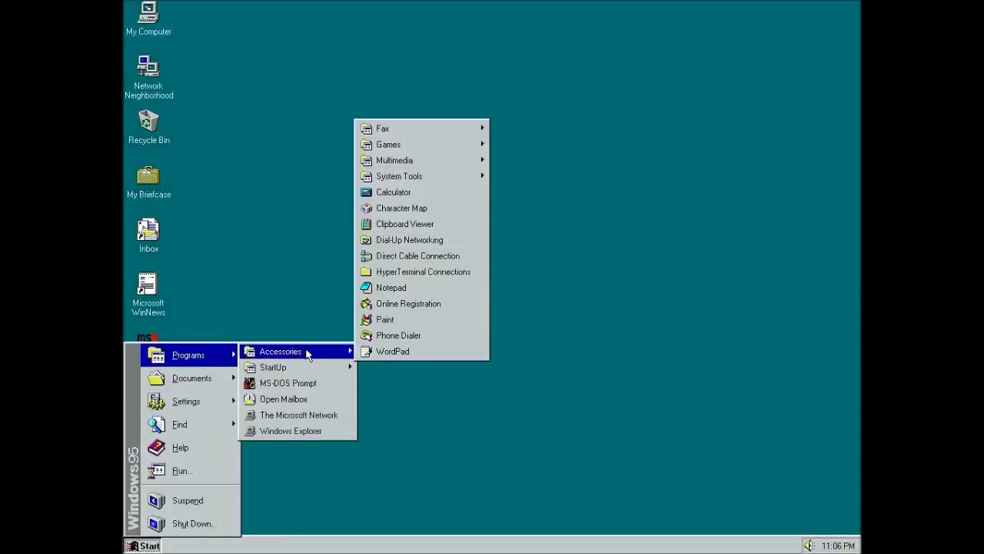
mouse_move(314, 371)
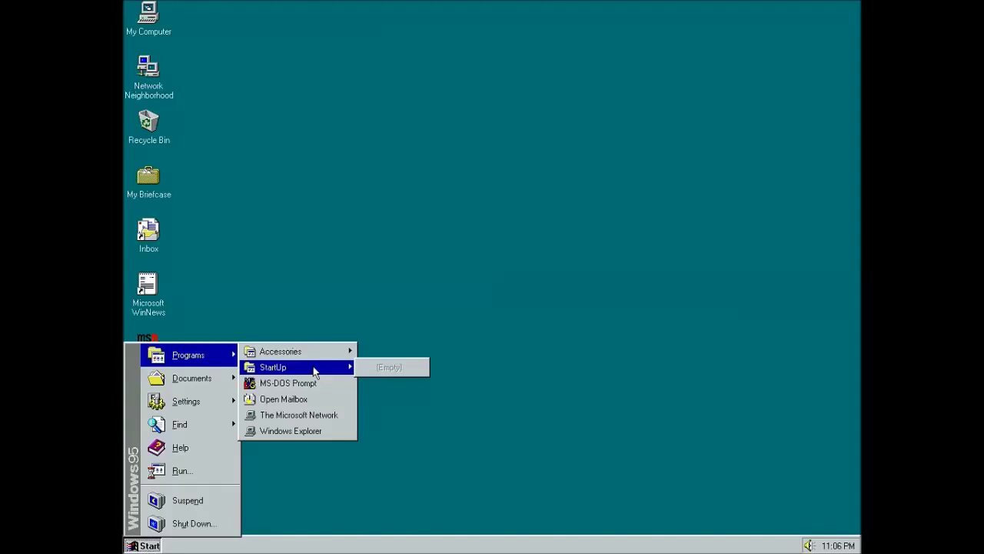
left_click(303, 382)
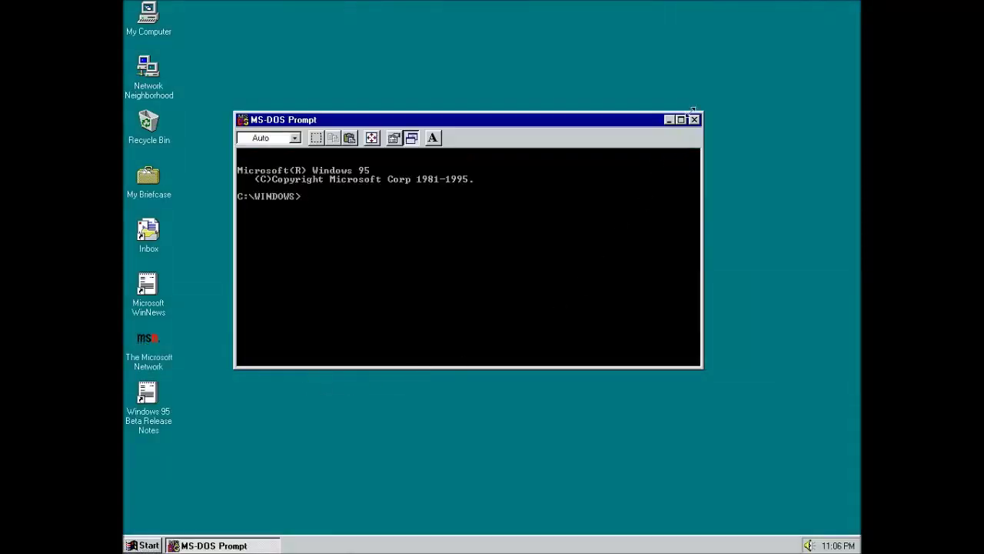
left_click(695, 120)
- Launch Open Mailbox from the installed programs and dismiss the Microsoft Exchange dialogs
left_click(132, 544)
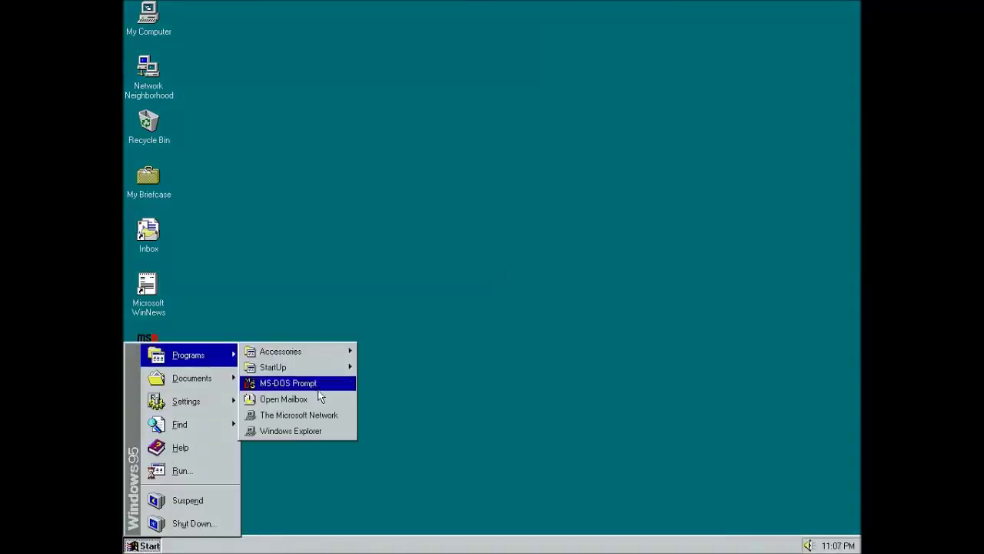
left_click(322, 400)
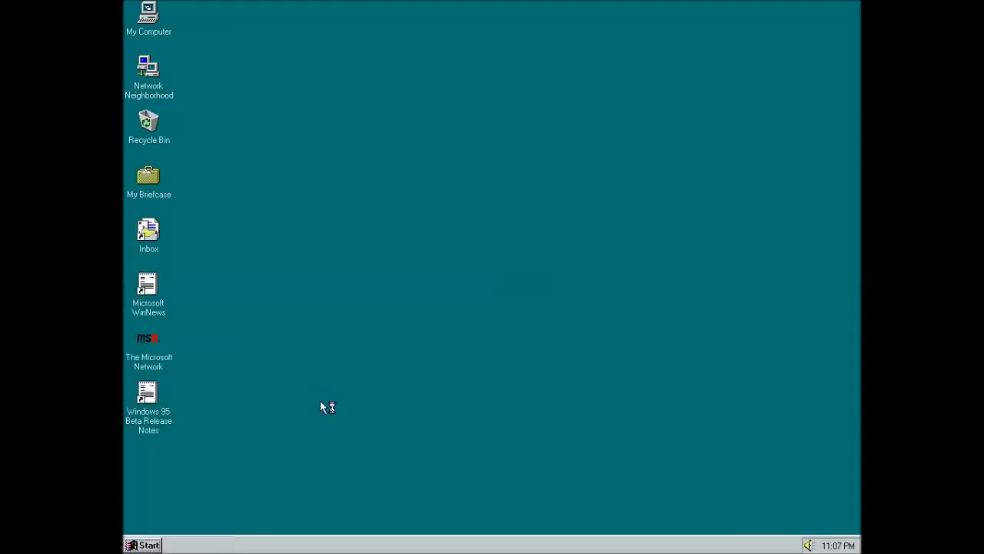
left_click(515, 282)
left_click(607, 302)
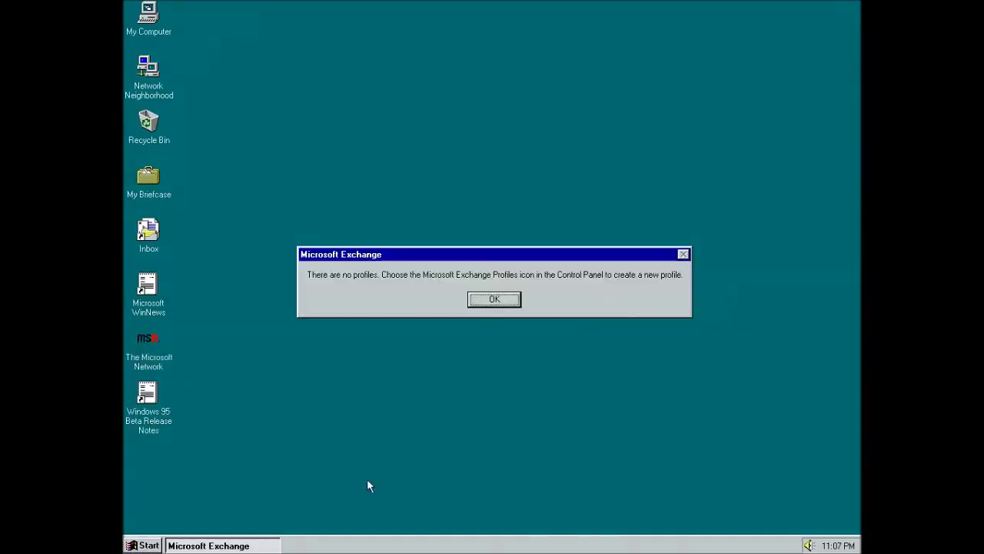
left_click(492, 300)
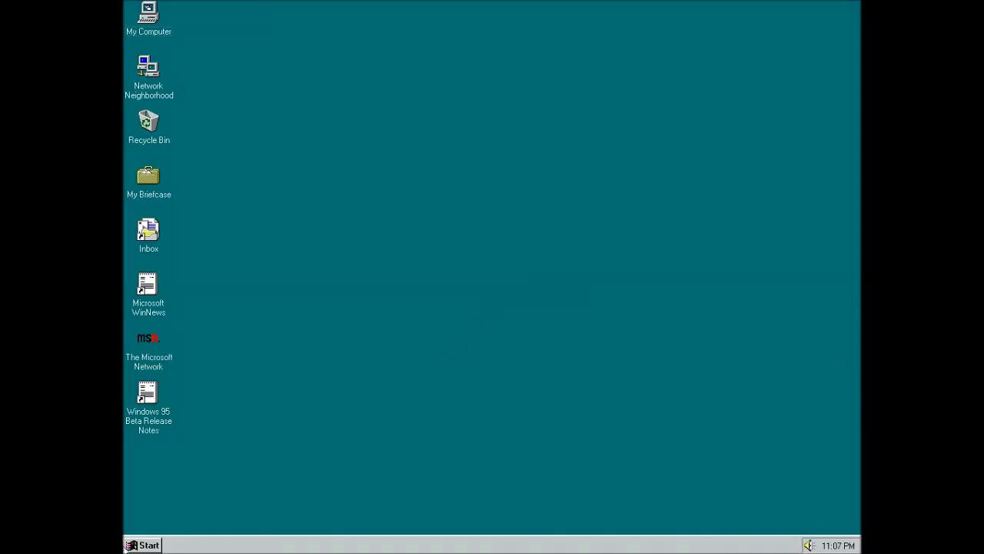
- Launch The Microsoft Network from the installed programs, decline the modem installation, and return to the desktop
left_click(128, 545)
mouse_move(204, 361)
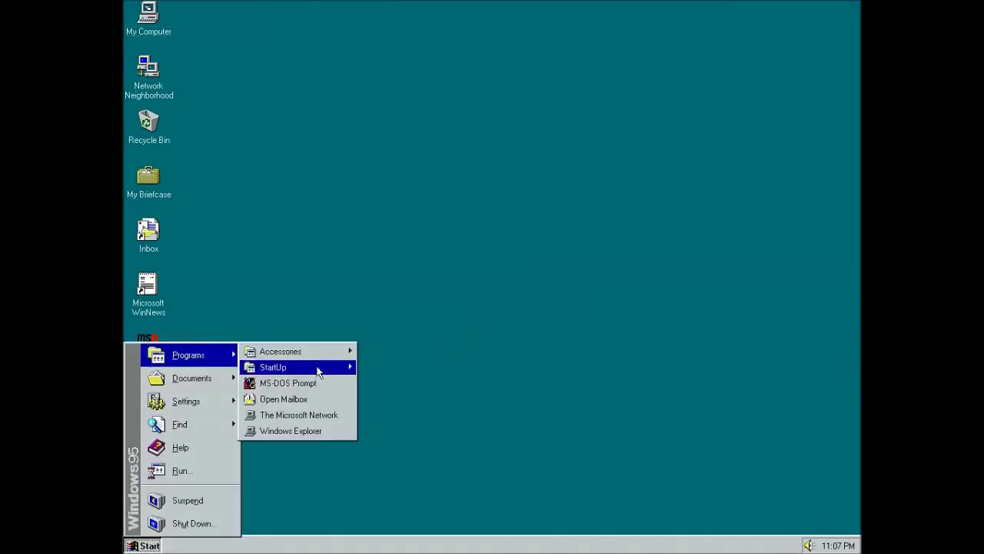
left_click(316, 409)
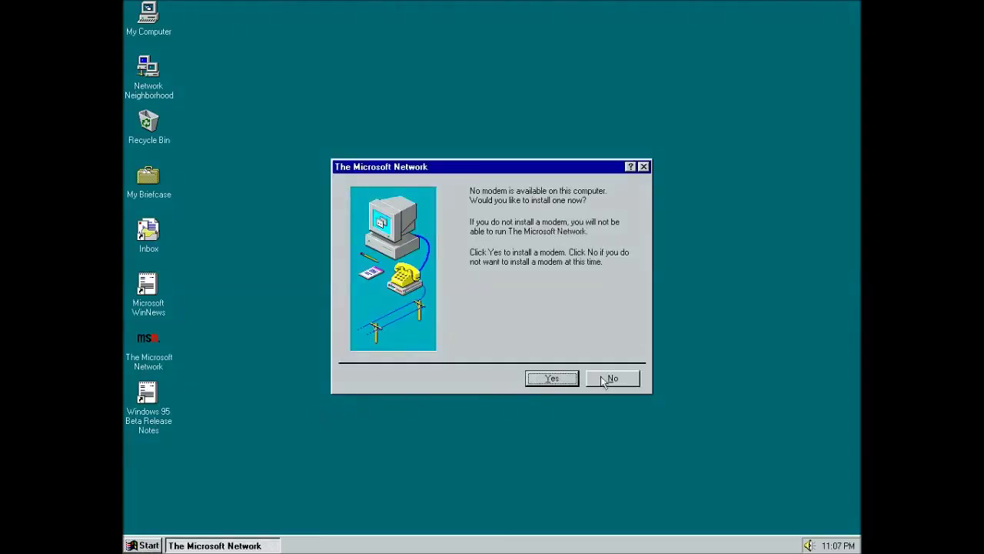
left_click(608, 379)
left_click(489, 310)
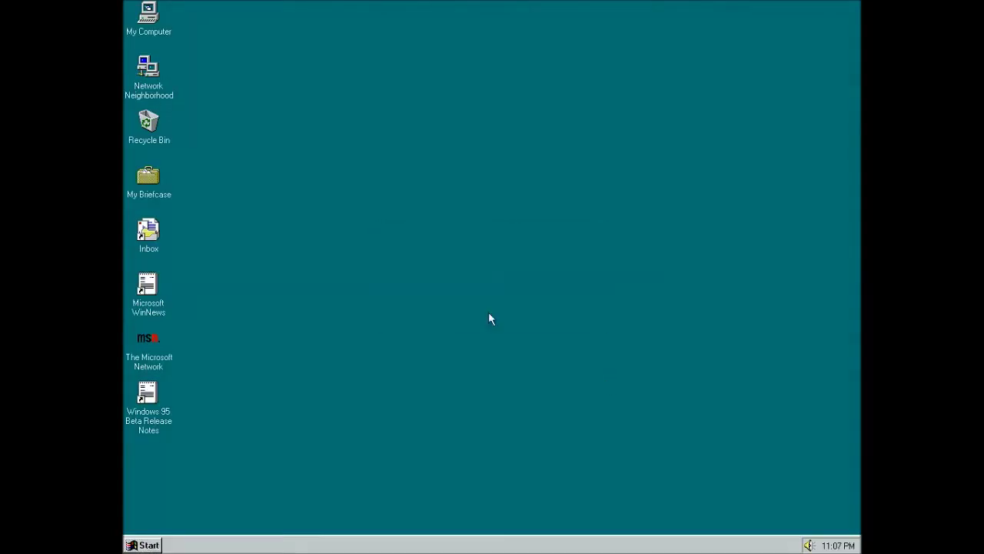
- Open Windows Explorer on the 405 (C:) drive and maximize its window
left_click(142, 540)
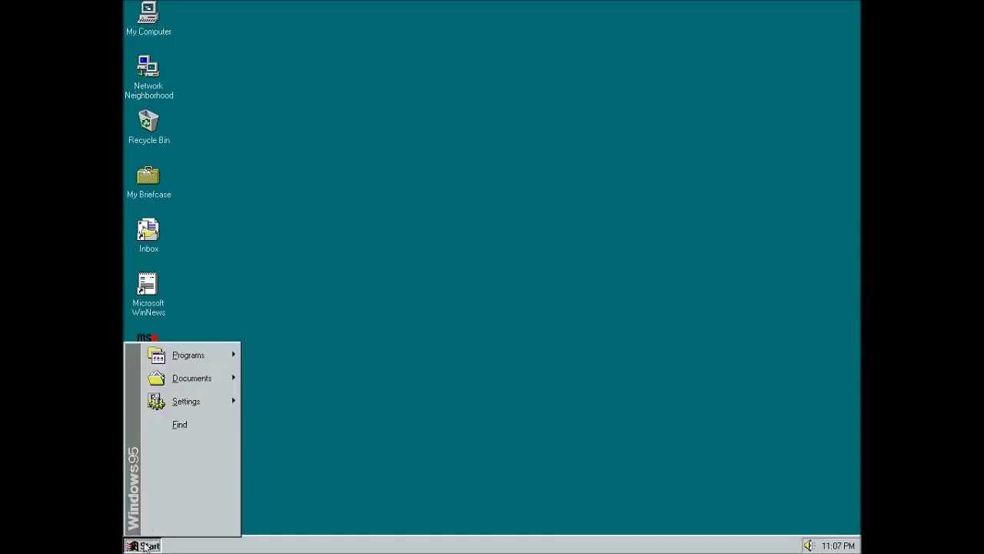
mouse_move(206, 356)
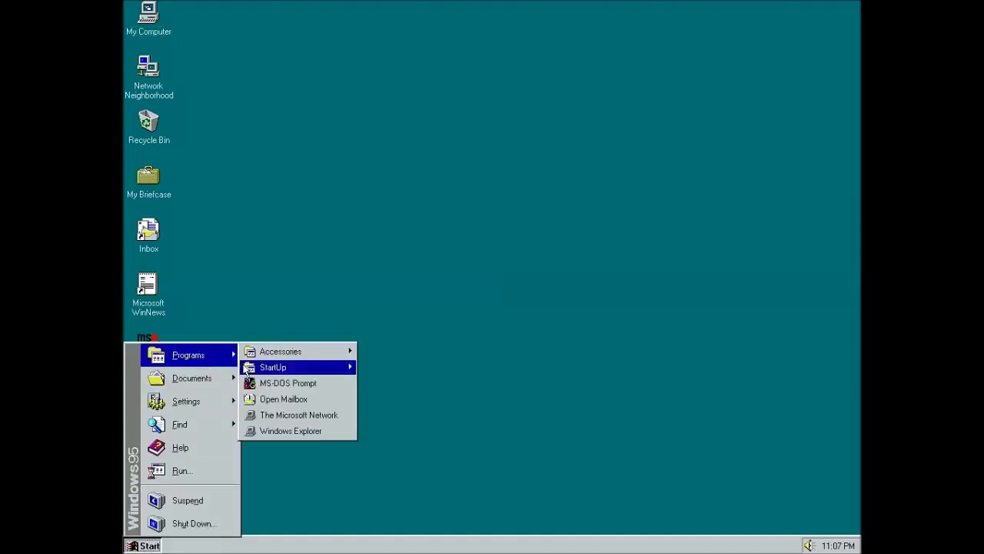
left_click(297, 431)
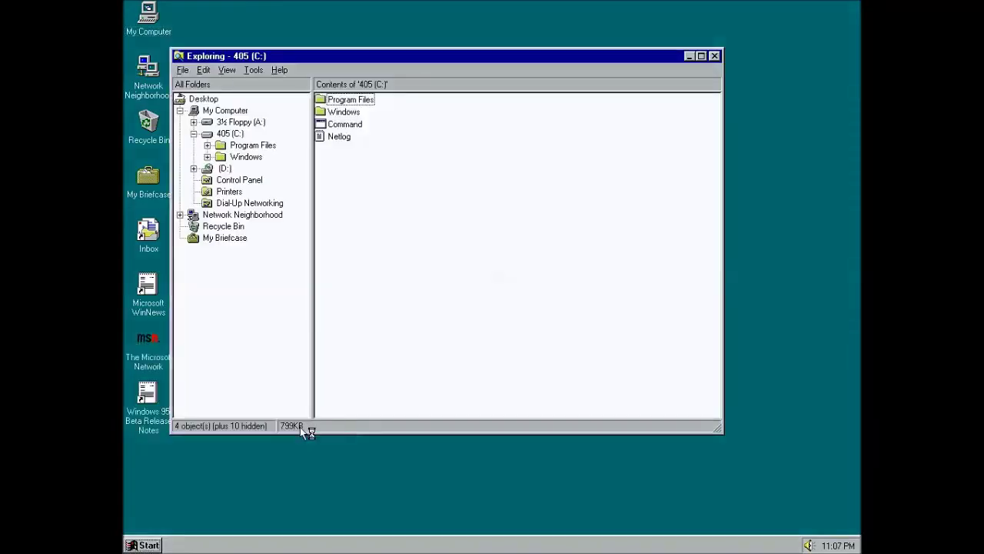
left_click(700, 56)
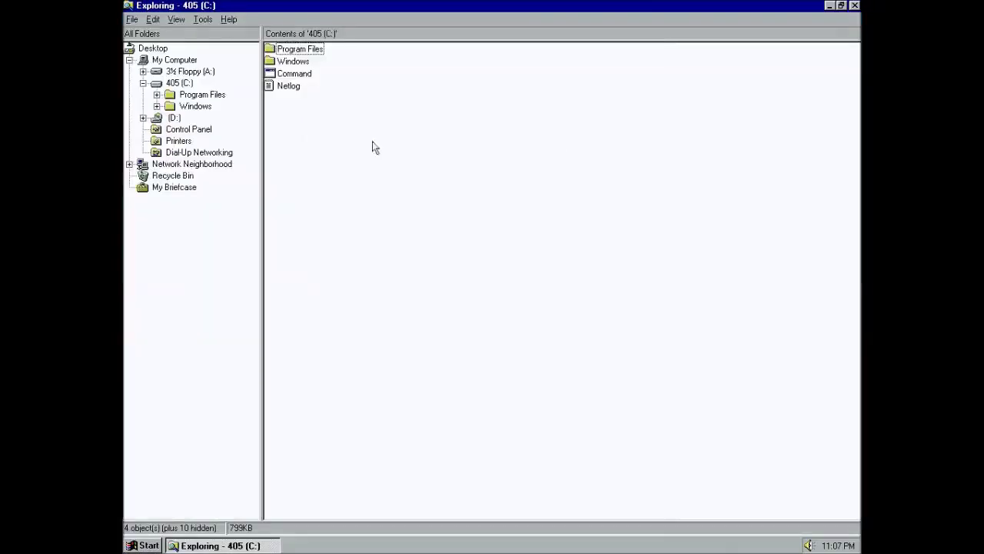
- Check the Edit commands available in Windows Explorer and close its window
left_click(153, 20)
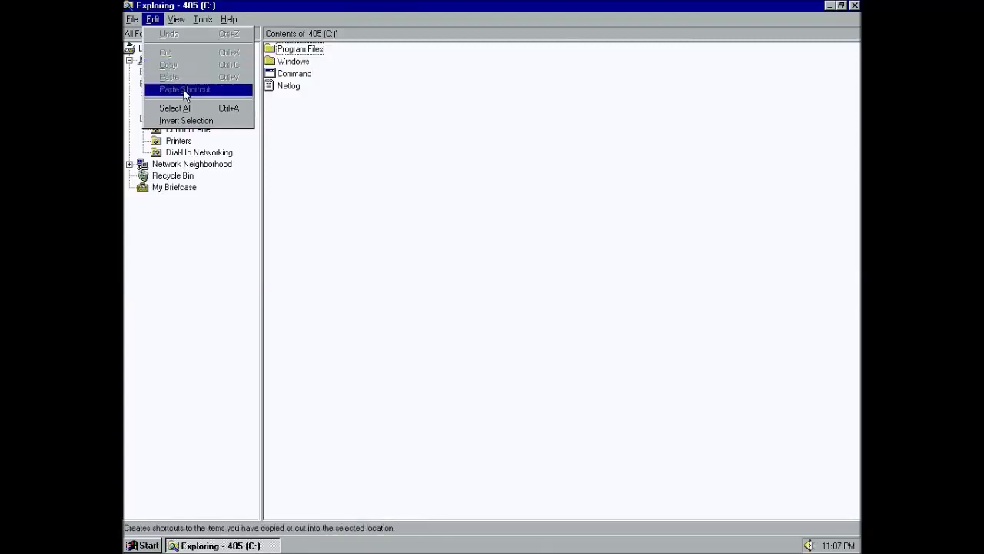
left_click(854, 6)
- Check the recent documents list, and open the Printers folder from the system settings and close it
left_click(128, 546)
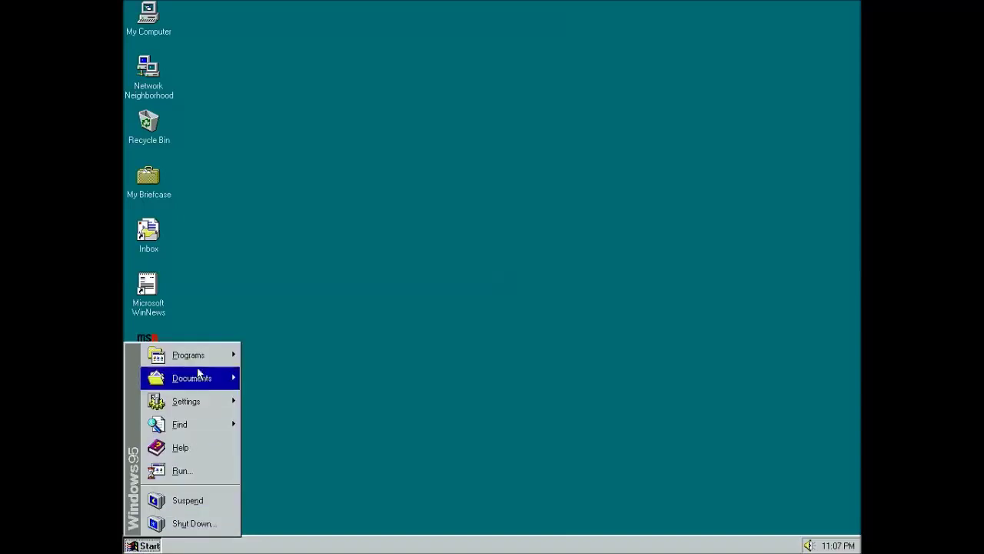
mouse_move(201, 374)
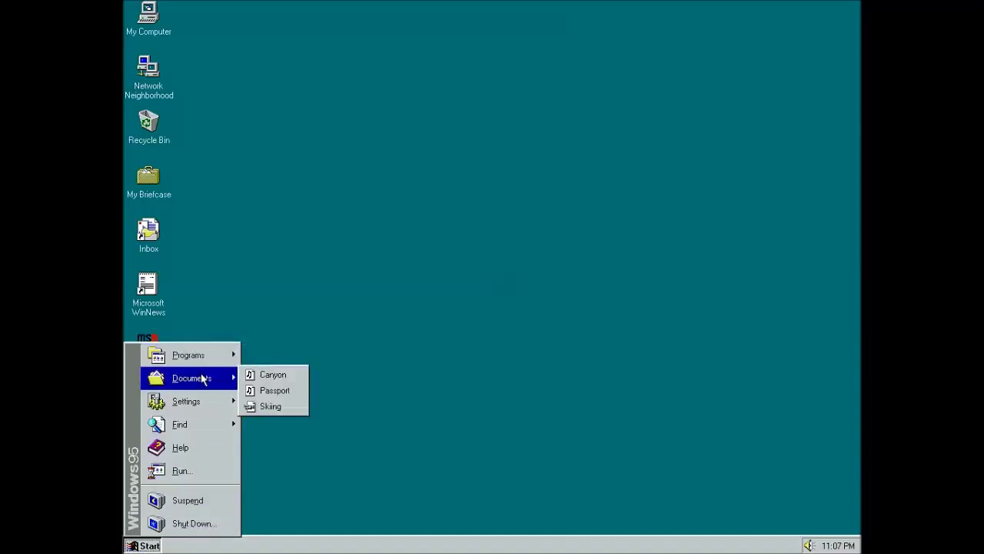
mouse_move(210, 397)
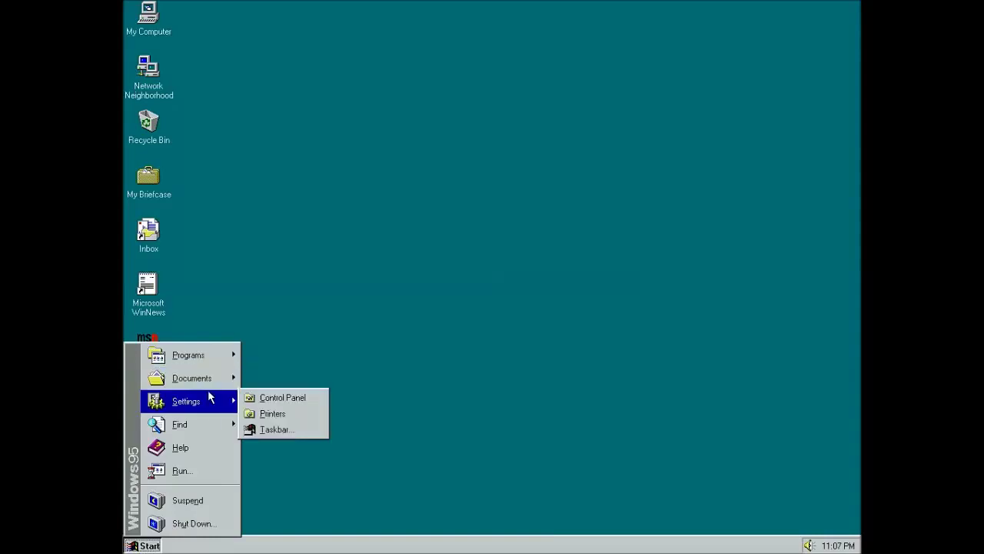
left_click(269, 415)
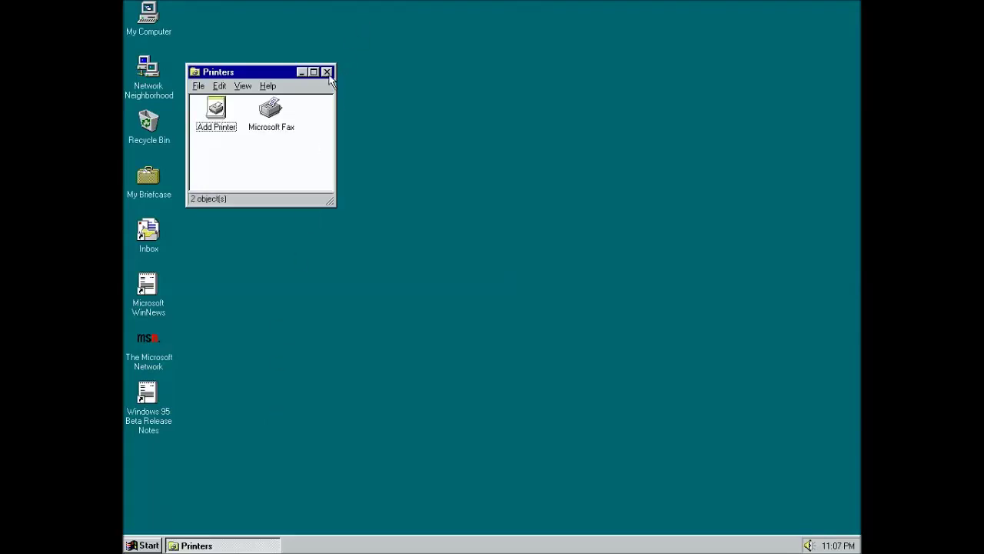
left_click(327, 72)
- Review the taskbar options and Start Menu Programs settings in Taskbar Properties, and close the dialog unchanged
left_click(145, 545)
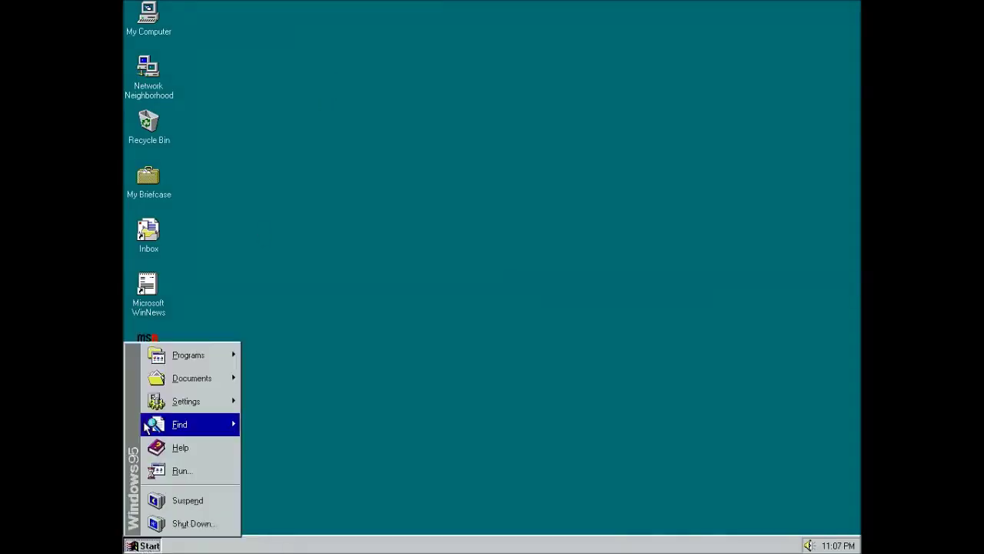
mouse_move(232, 353)
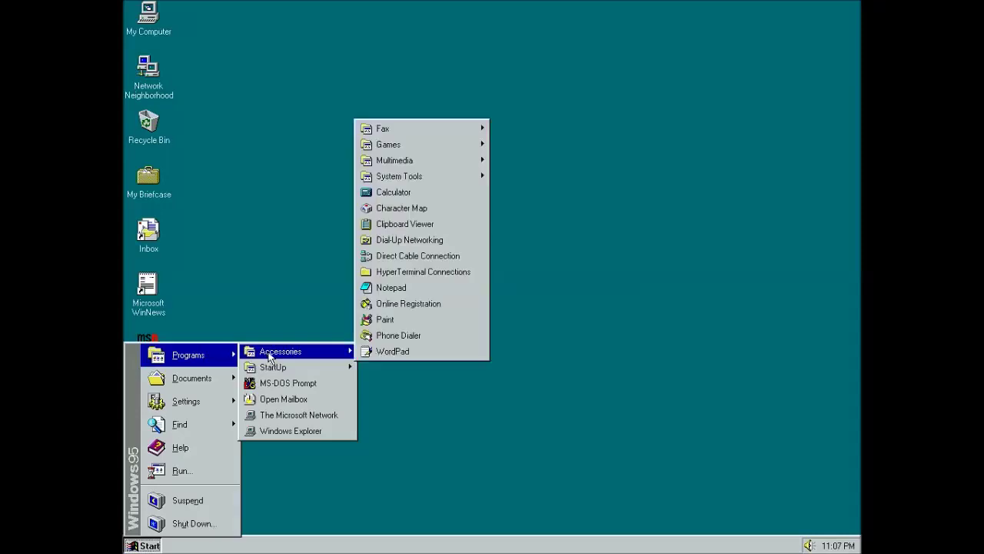
mouse_move(221, 405)
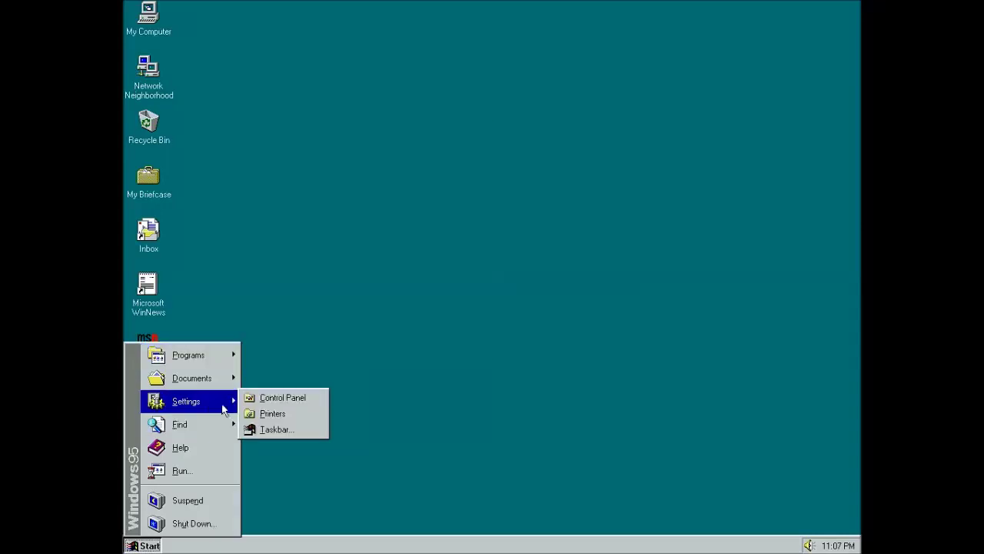
left_click(270, 428)
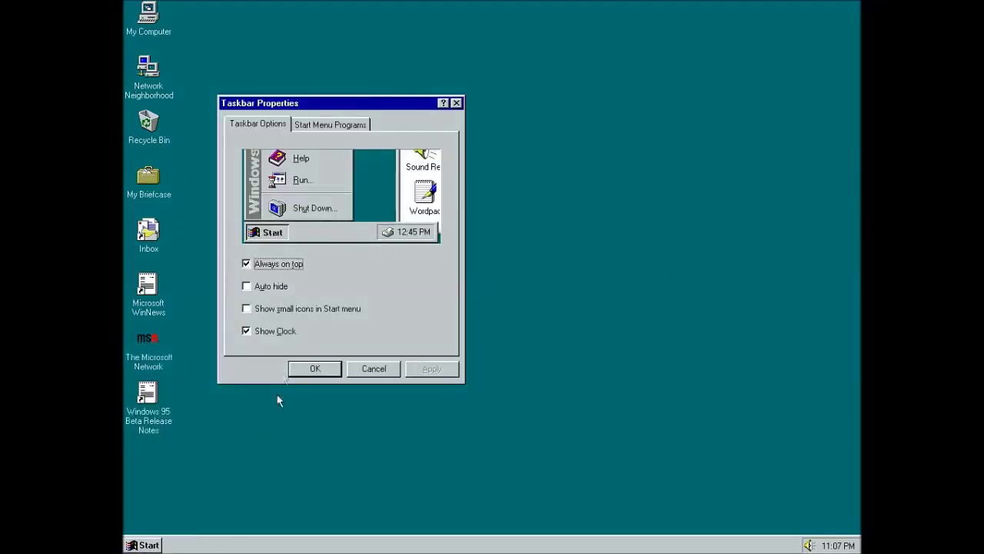
left_click(361, 125)
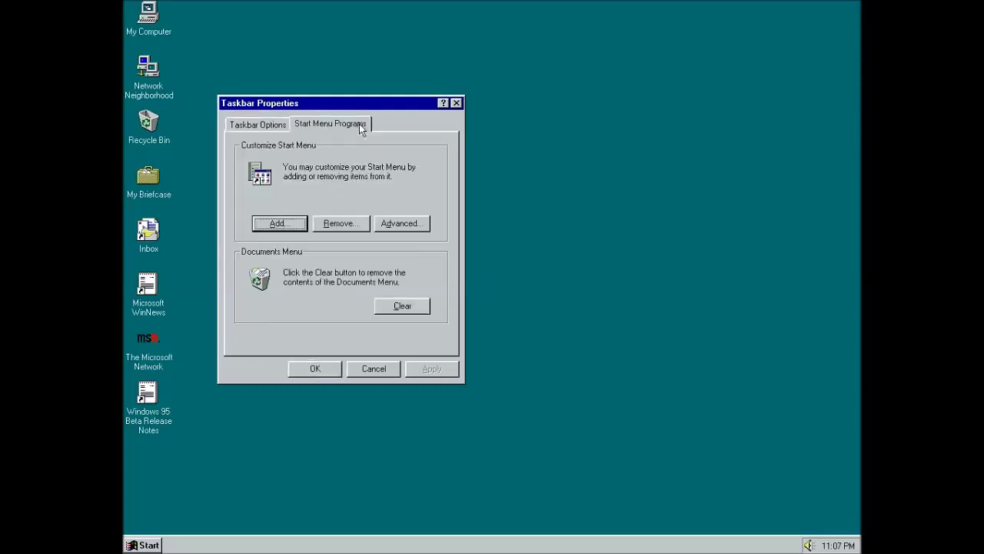
left_click(456, 103)
- Open Control Panel from the system settings and maximize its window
left_click(142, 545)
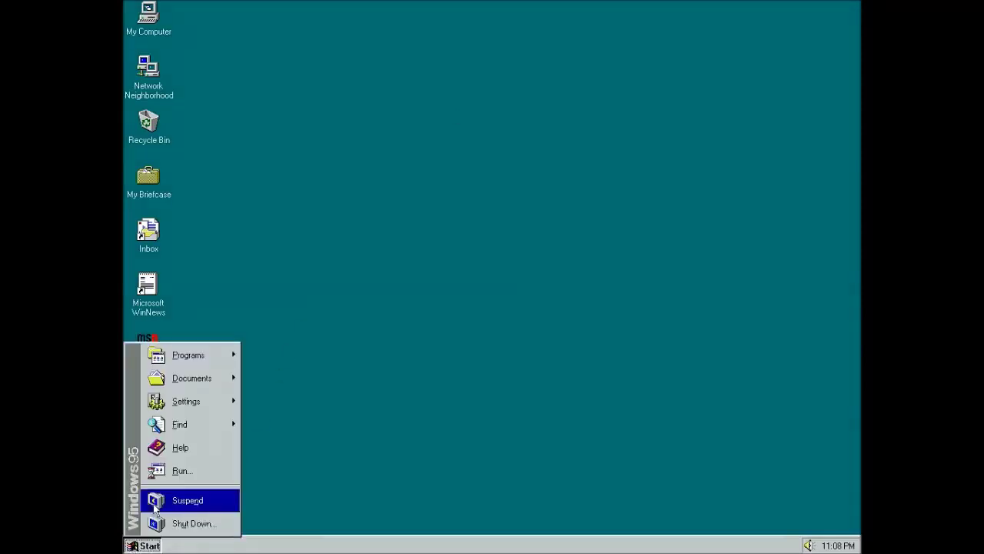
mouse_move(202, 408)
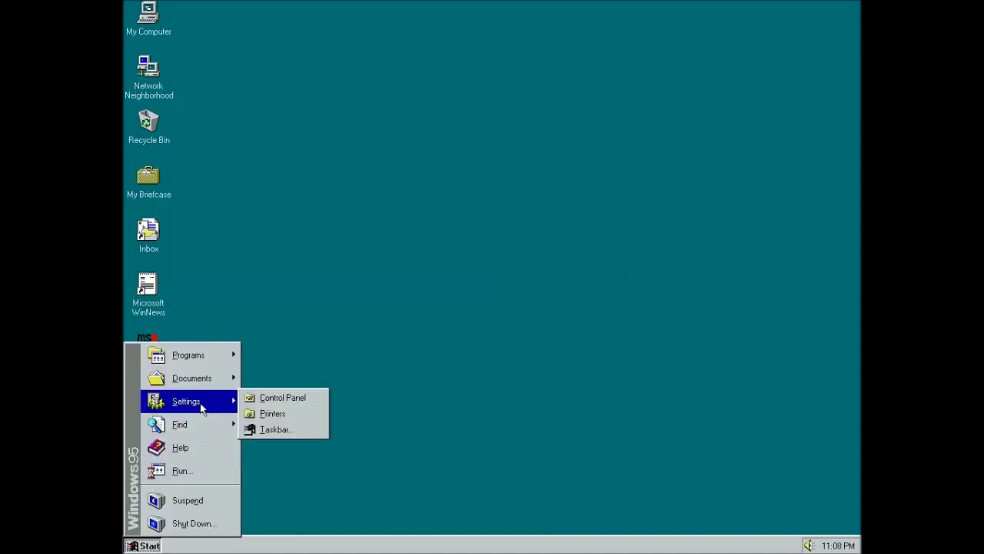
left_click(262, 396)
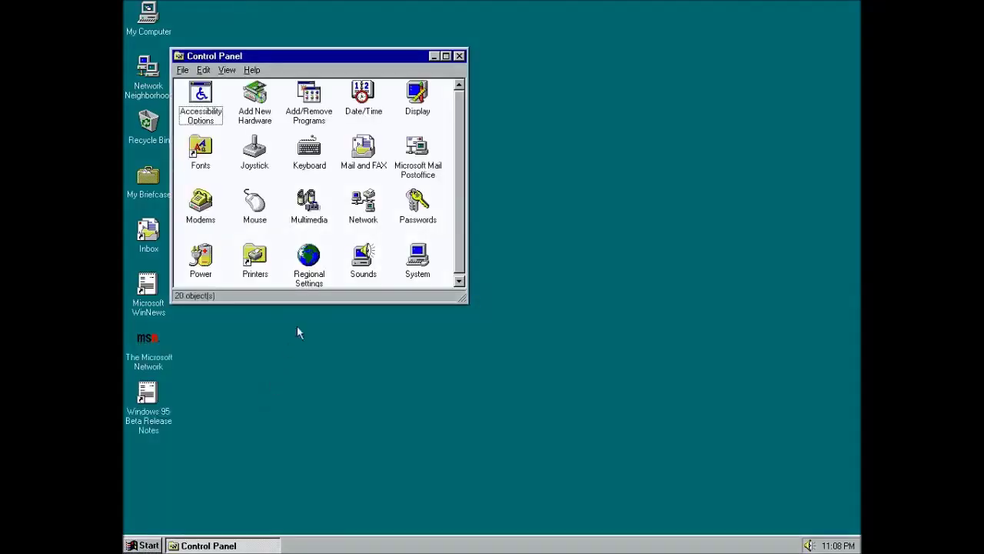
left_click(446, 56)
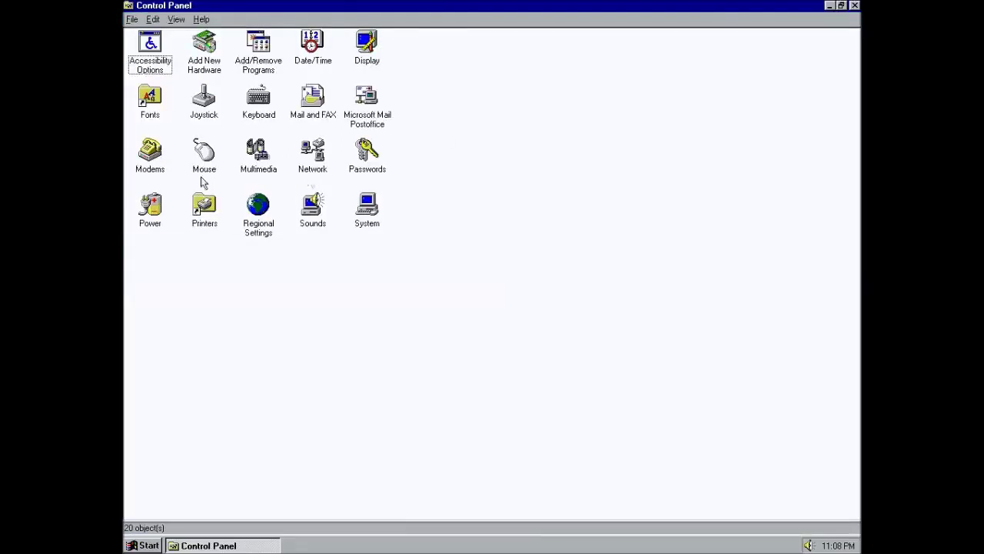
- Review the Keyboard, Sound, Display, Mouse and General accessibility options, and close the Accessibility Properties
double_click(153, 45)
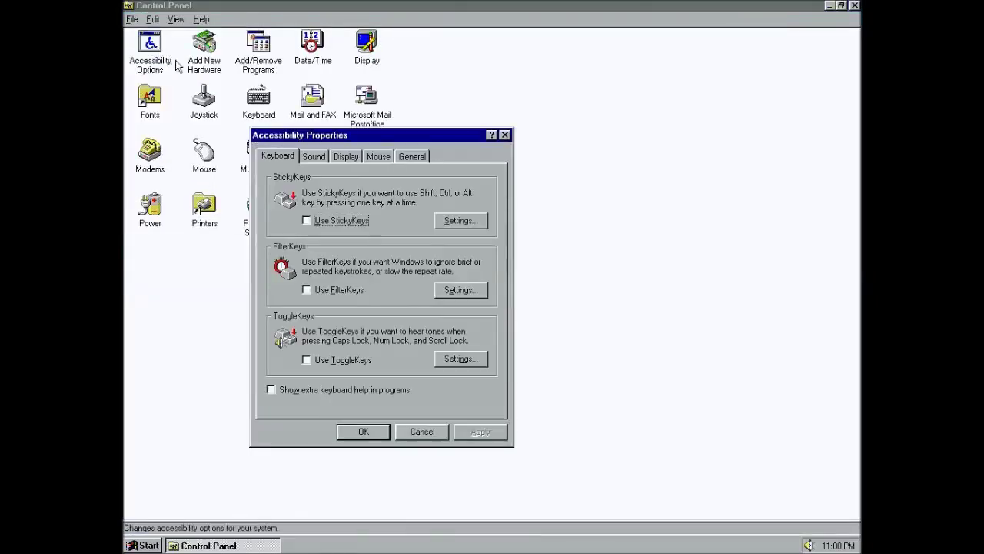
left_click(310, 157)
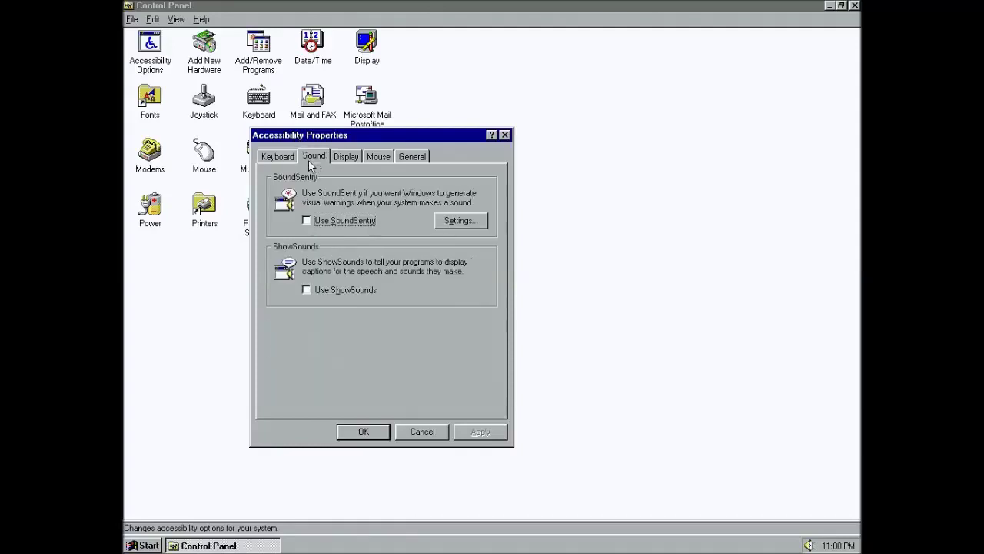
left_click(342, 156)
left_click(378, 157)
left_click(411, 157)
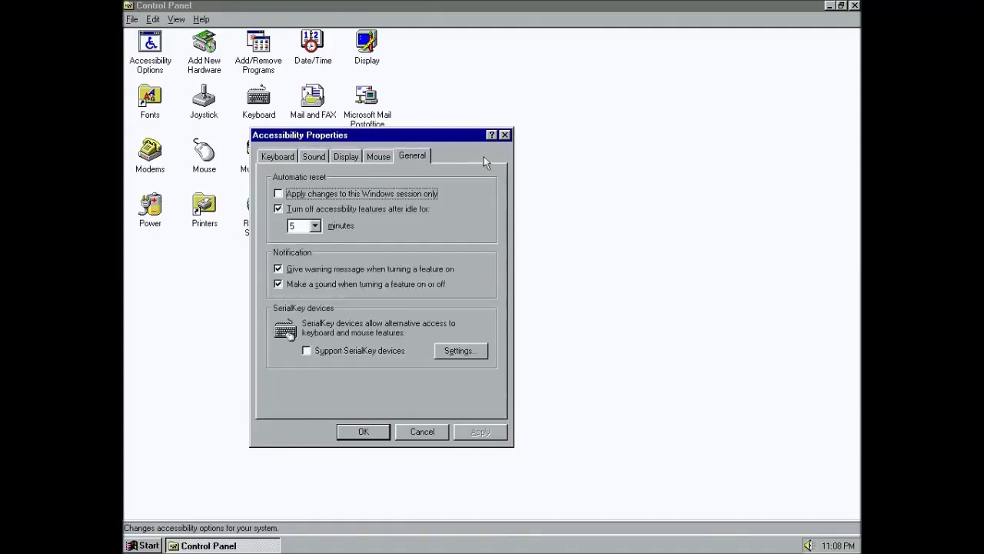
left_click(503, 135)
- Open and cancel the Add New Hardware Wizard, and view the Windows Setup and Startup Disk pages of Add/Remove Programs before closing it
double_click(220, 65)
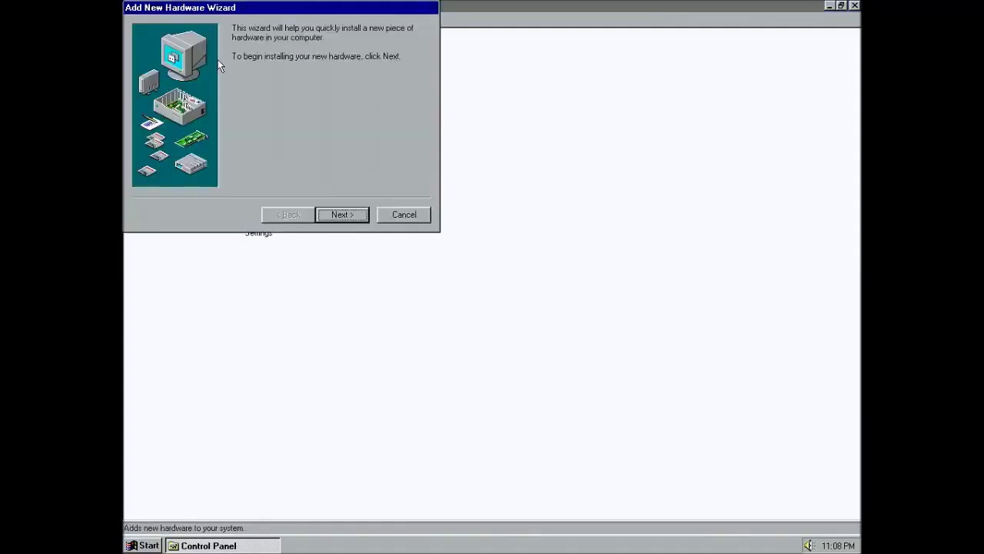
left_click(402, 215)
double_click(269, 58)
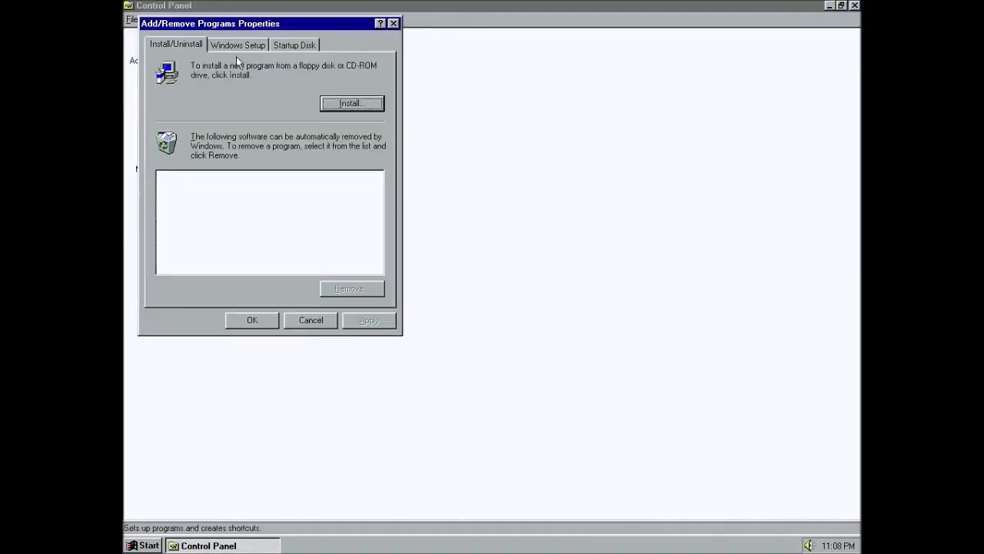
left_click(236, 50)
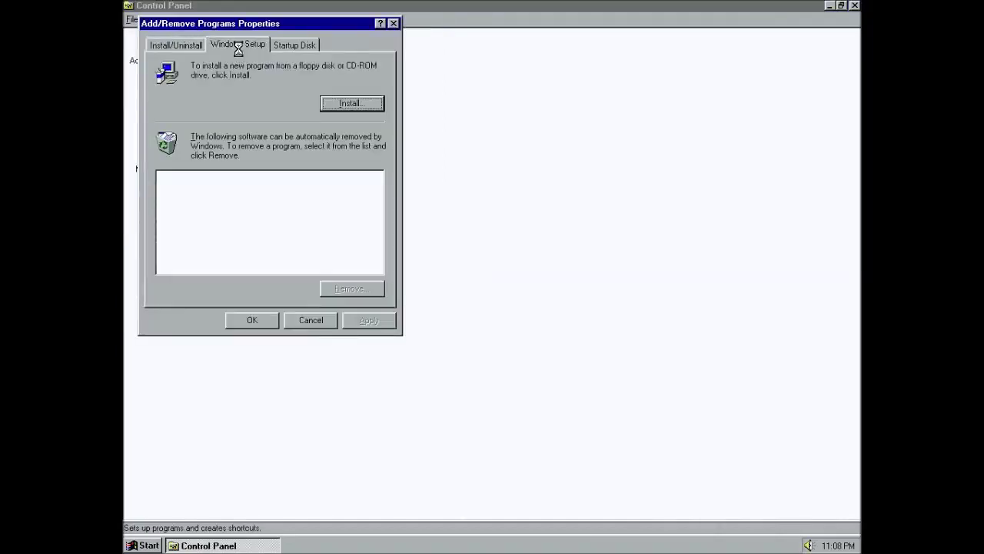
left_click(287, 46)
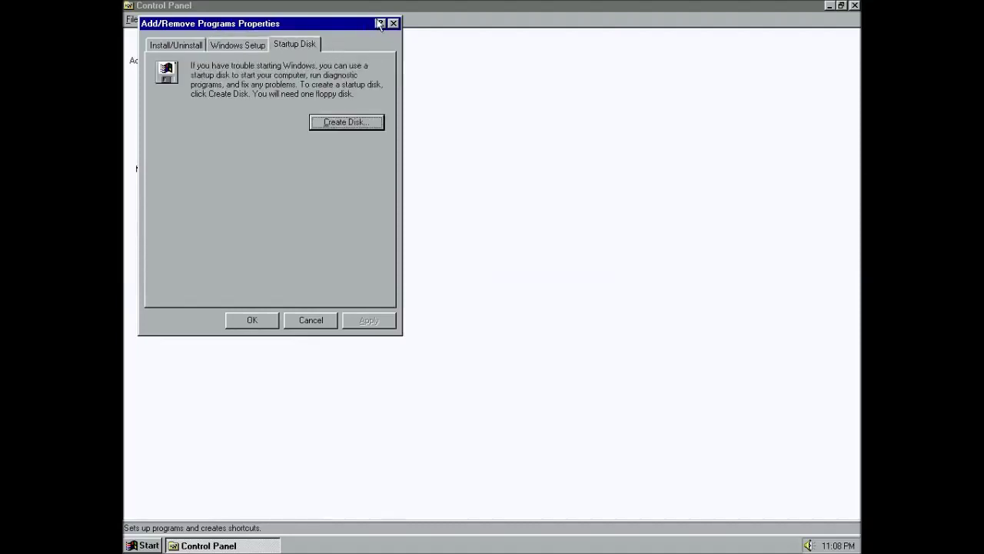
left_click(394, 26)
- View the time zone settings in Date/Time Properties and close the dialog
left_click(321, 46)
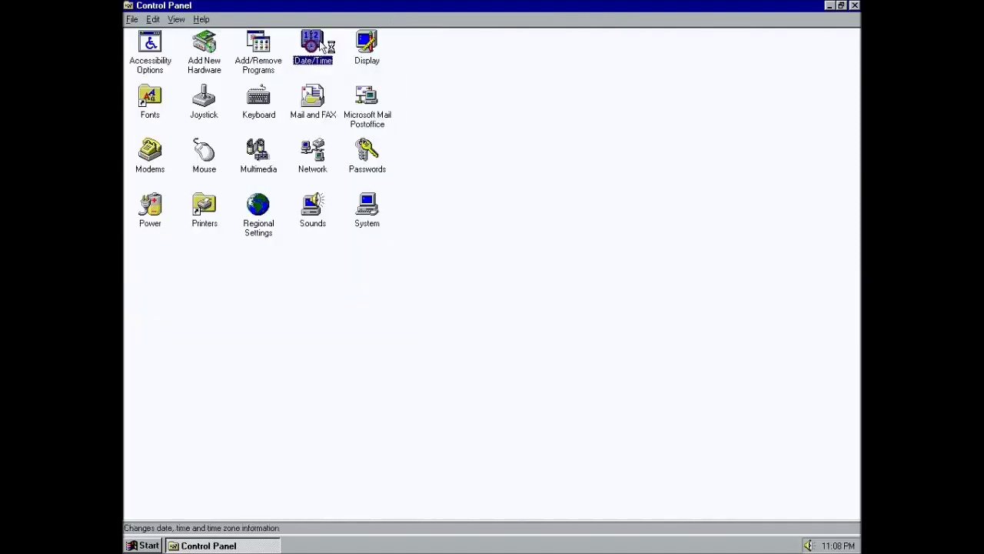
left_click(245, 62)
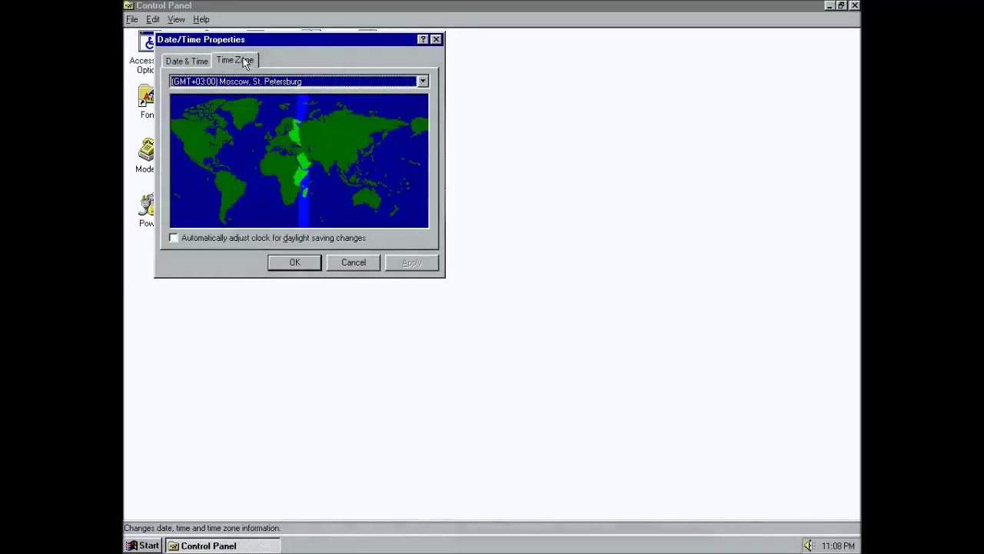
left_click(436, 39)
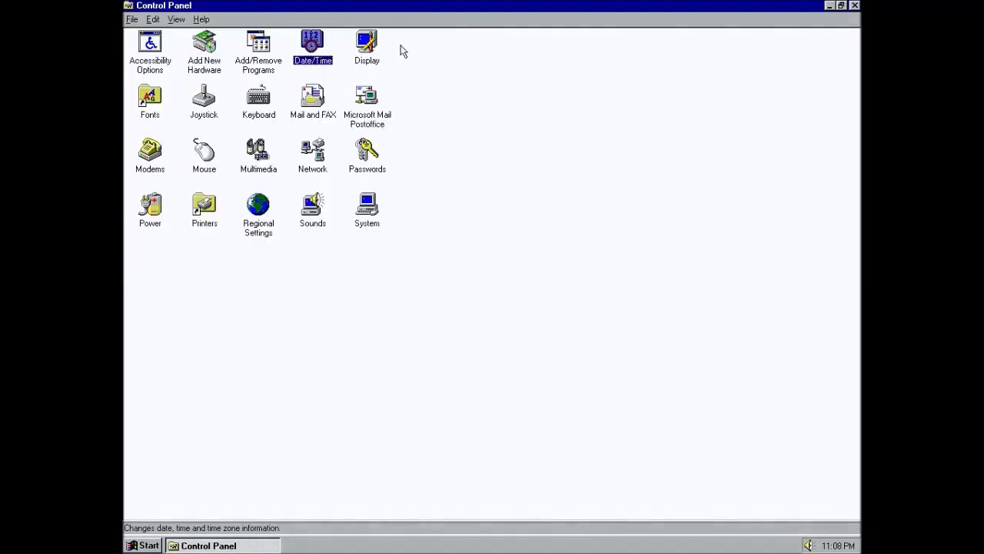
- Preview the Cars, Castle Walls, Autumn Leaves and Argyle wallpapers in Display Properties and return the selection to (None)
double_click(362, 51)
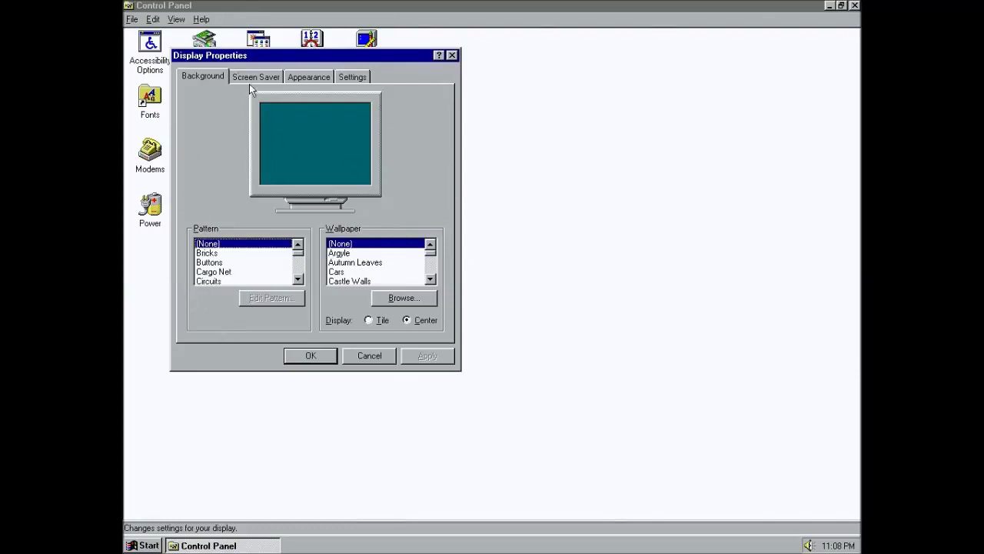
left_click(344, 271)
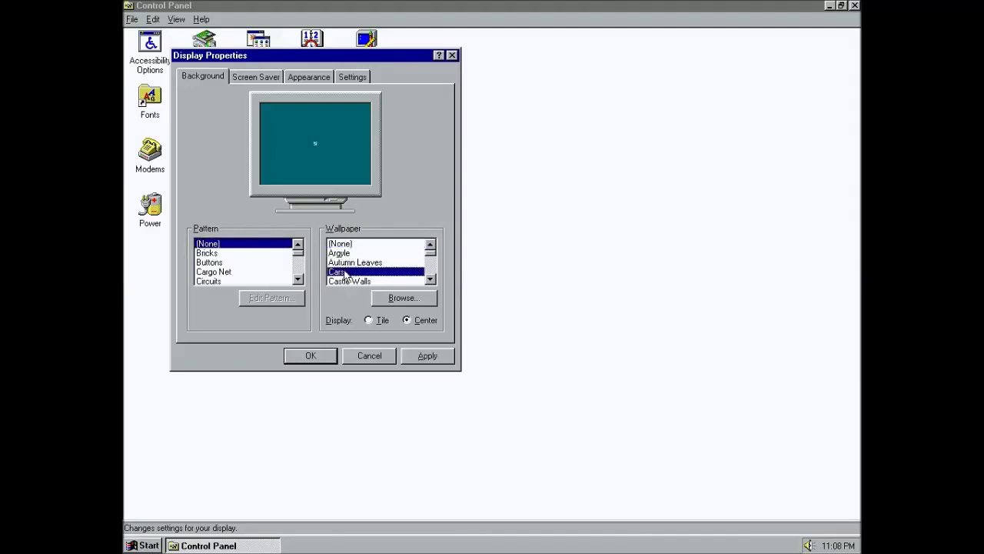
left_click(350, 281)
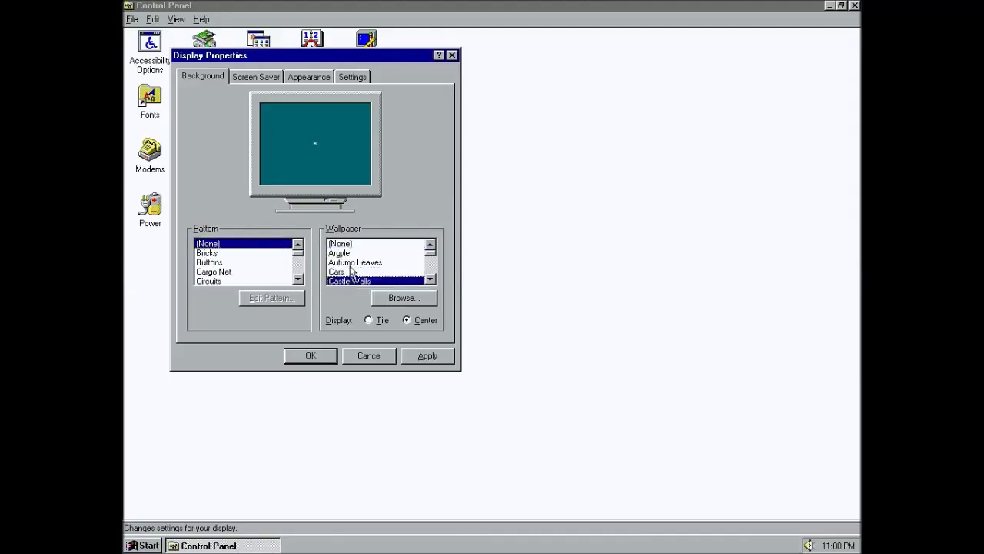
left_click(351, 263)
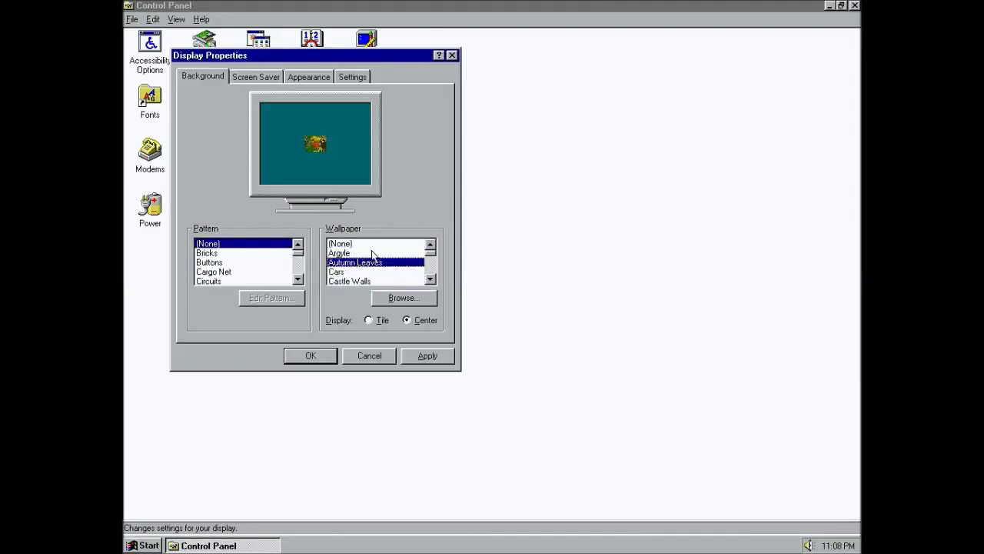
left_click(372, 253)
left_click(372, 244)
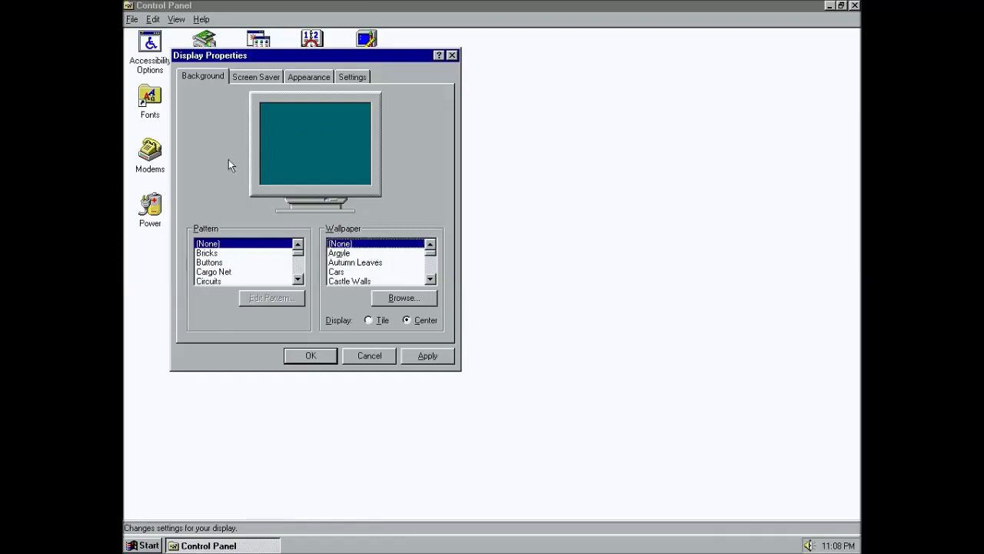
- Examine the list of available screen savers in Display Properties, keeping (None) selected
left_click(254, 77)
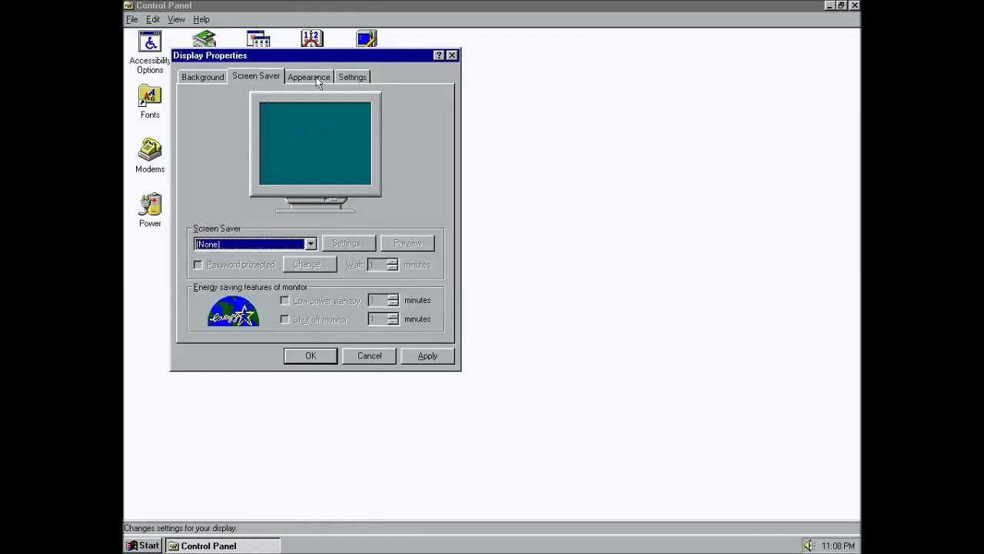
left_click(279, 245)
left_click(279, 245)
left_click(280, 245)
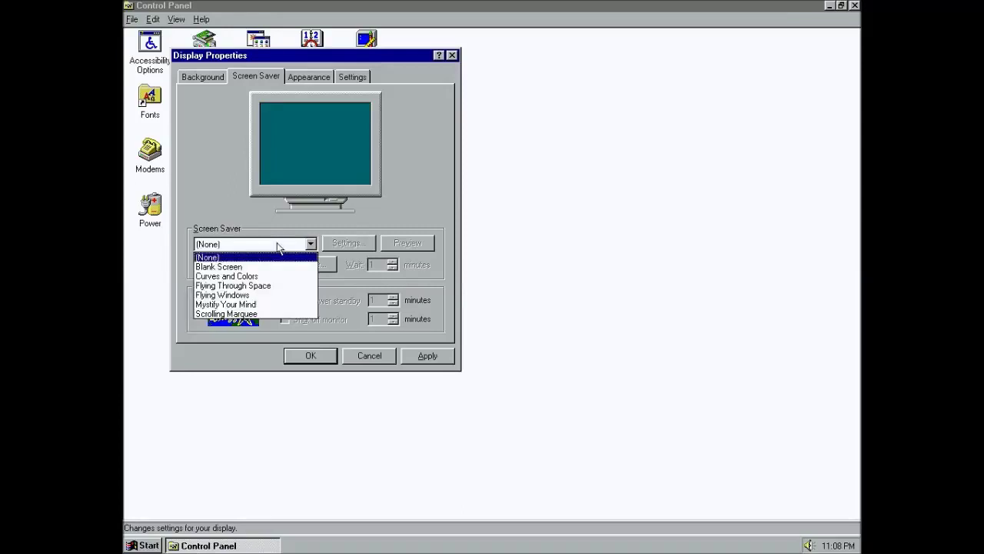
left_click(279, 245)
- View the appearance scheme and the color and resolution settings, and close Display Properties
left_click(298, 75)
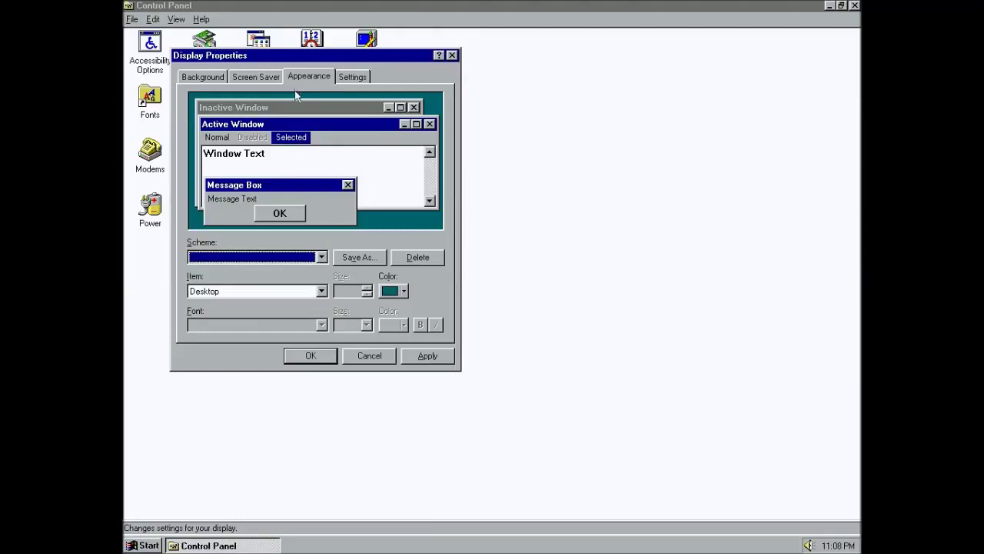
left_click(354, 77)
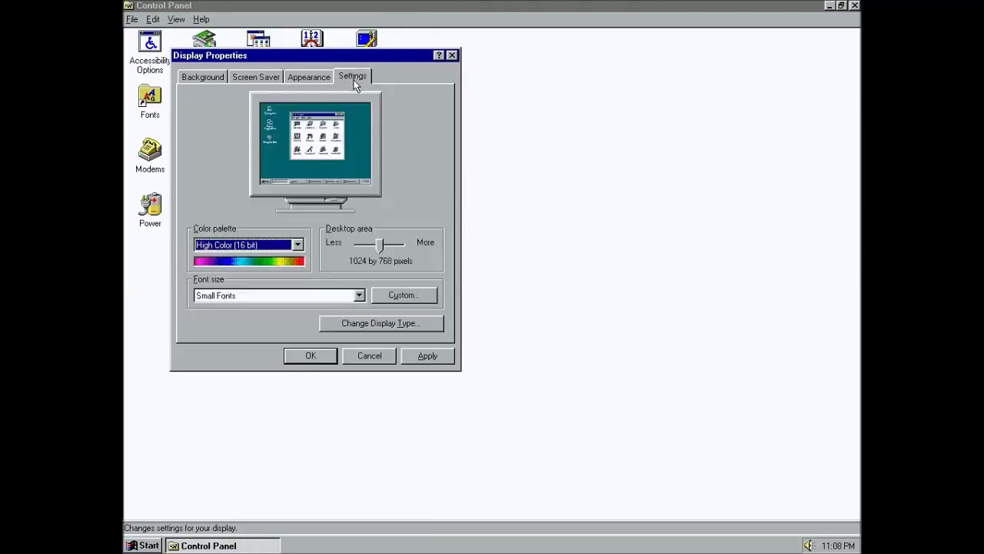
left_click(452, 56)
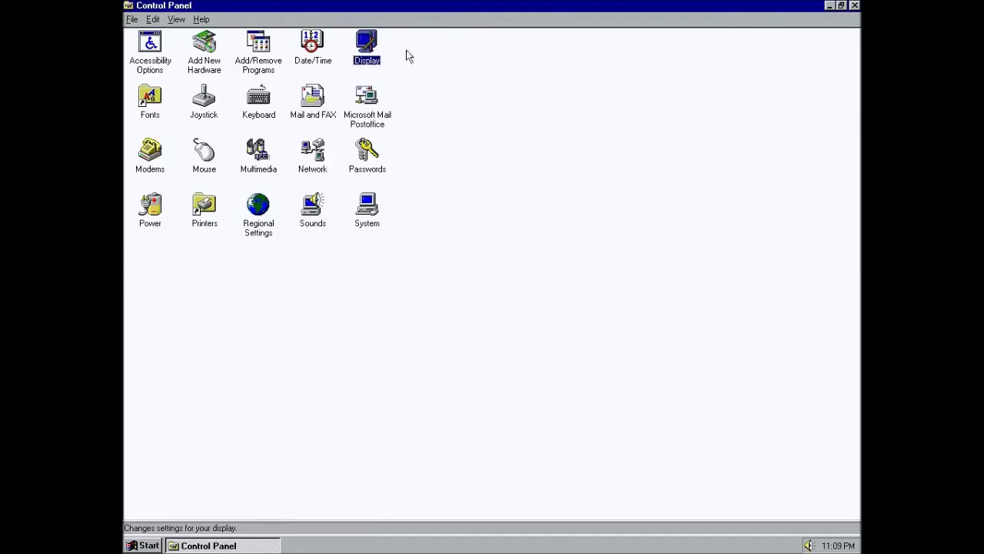
- View the installed fonts and the Joystick Properties, closing each window
double_click(154, 106)
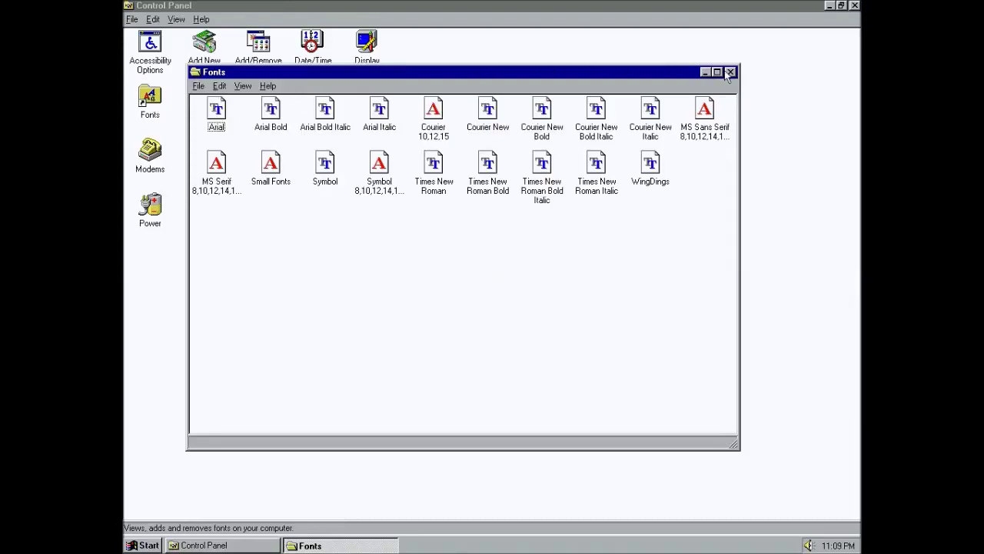
left_click(730, 72)
left_click(206, 98)
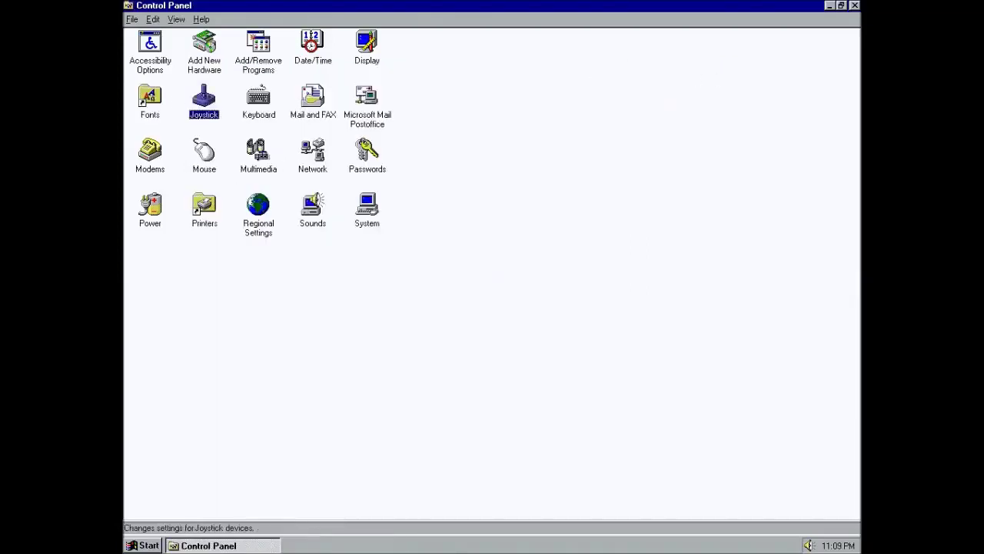
double_click(206, 99)
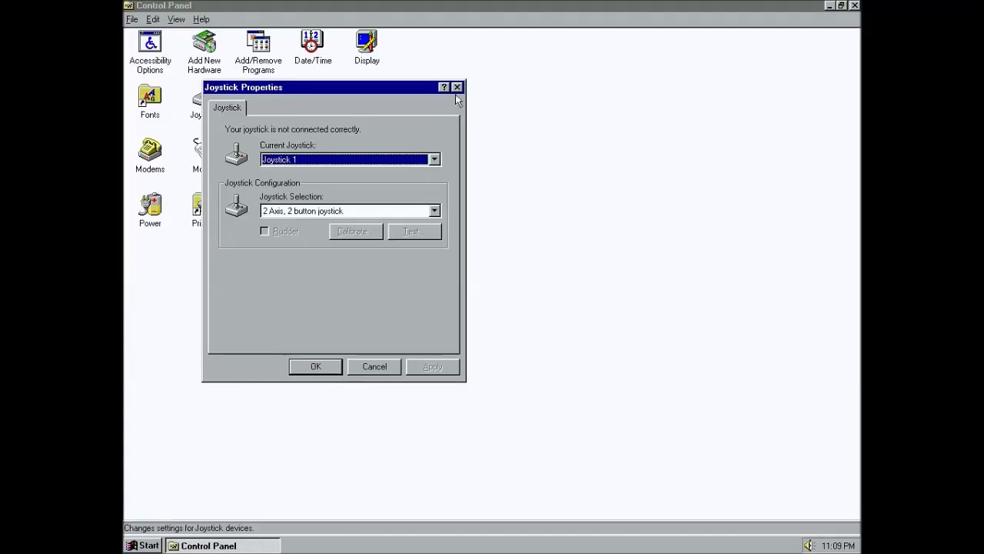
left_click(456, 88)
- View the speed, language and general settings in Keyboard Properties and close the dialog
double_click(263, 99)
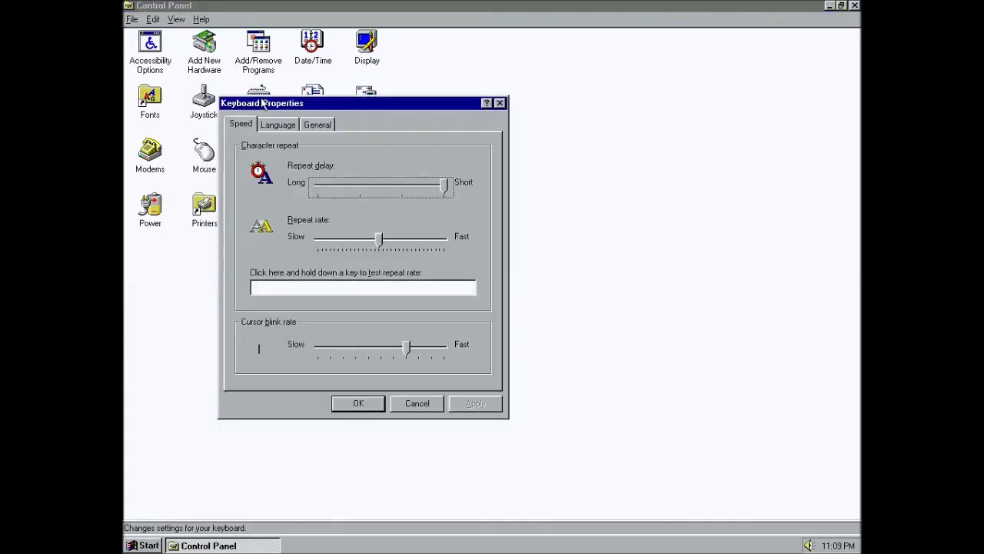
left_click(277, 125)
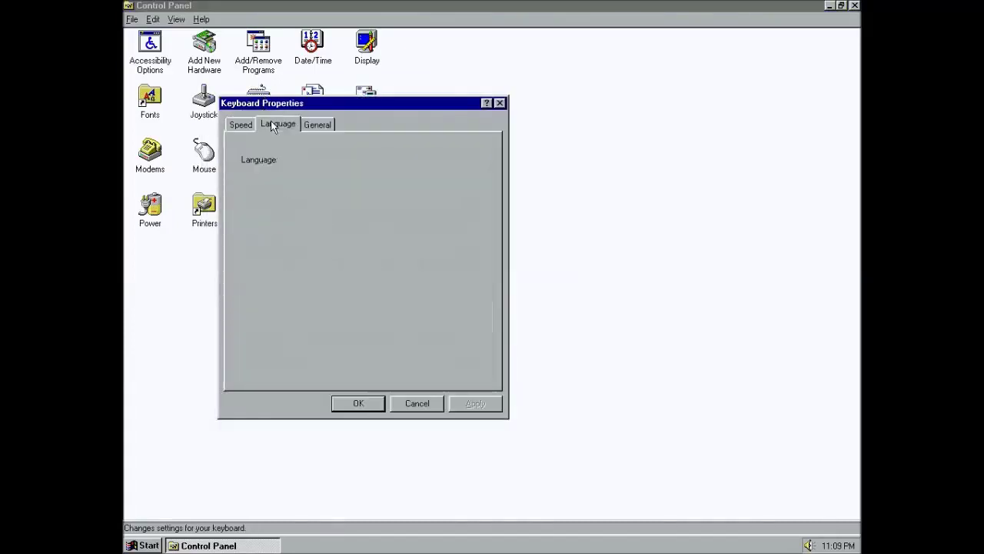
left_click(316, 127)
left_click(499, 103)
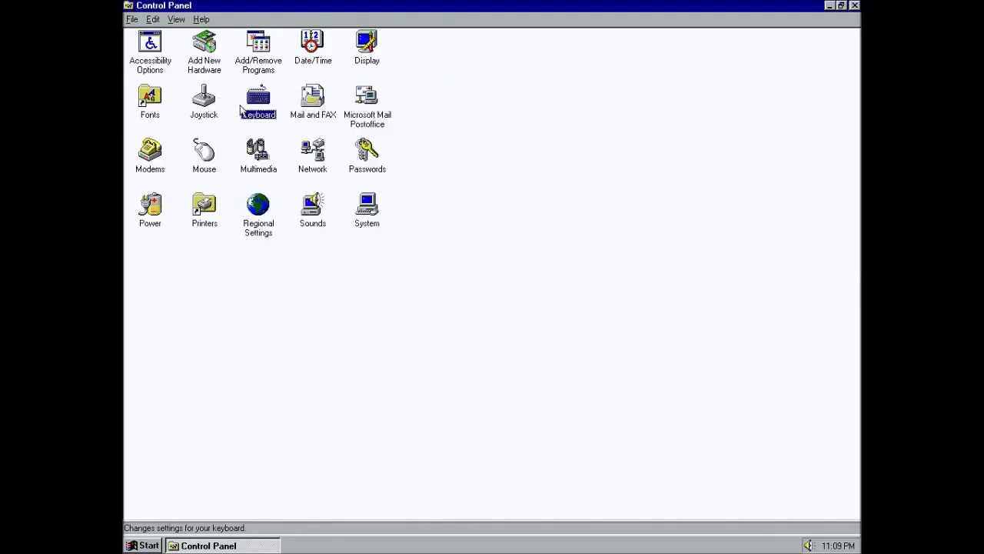
- View the Microsoft Exchange profiles and the Workgroup Postoffice Admin wizard, closing both without changes
double_click(321, 105)
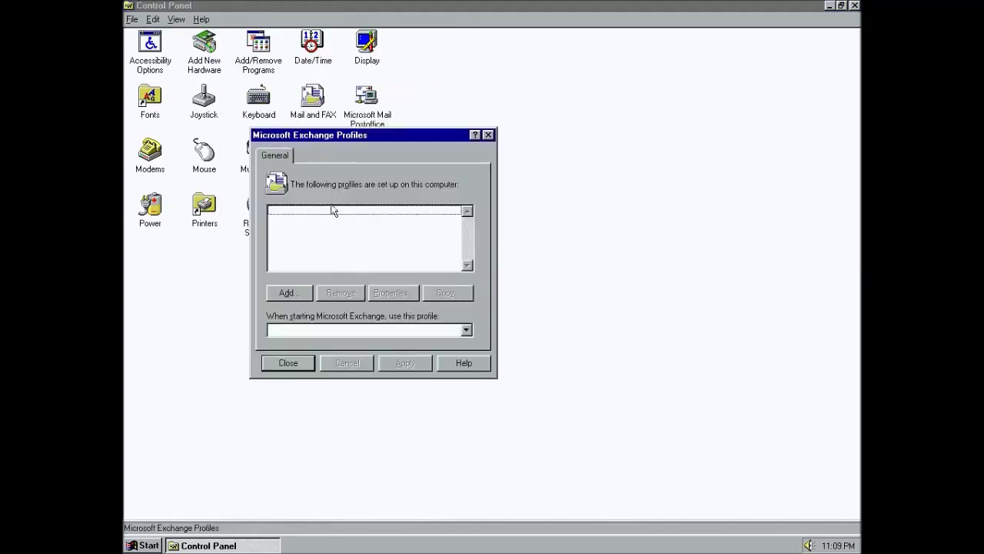
left_click(487, 135)
double_click(373, 111)
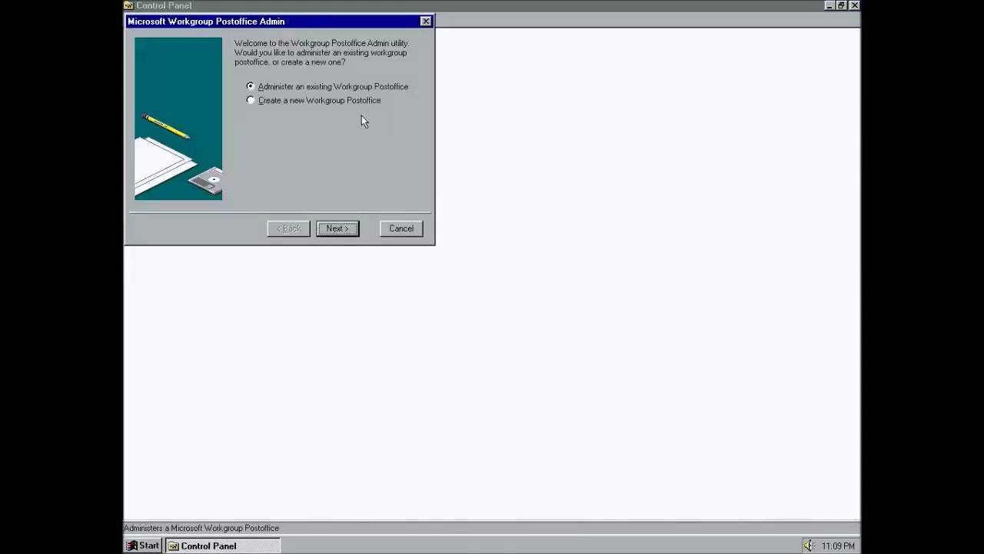
left_click(421, 234)
- View and cancel the Install New Modem wizard, and review all Mouse Properties pages, trying the double-click test area
double_click(156, 151)
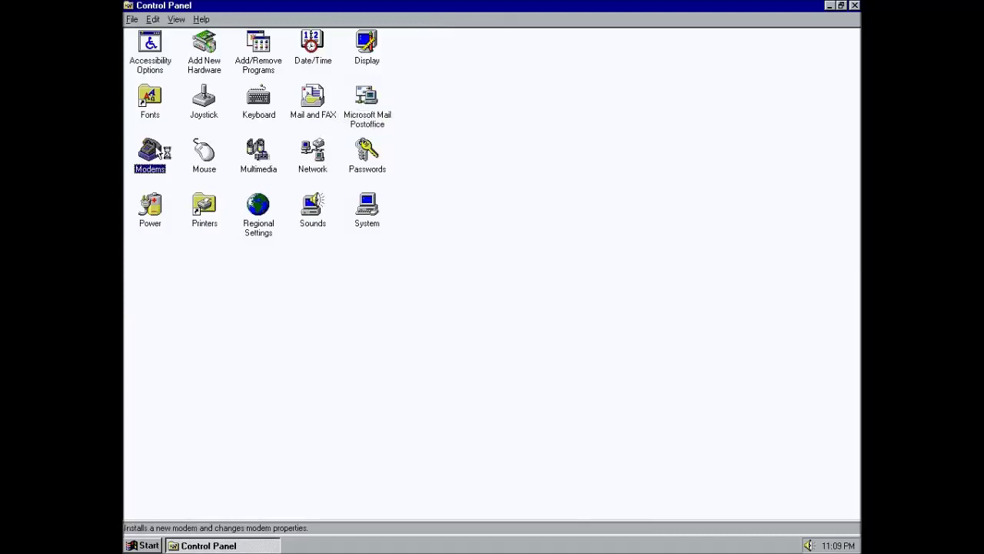
left_click(412, 214)
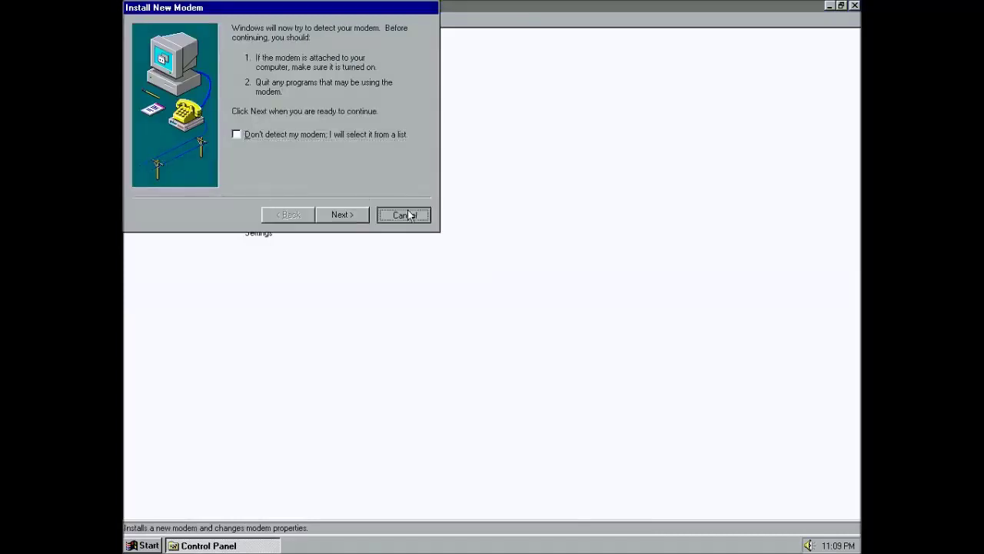
double_click(197, 153)
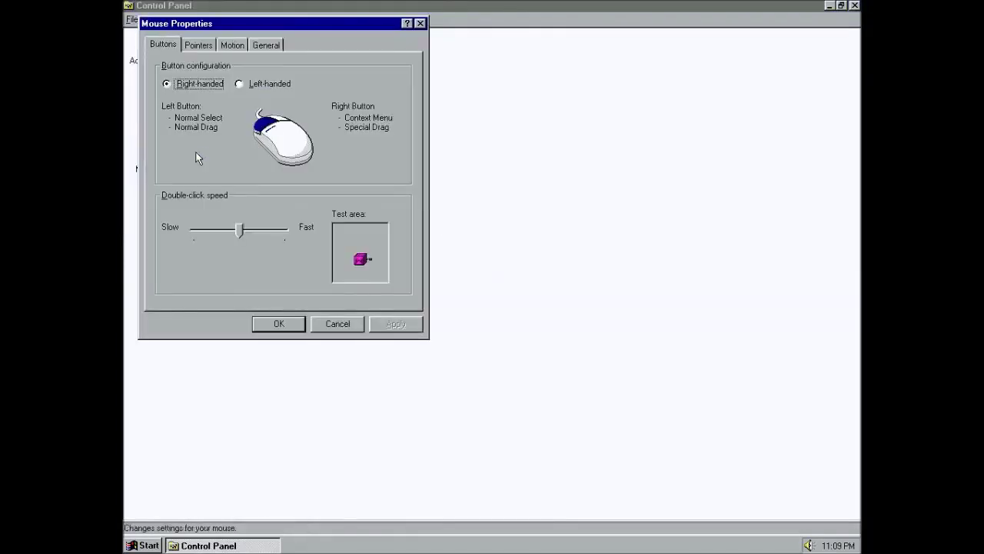
double_click(348, 245)
left_click(199, 46)
left_click(234, 47)
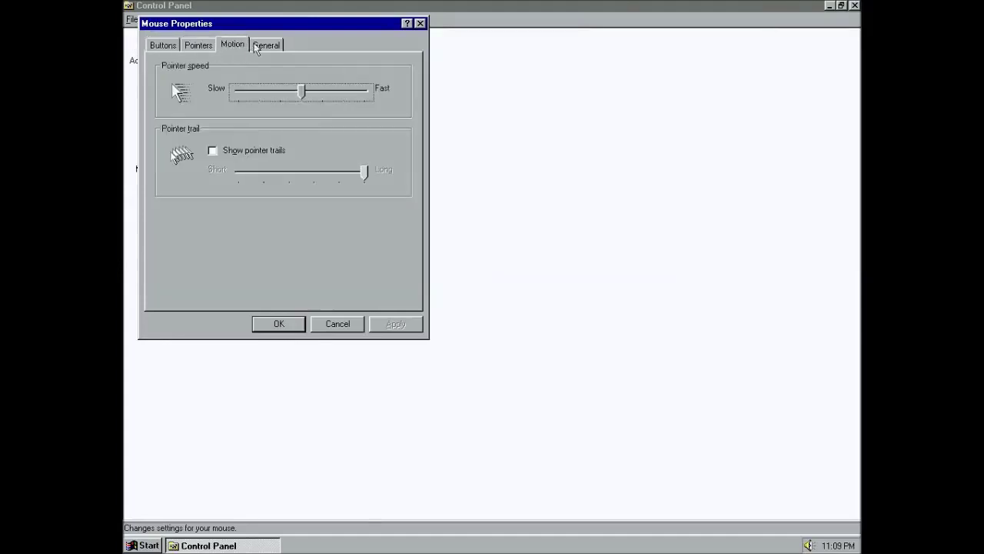
left_click(266, 44)
left_click(422, 25)
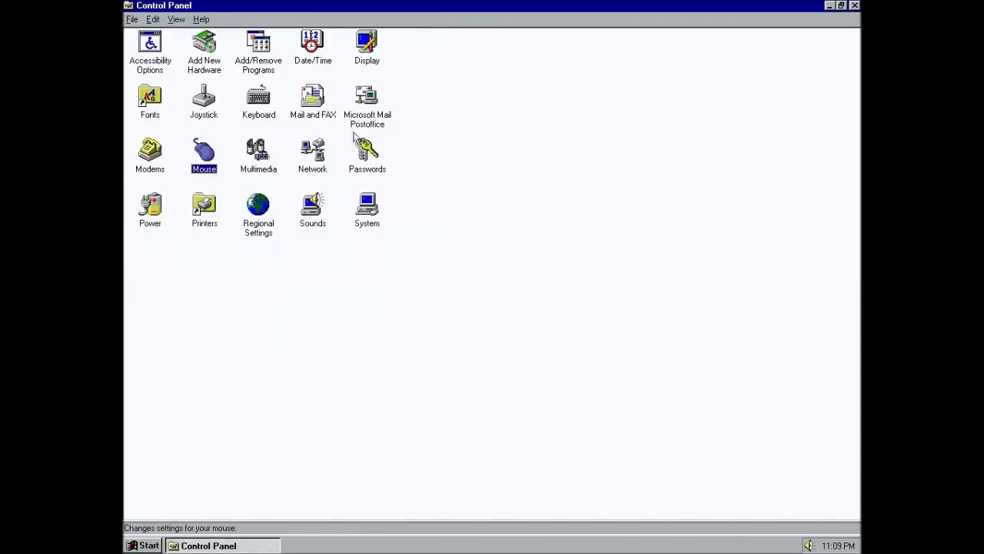
- View the audio, video, MIDI, CD music and advanced settings in Multimedia Properties and close the dialog
double_click(261, 160)
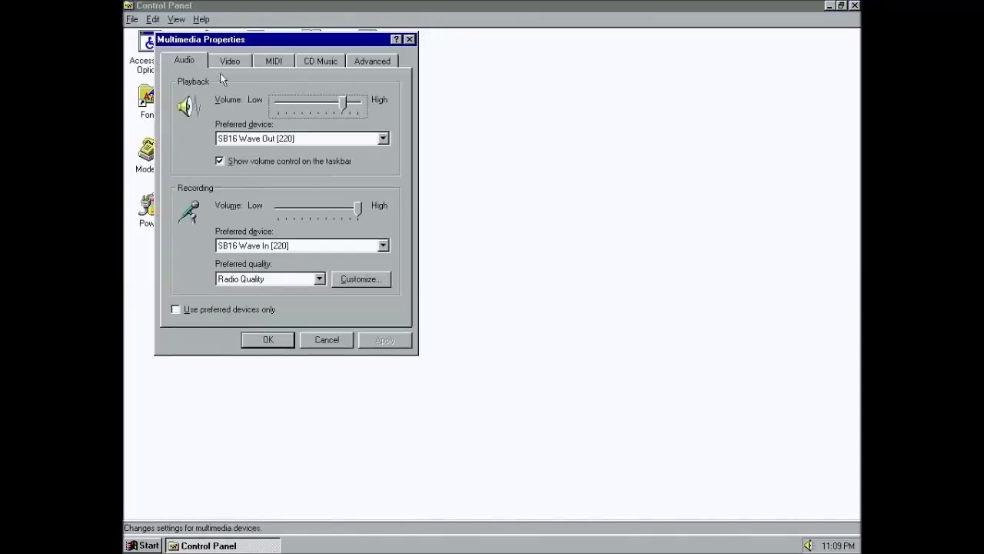
left_click(229, 62)
left_click(274, 61)
left_click(321, 62)
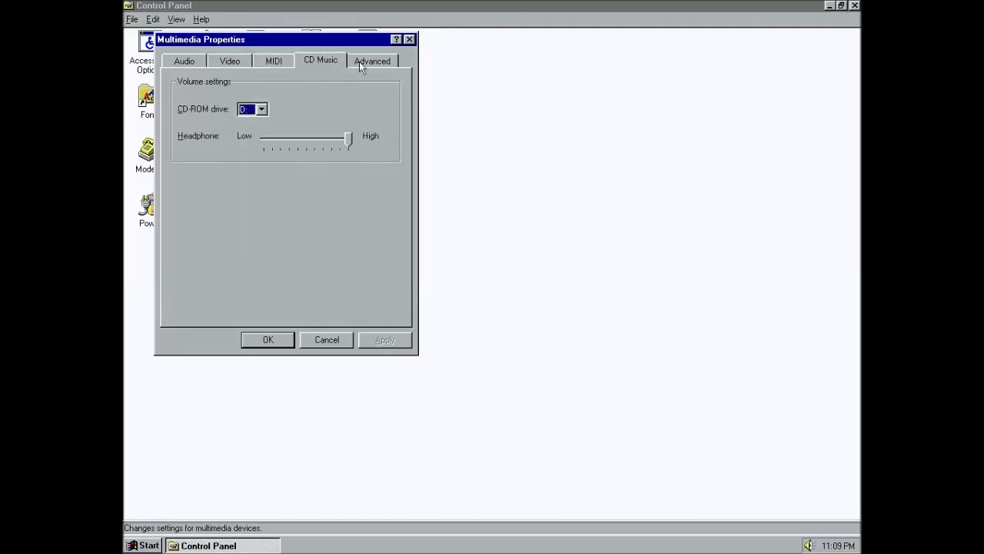
left_click(359, 61)
left_click(409, 39)
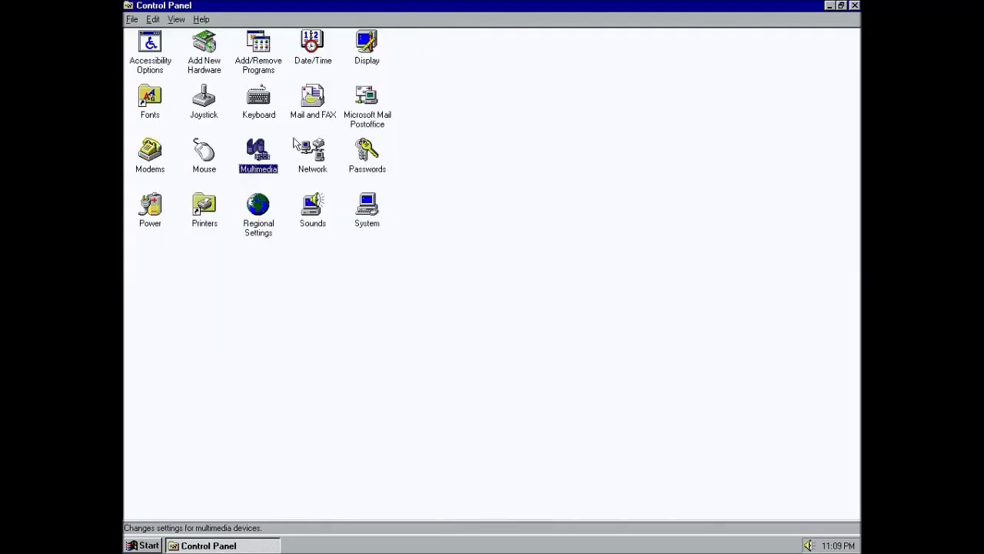
- View the network configuration, identification and access control settings and close the Network dialog
double_click(322, 155)
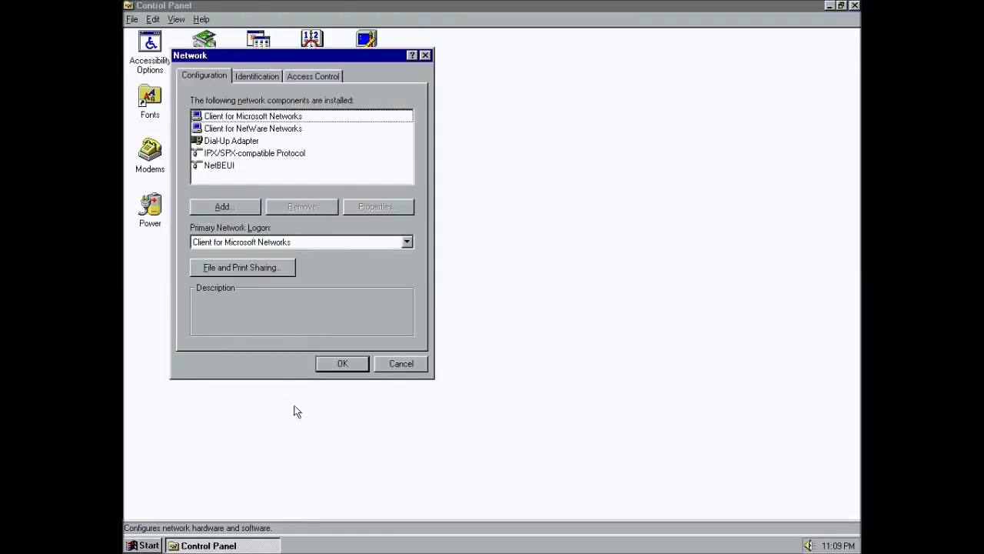
left_click(255, 75)
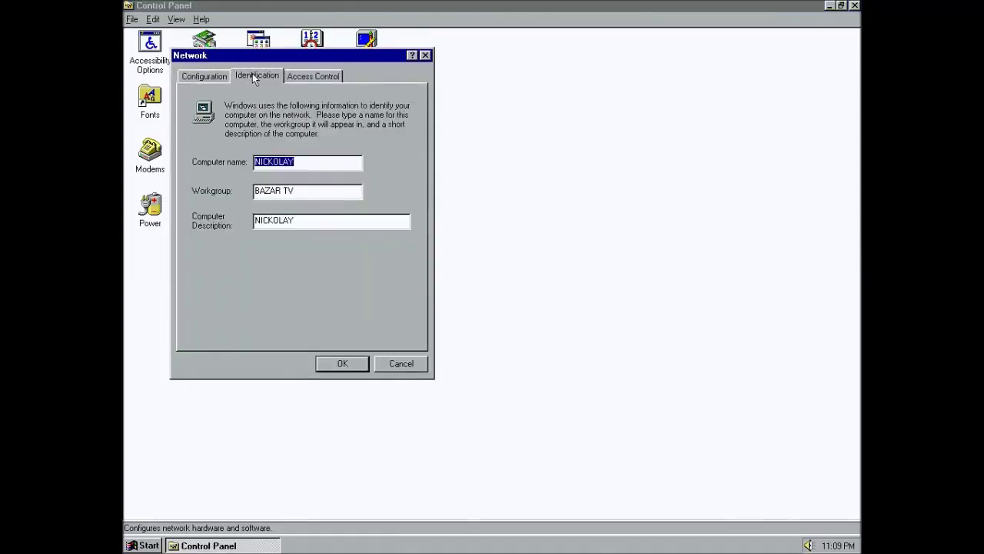
left_click(294, 76)
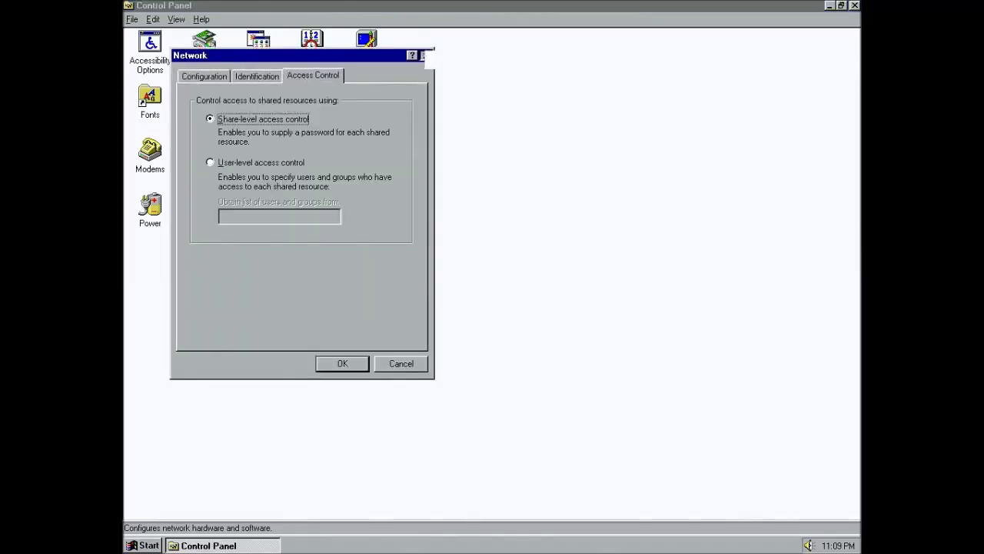
left_click(426, 55)
- View the password-change options and user profile settings in Passwords Properties and close the dialog
double_click(364, 157)
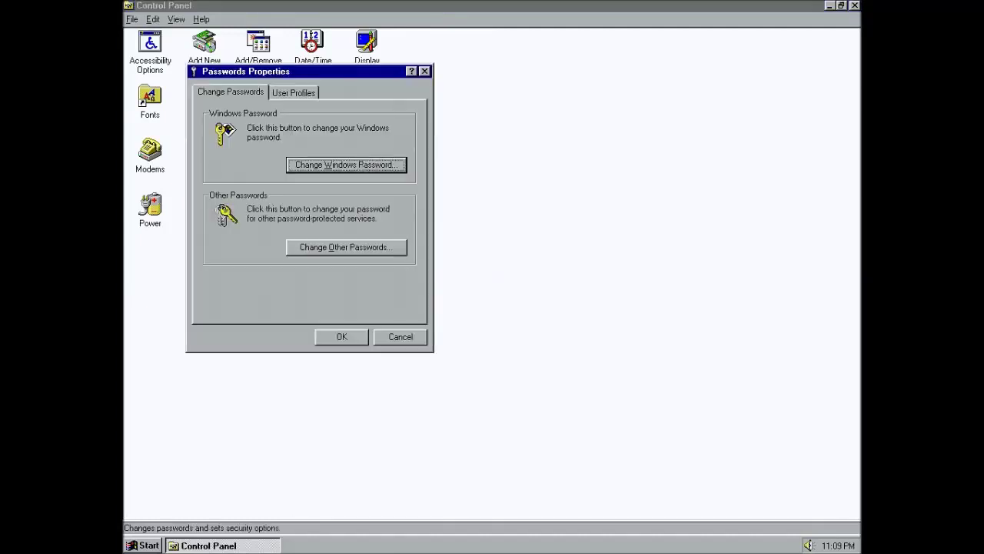
left_click(297, 96)
left_click(426, 72)
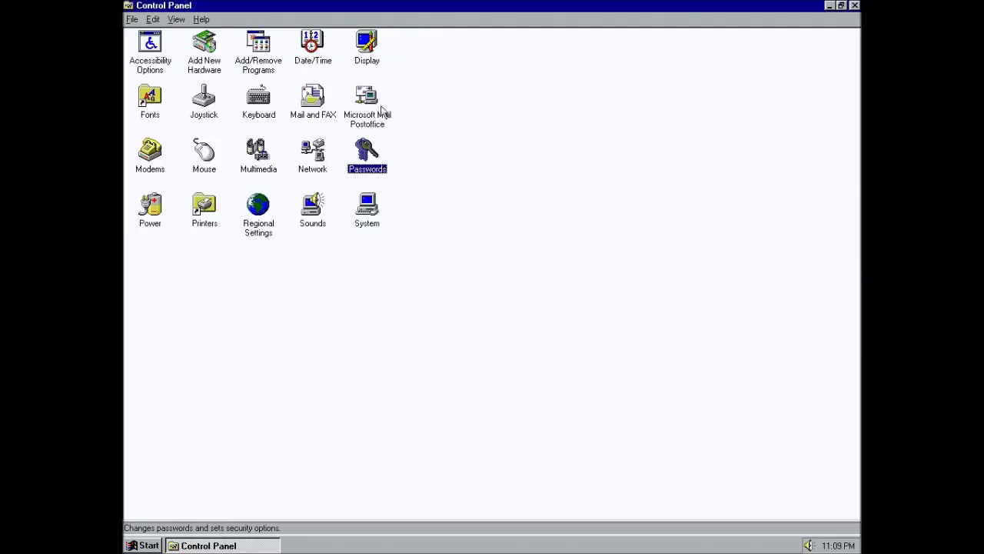
- View the Power Properties and the contents of the Printers folder, closing each window
double_click(153, 212)
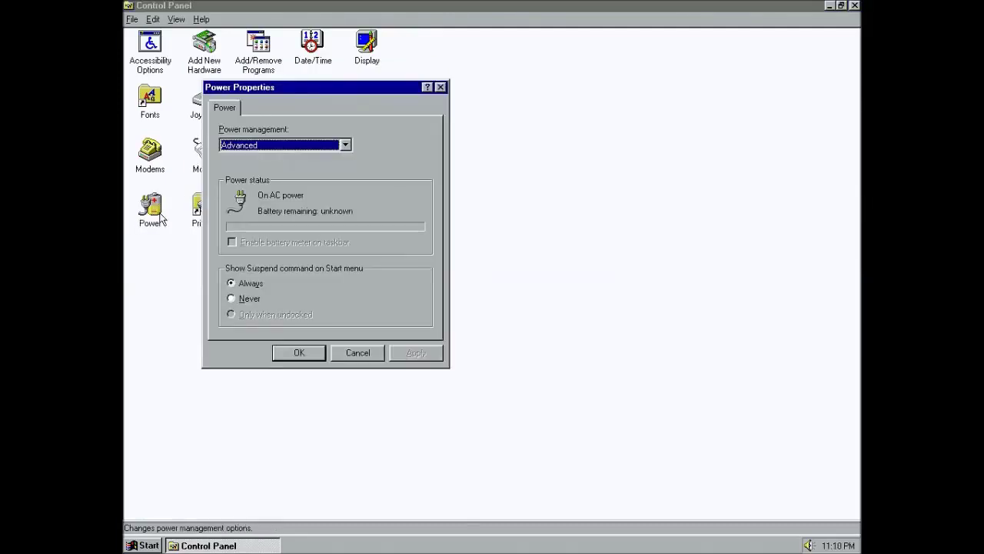
left_click(440, 86)
double_click(213, 206)
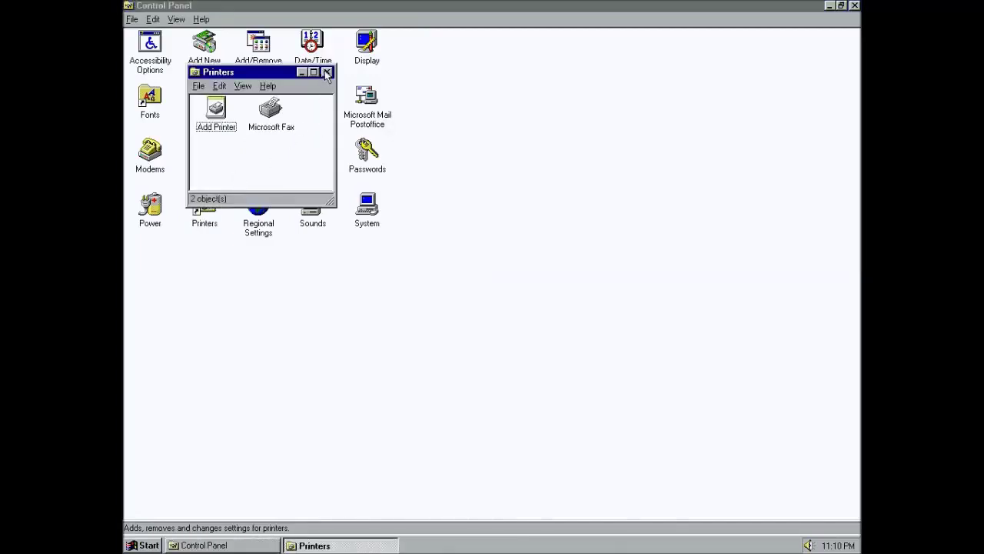
left_click(326, 71)
- Set the regional setting to Russian in Regional Settings Properties and apply it
double_click(257, 205)
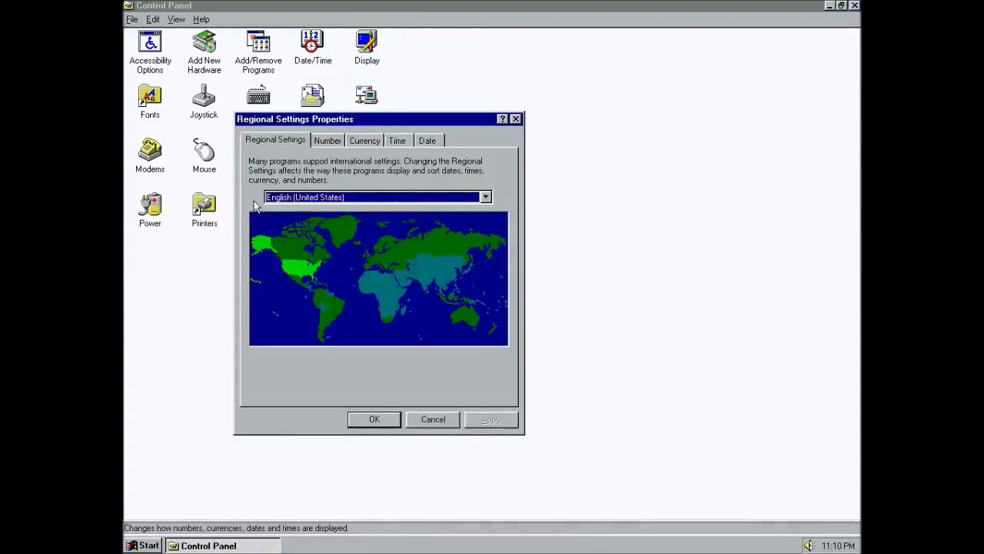
left_click(486, 198)
left_click_drag(490, 266, 480, 290)
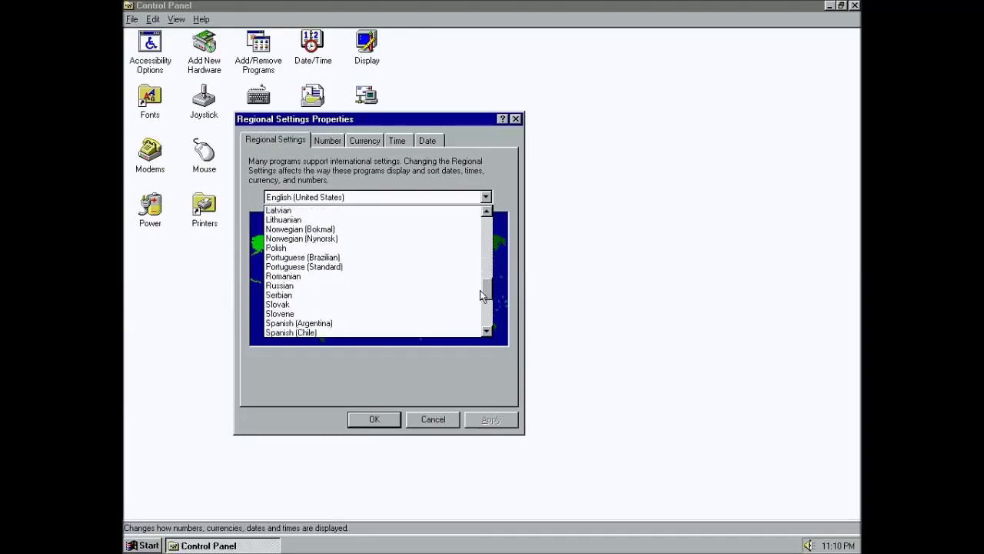
left_click(399, 287)
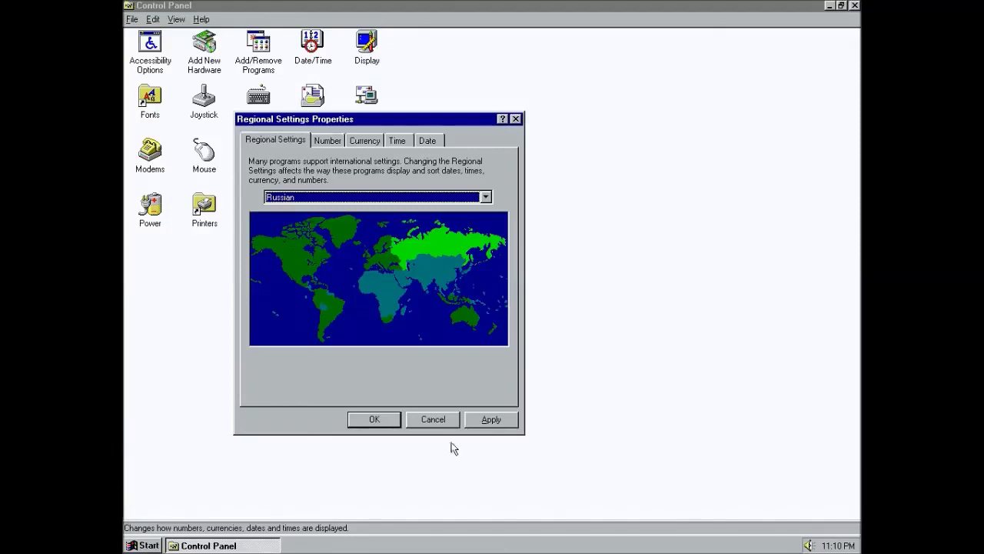
left_click(494, 424)
- Review the number, currency, time and date formats for the Russian region and close the dialog with the setting kept
left_click(324, 143)
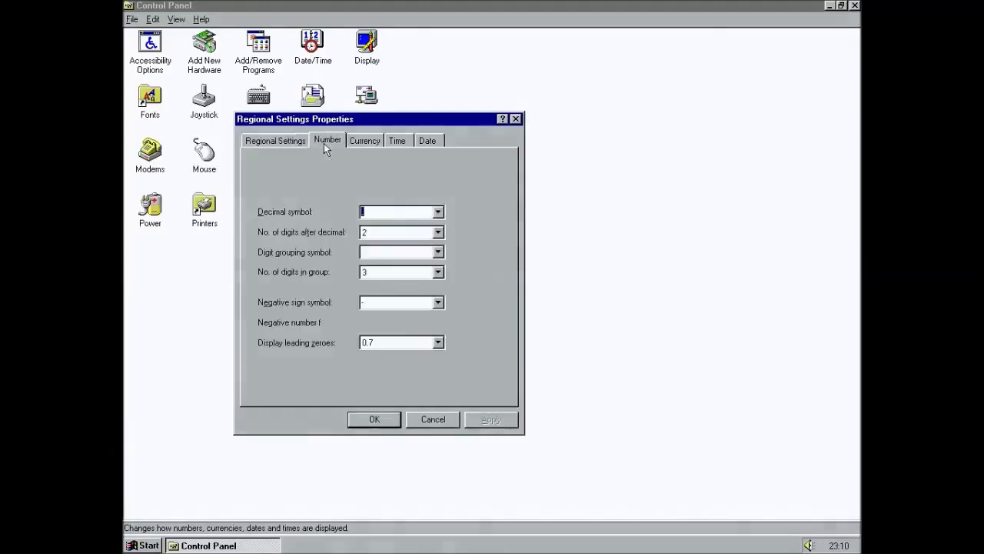
left_click(366, 142)
left_click(398, 141)
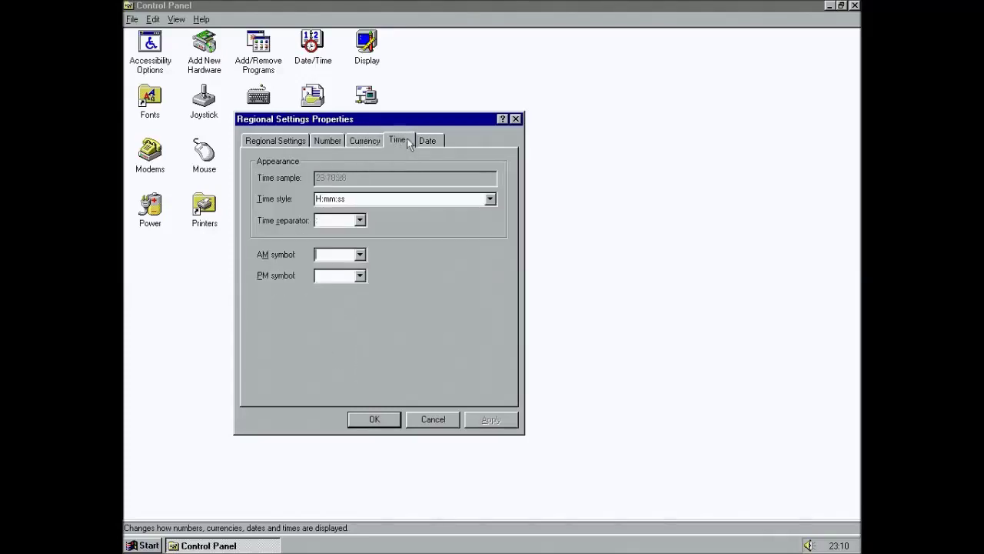
left_click(427, 141)
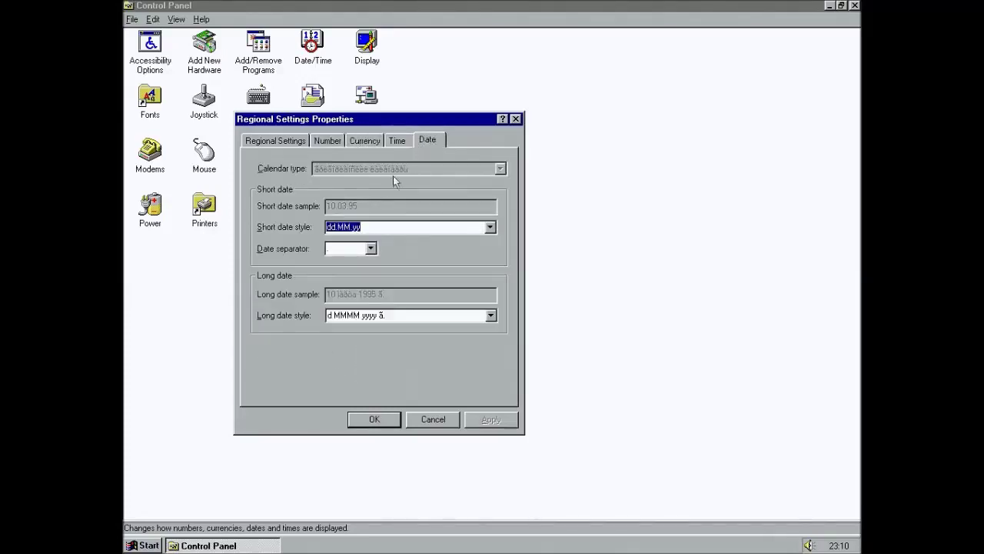
left_click(274, 141)
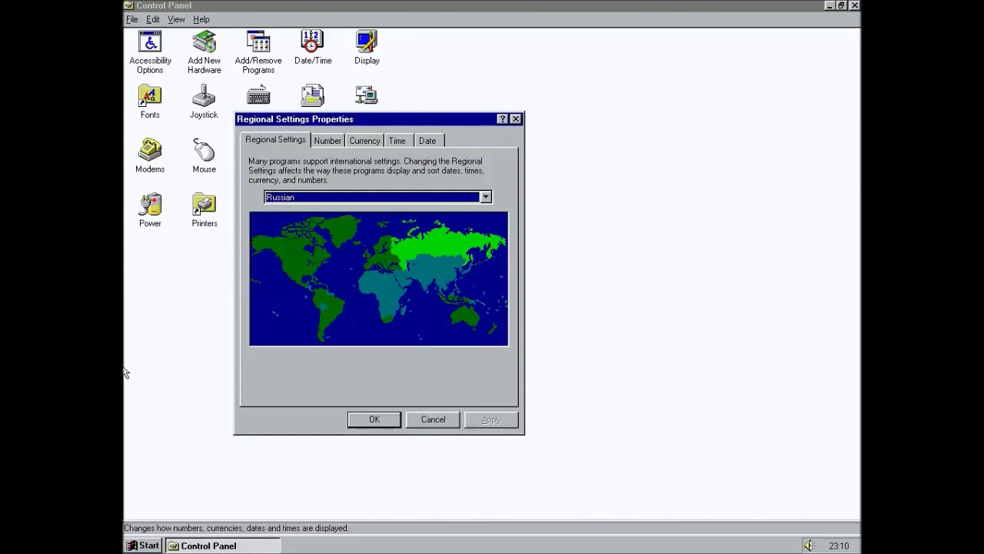
left_click(362, 422)
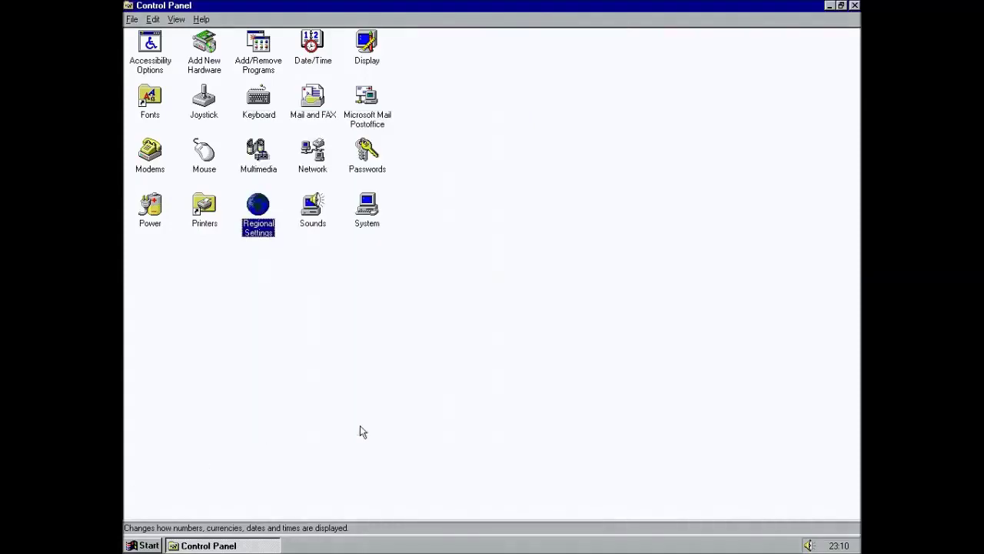
- Review the event list and the sounds available for Start Windows in Sounds Properties, and cancel the dialog
double_click(309, 207)
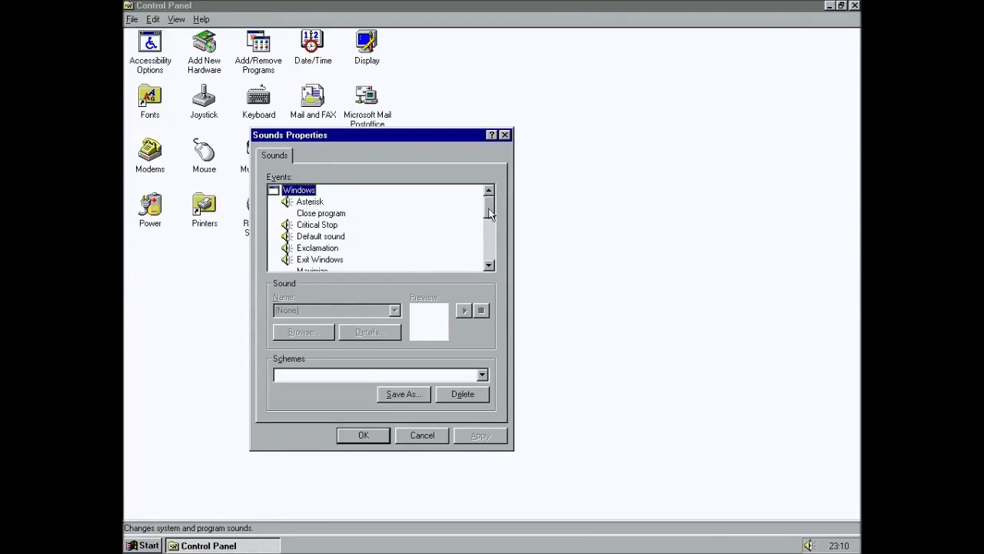
left_click_drag(490, 206, 492, 257)
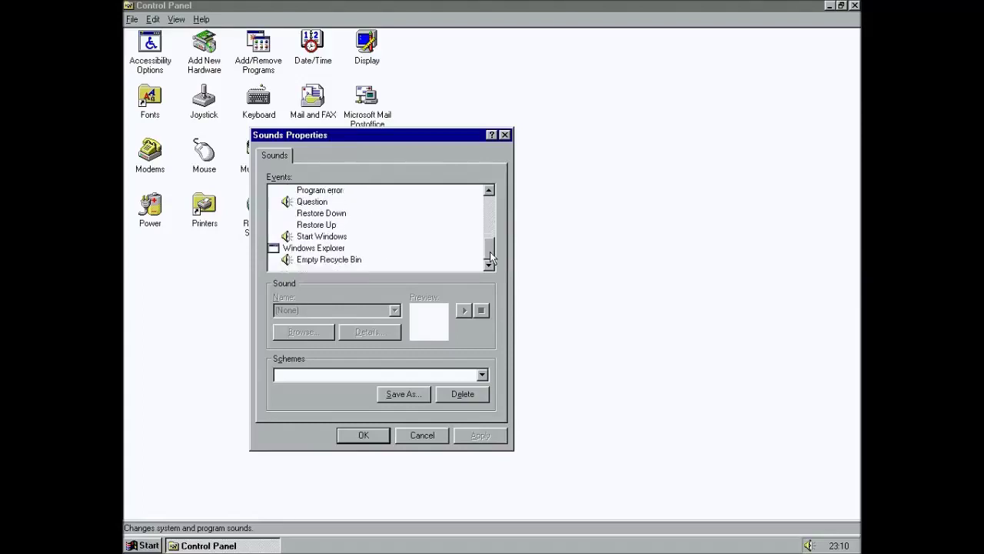
left_click(331, 235)
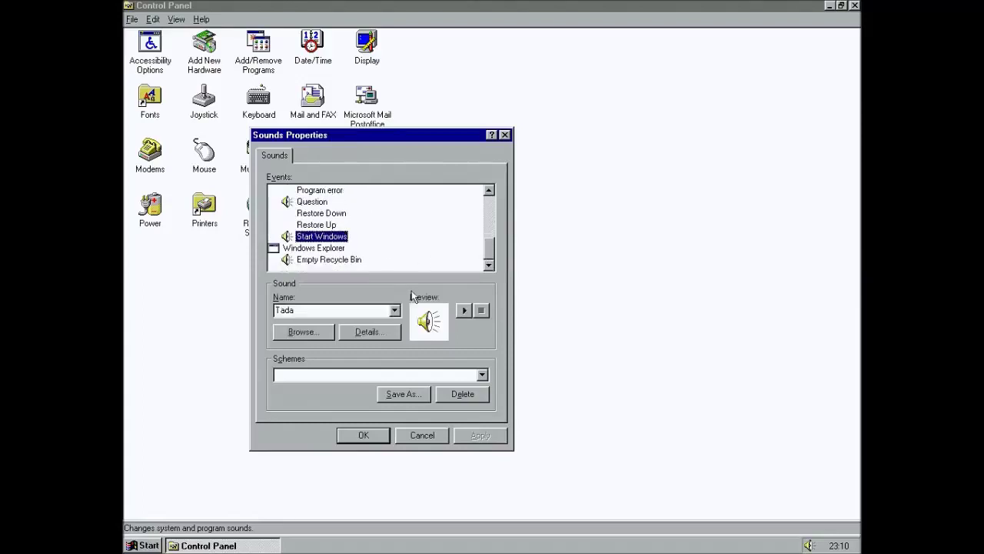
left_click(394, 310)
left_click(395, 324)
left_click(395, 324)
left_click(395, 325)
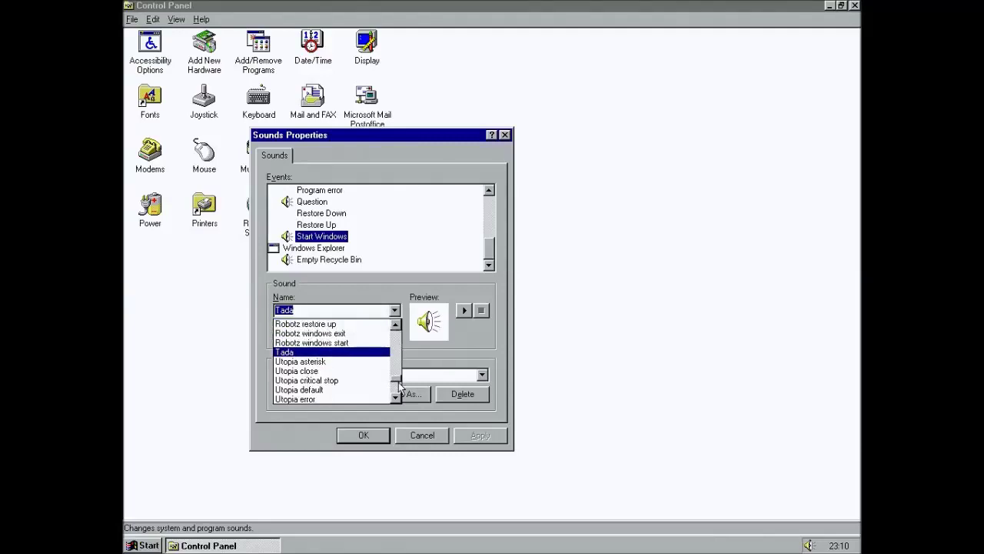
left_click_drag(399, 384, 401, 323)
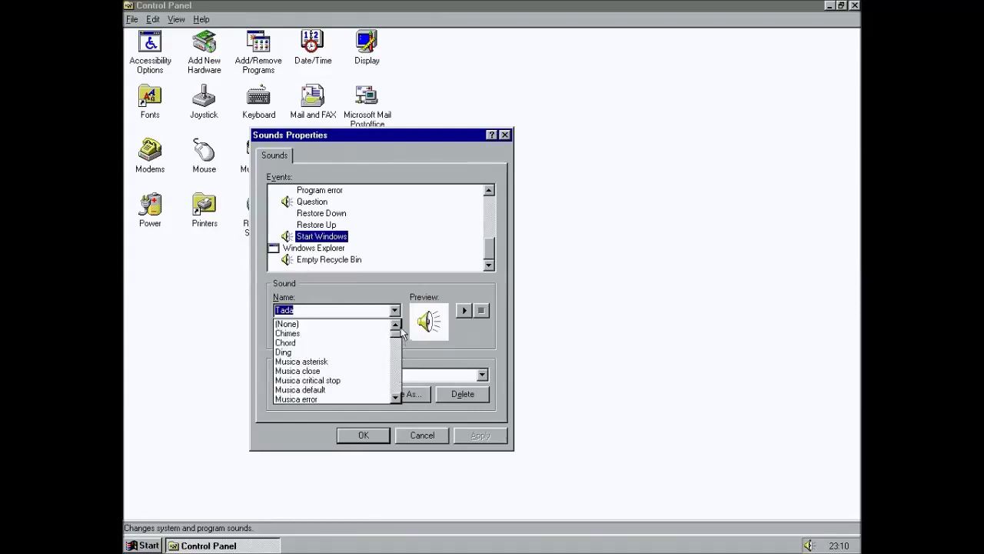
left_click(477, 264)
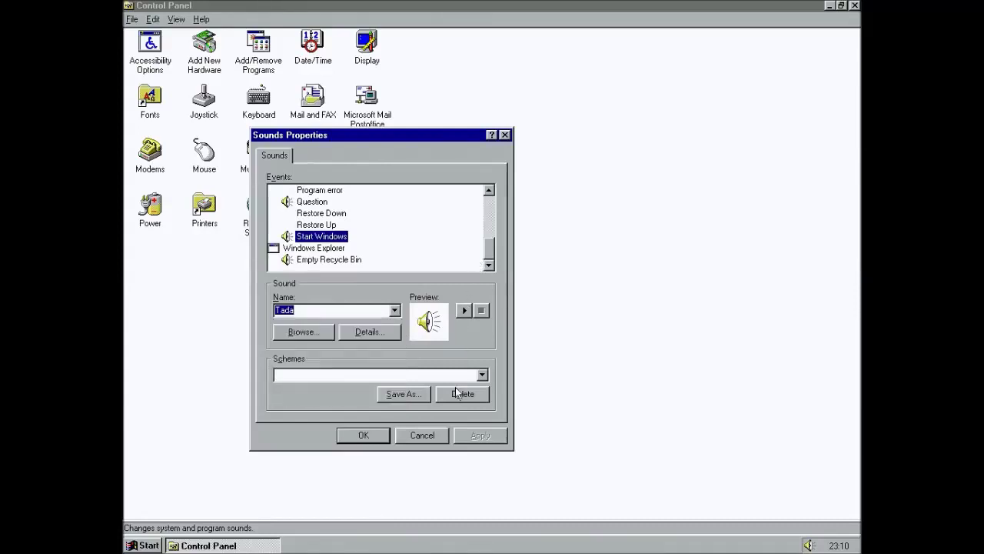
left_click(445, 435)
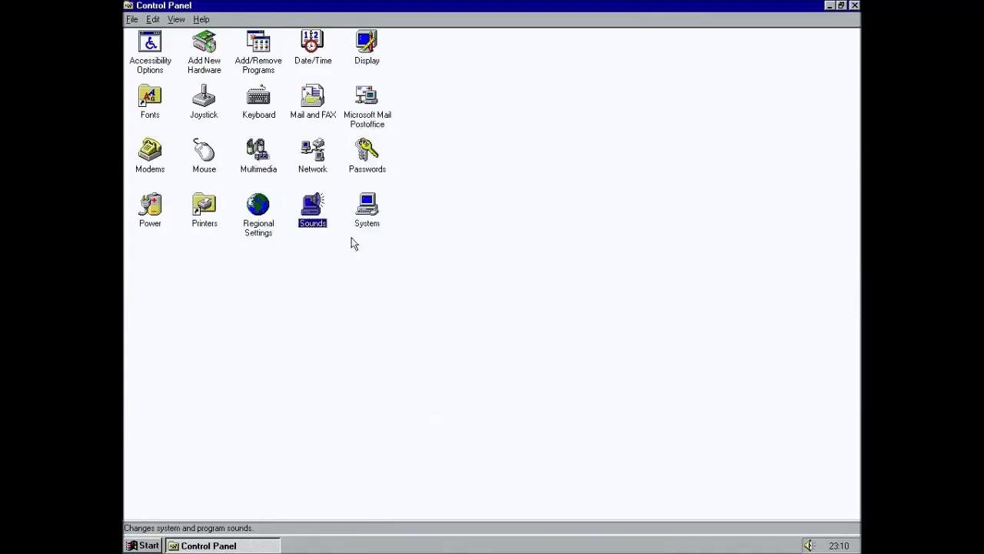
- View the general information, Device Manager, Hardware Profiles and Performance pages of System Properties, closing the dialog and Control Panel
double_click(366, 208)
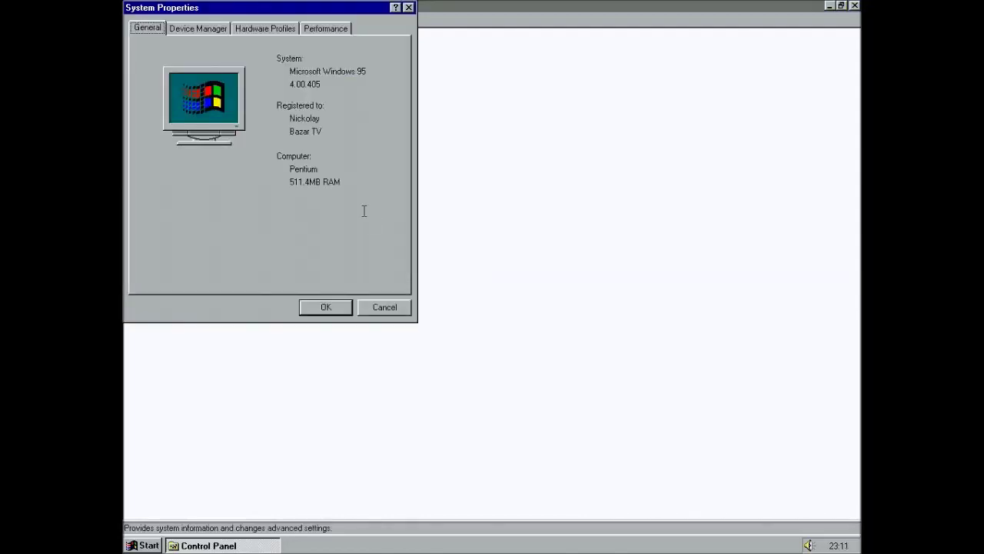
left_click(206, 27)
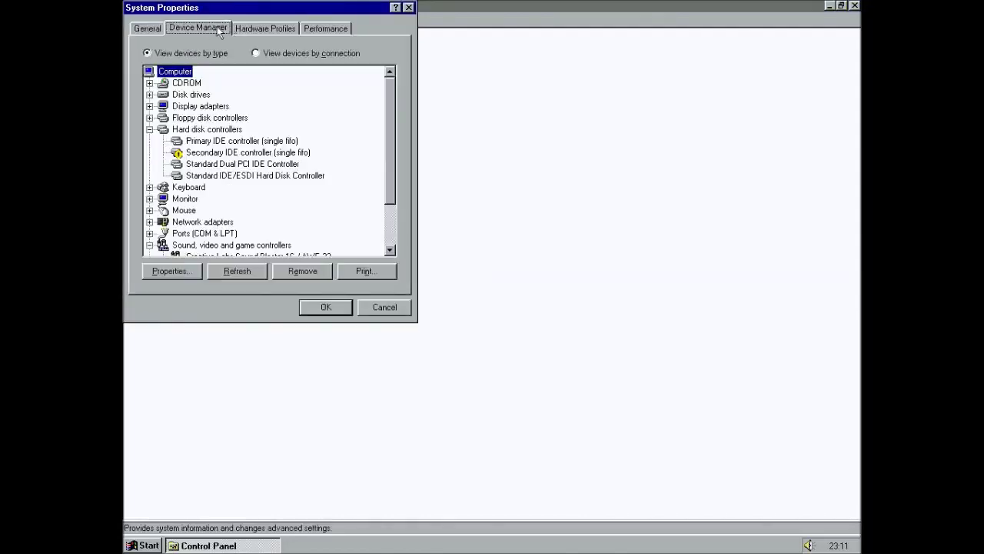
left_click(253, 28)
left_click(315, 26)
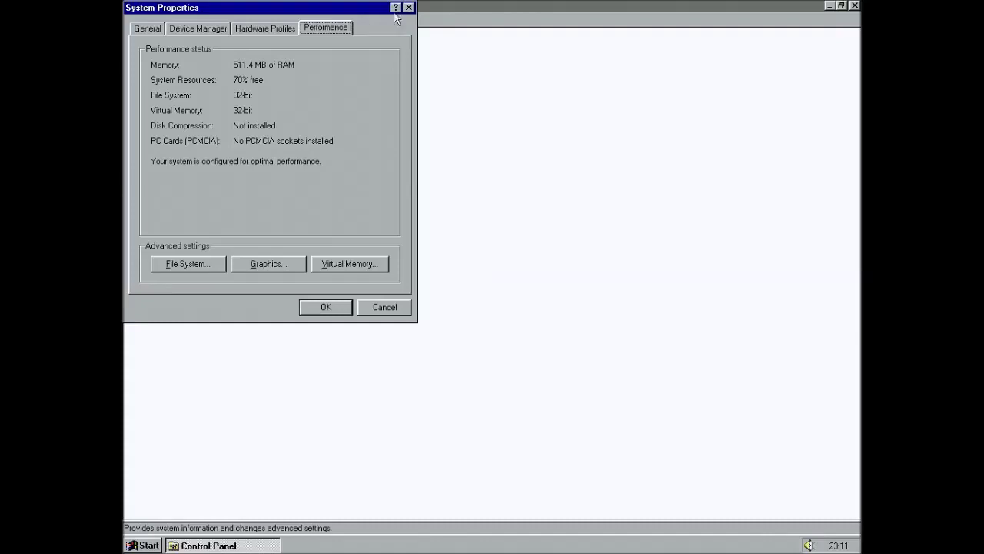
left_click(409, 7)
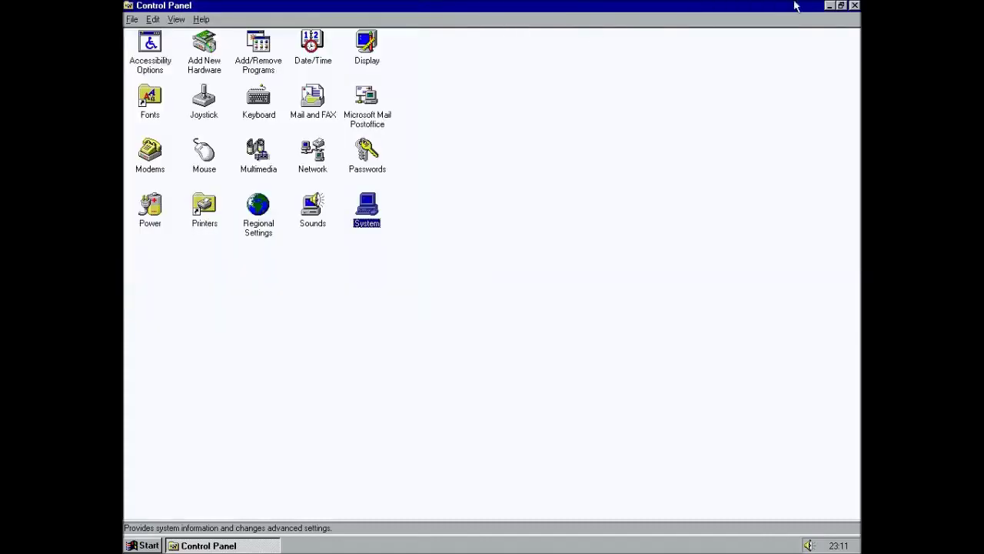
left_click(854, 7)
- View the Find options and open Windows Help, start the Ten minutes to using Windows tour at Starting a Program, and exit it
left_click(146, 545)
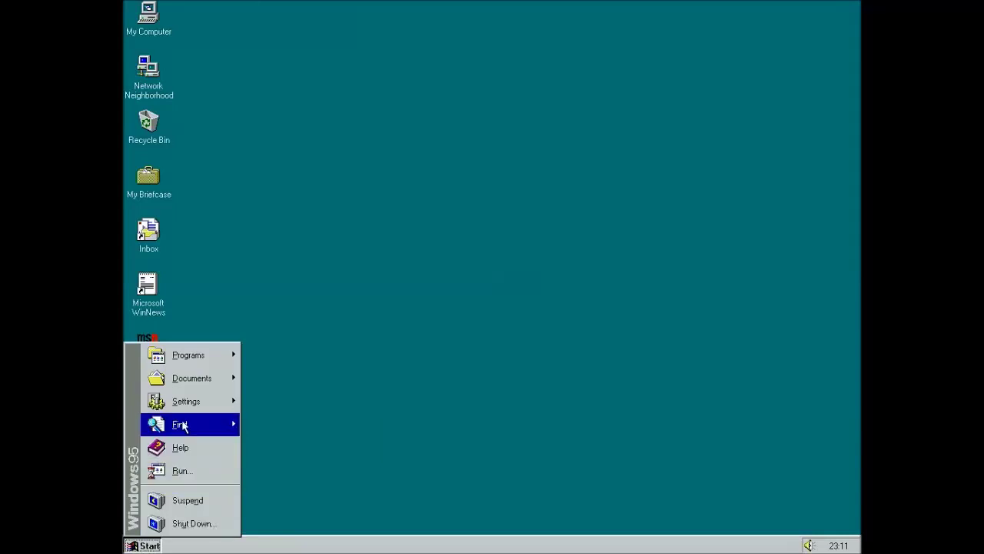
mouse_move(185, 425)
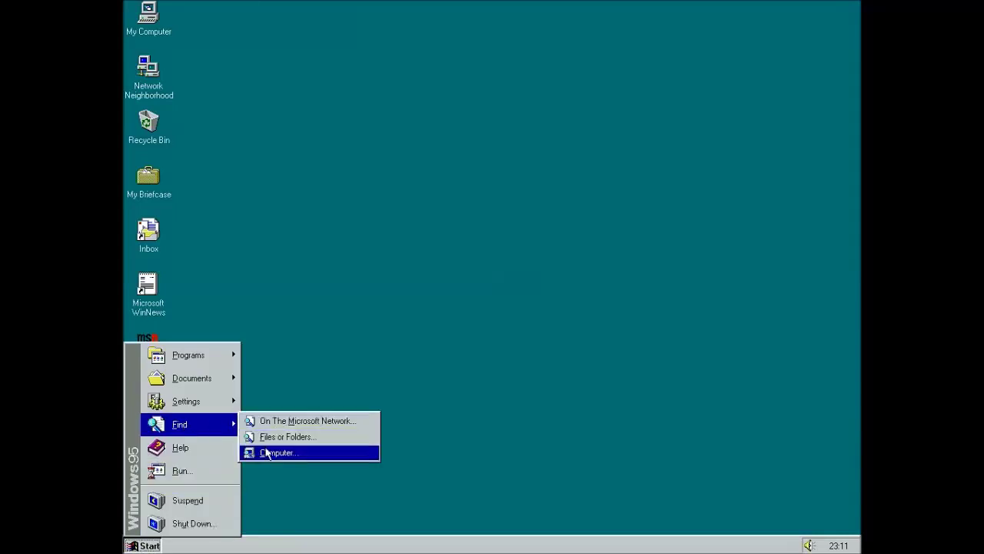
left_click(221, 448)
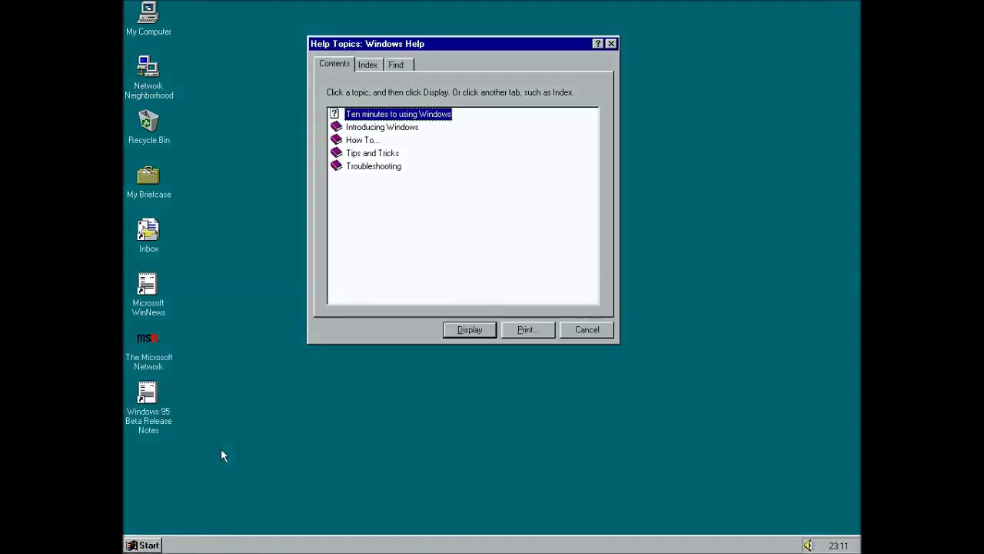
double_click(372, 117)
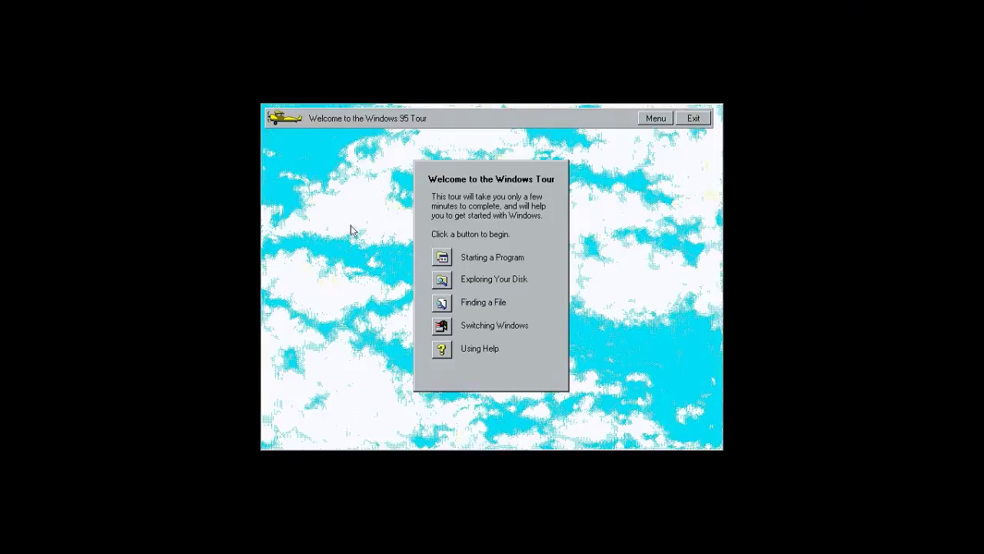
left_click(440, 259)
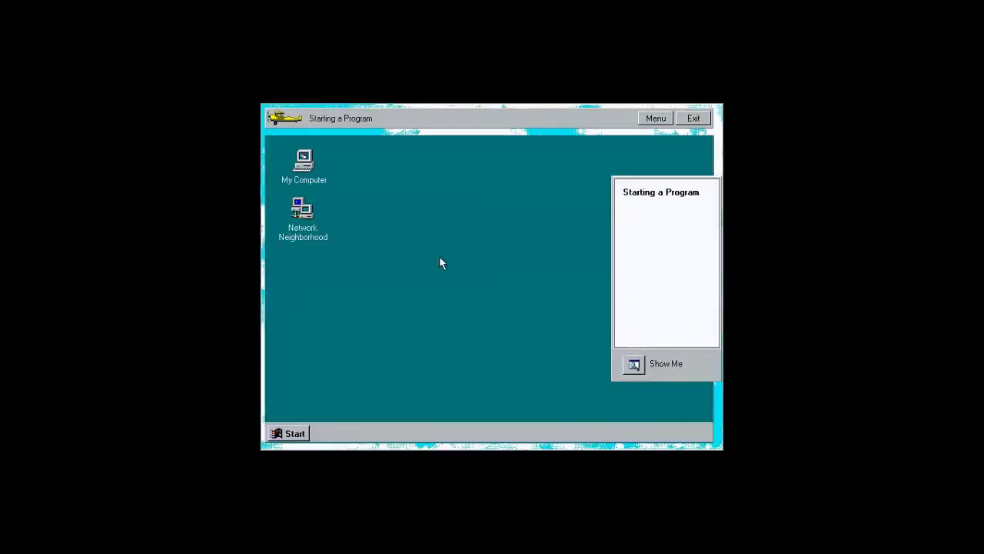
left_click(694, 118)
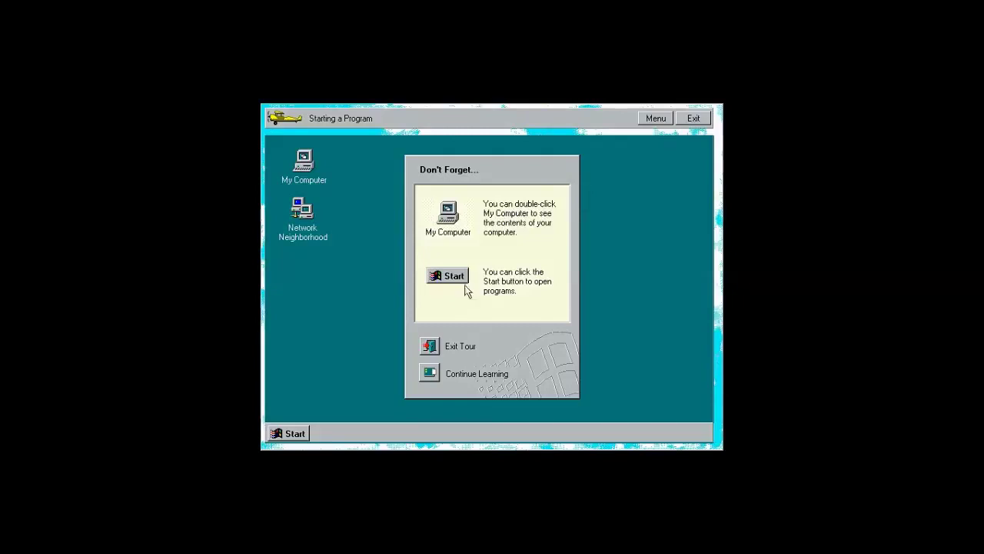
left_click(429, 346)
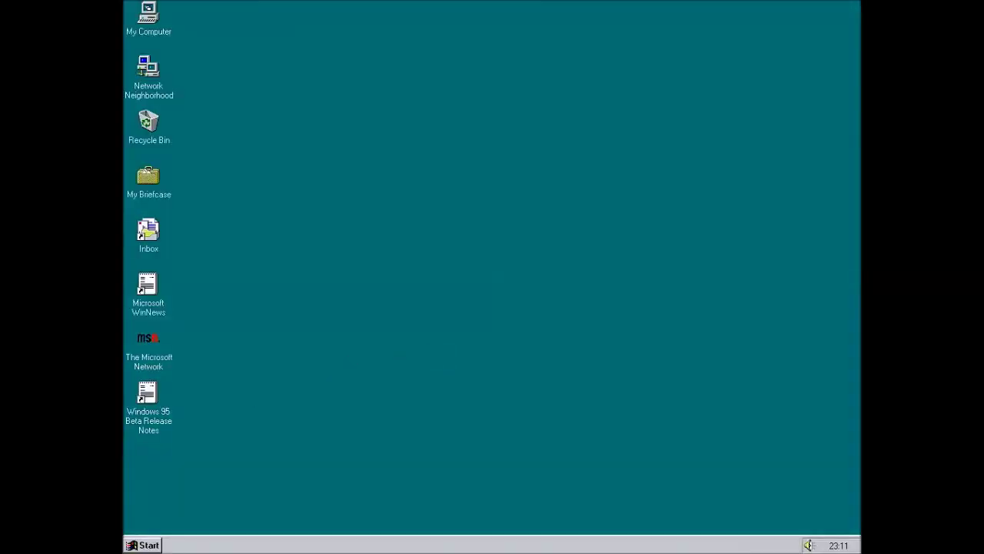
- Run winver to view the Windows version information and dismiss it
left_click(143, 544)
left_click(177, 470)
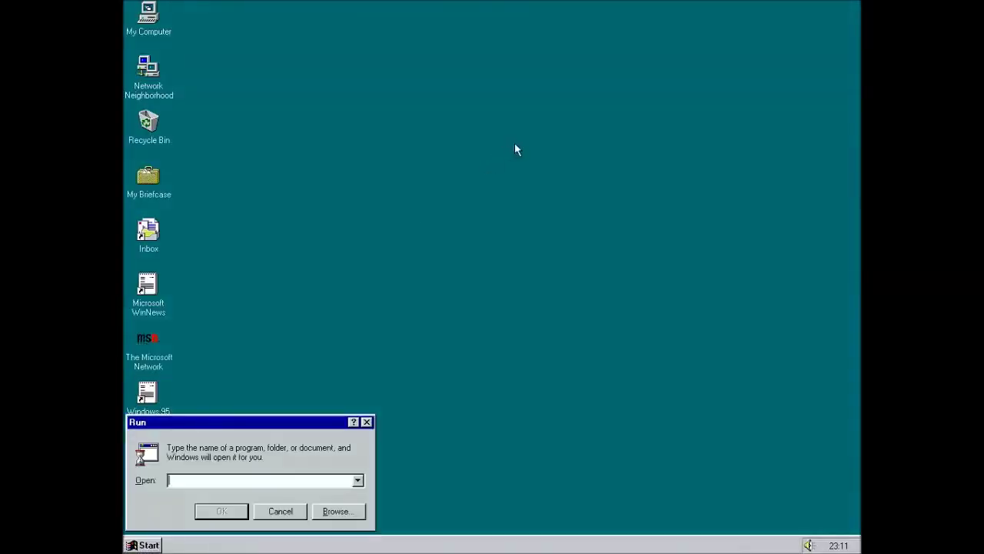
type("winver")
key("Return")
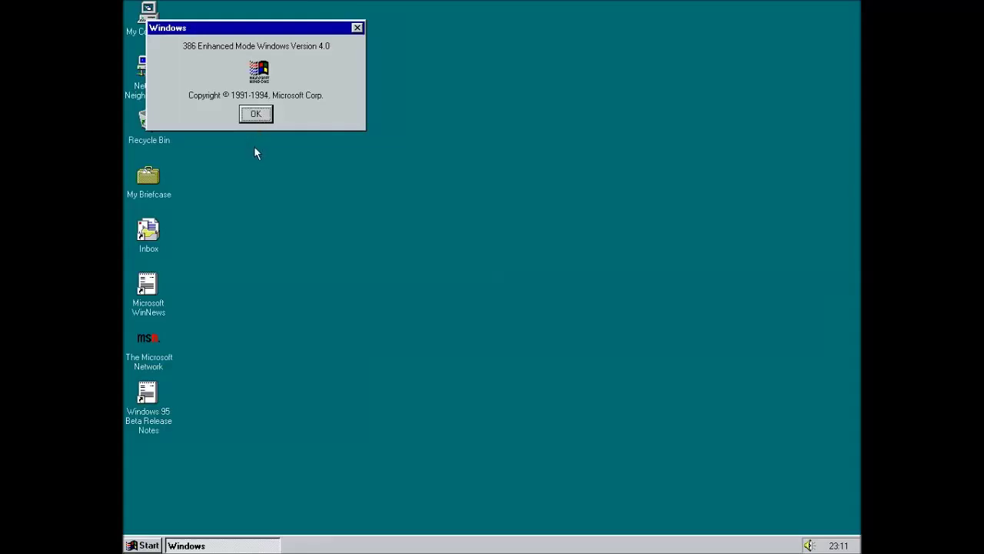
left_click(256, 114)
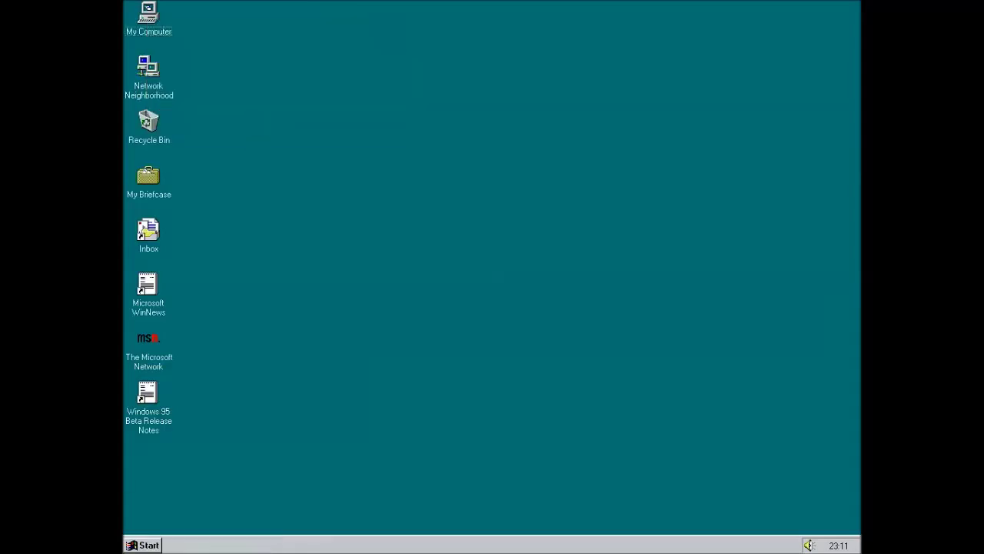
- Shut down the computer and confirm the shutdown
left_click(133, 546)
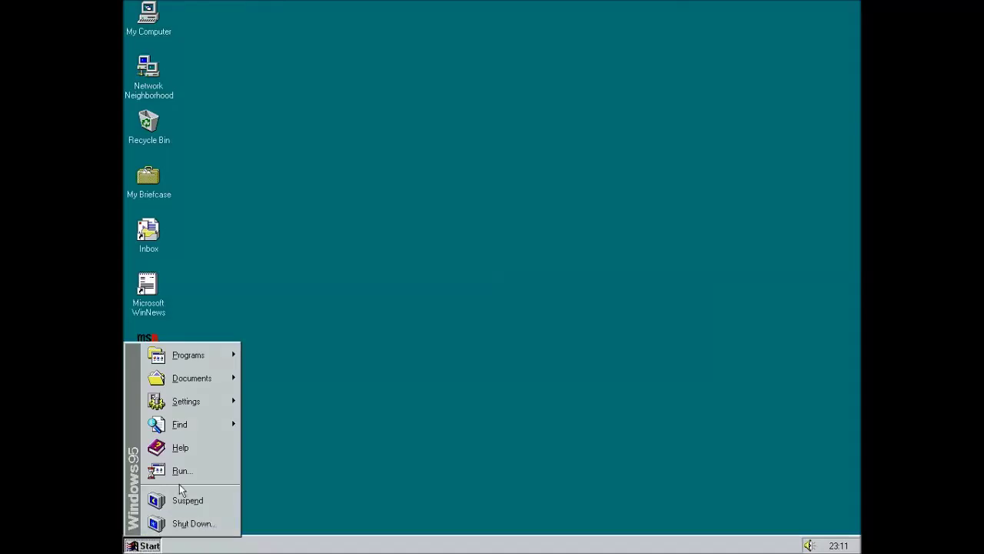
left_click(181, 522)
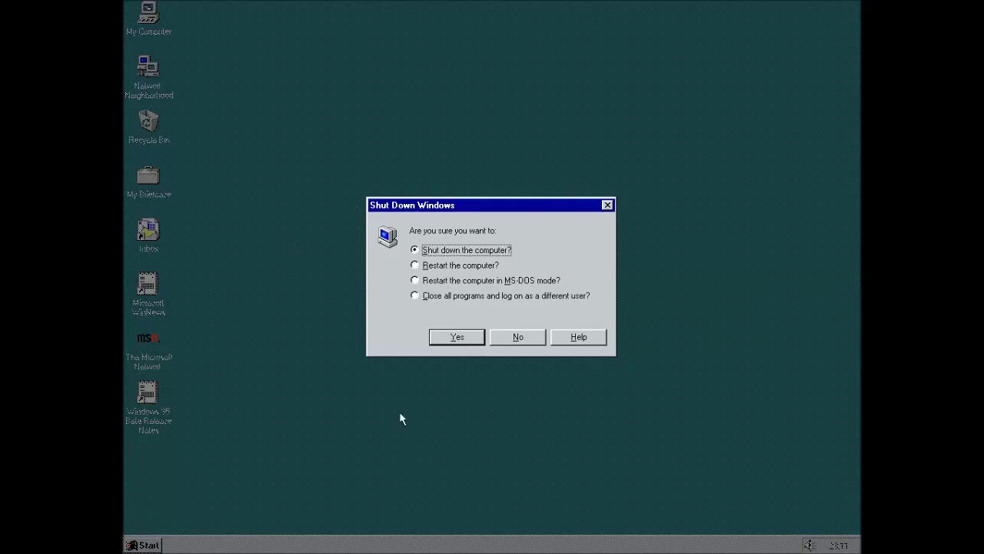
left_click(435, 339)
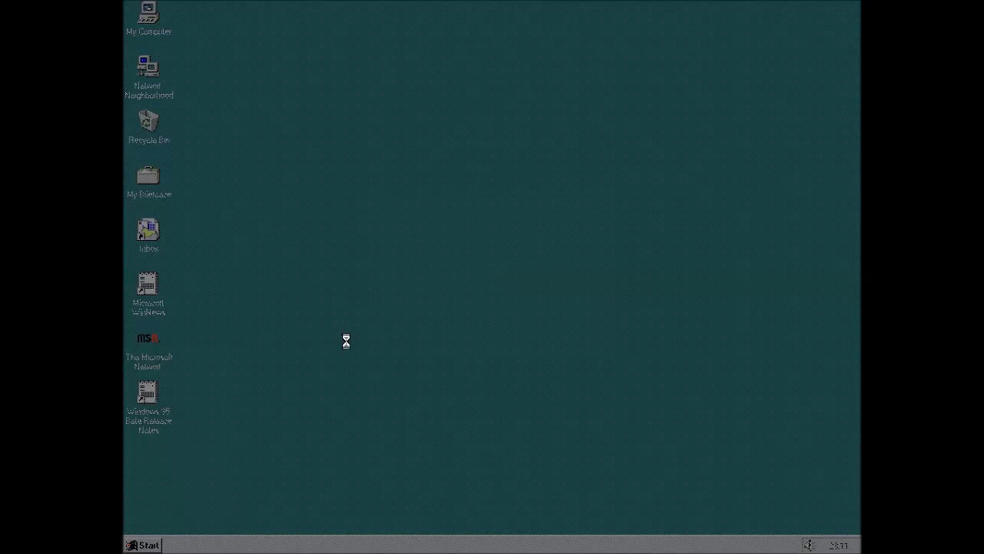